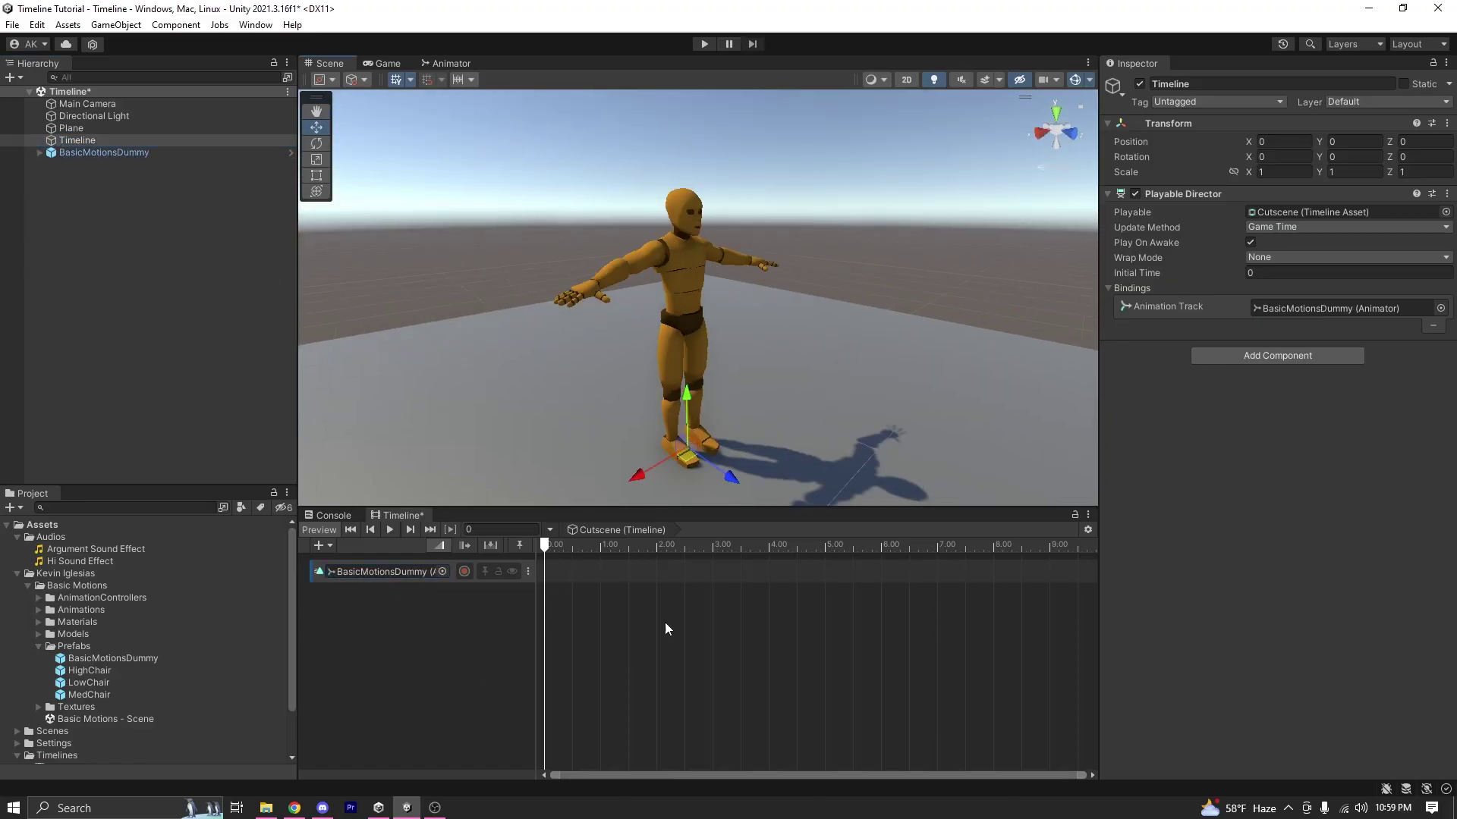
- Scrub the Cutscene timeline to about 1.27 seconds and toggle recording on the BasicMotionsDummy animation track
click(616, 546)
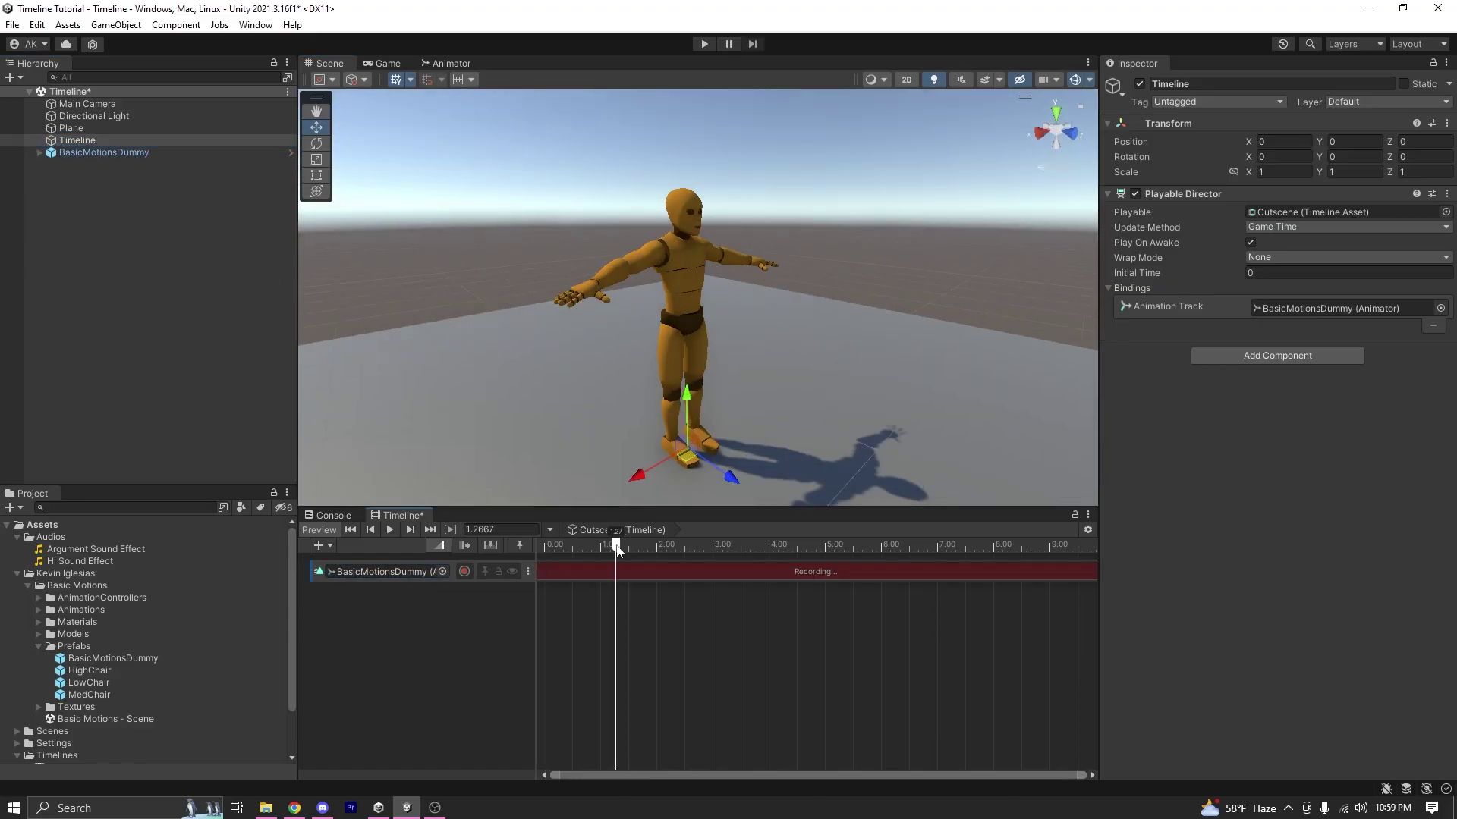
click(465, 571)
click(560, 547)
right_click(561, 570)
click(622, 728)
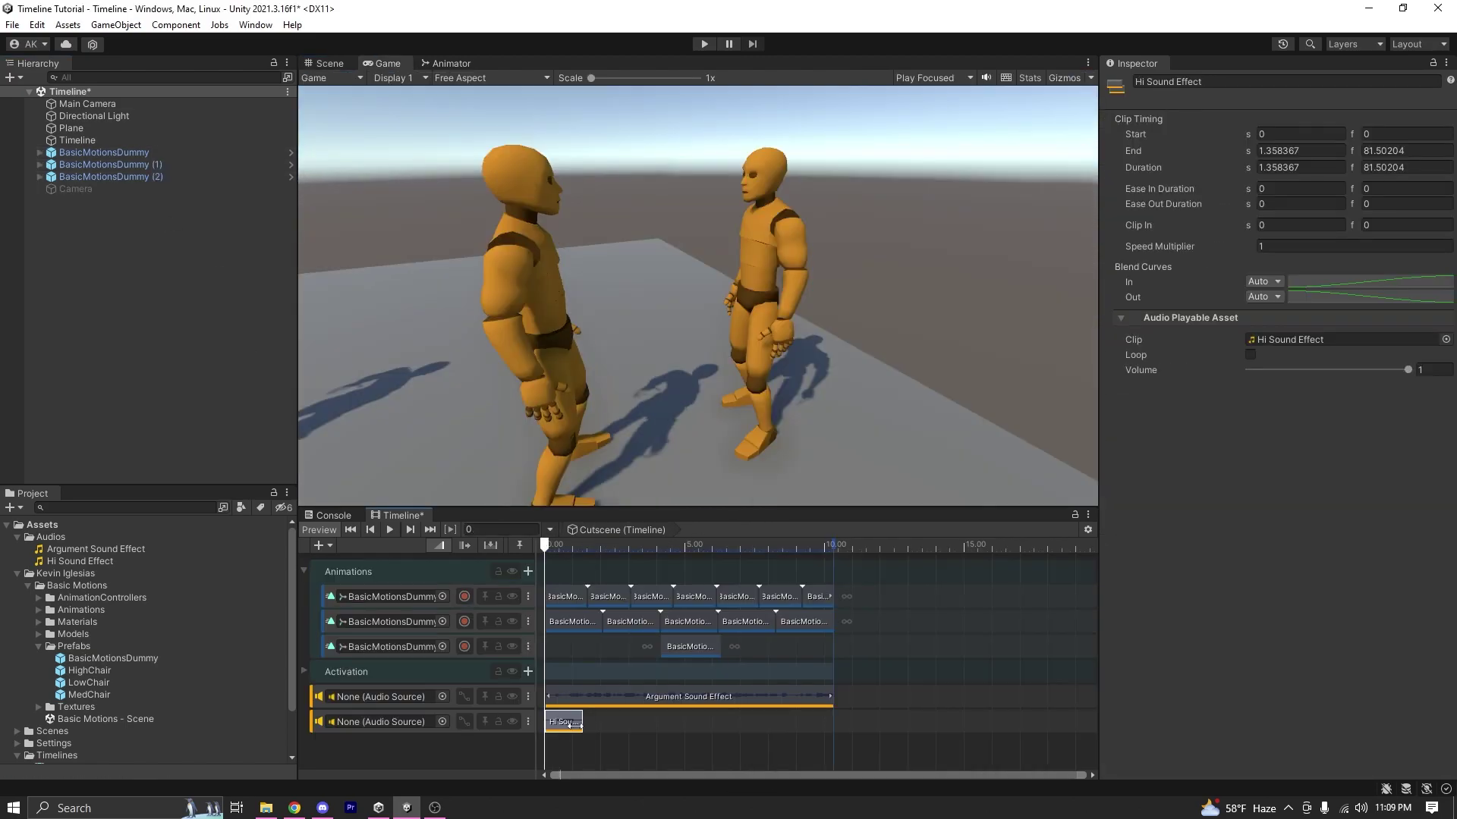
- Move the Hi Sound Effect clip to start at about 4.5 seconds, under the hand-wave animation, and scrub through it
drag(571, 723, 692, 717)
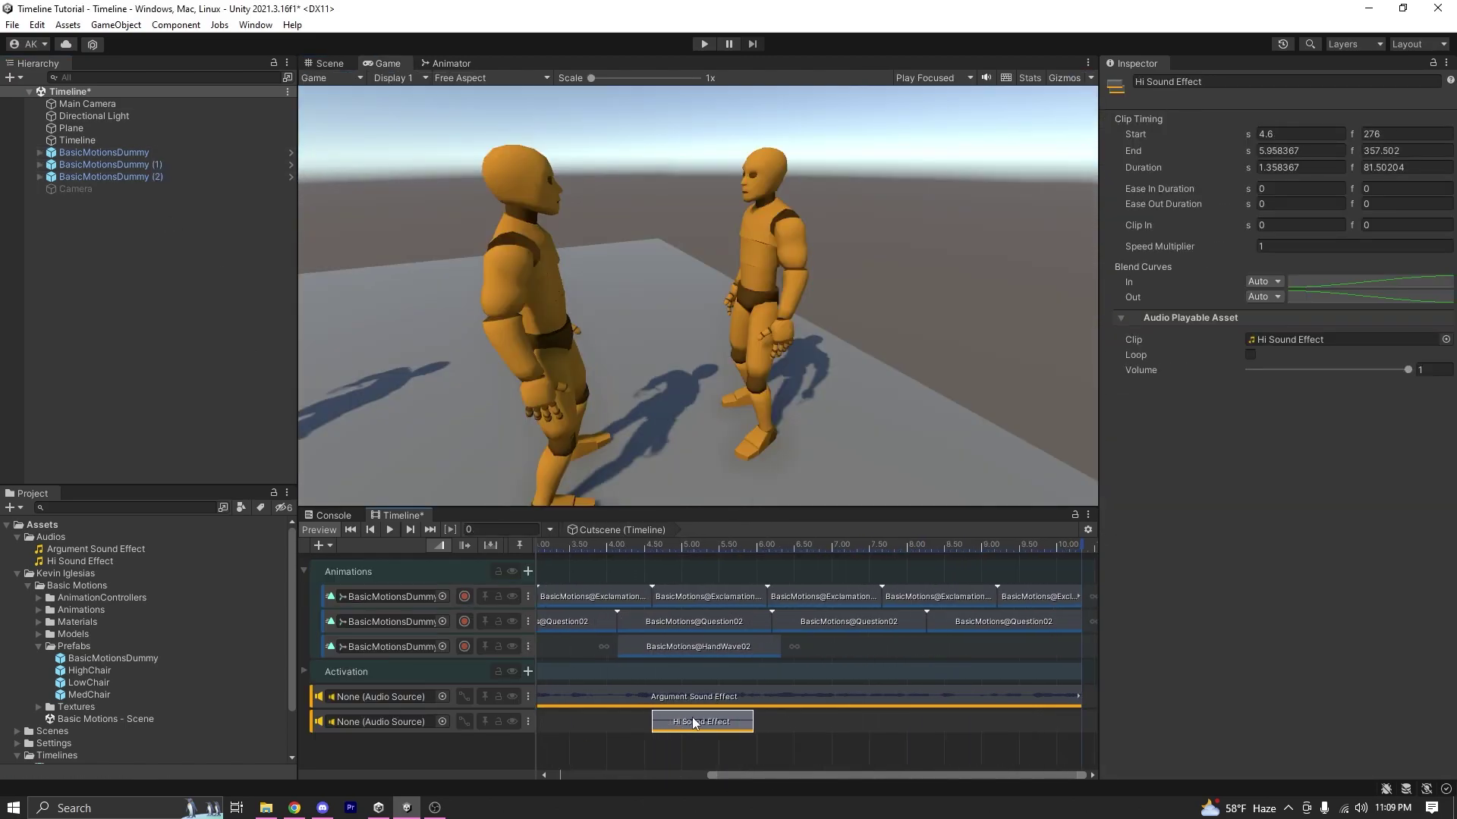
click(598, 544)
drag(615, 546, 652, 691)
- Expand the curves of the Argument Sound Effect track, edit keys just before the Hi Sound Effect clip, and play the timeline
click(465, 697)
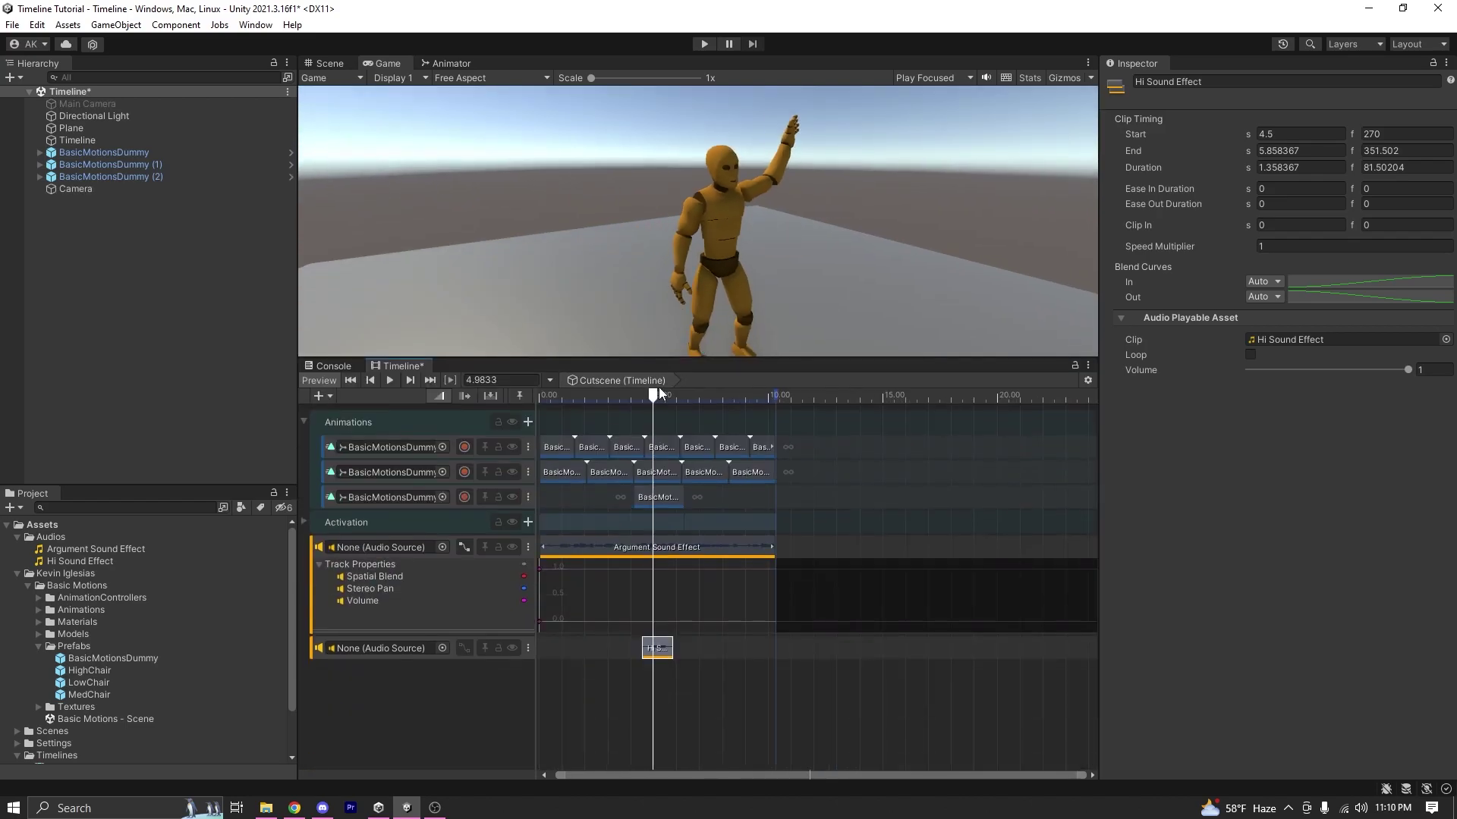
click(620, 567)
double_click(630, 569)
drag(630, 570, 712, 536)
key(space)
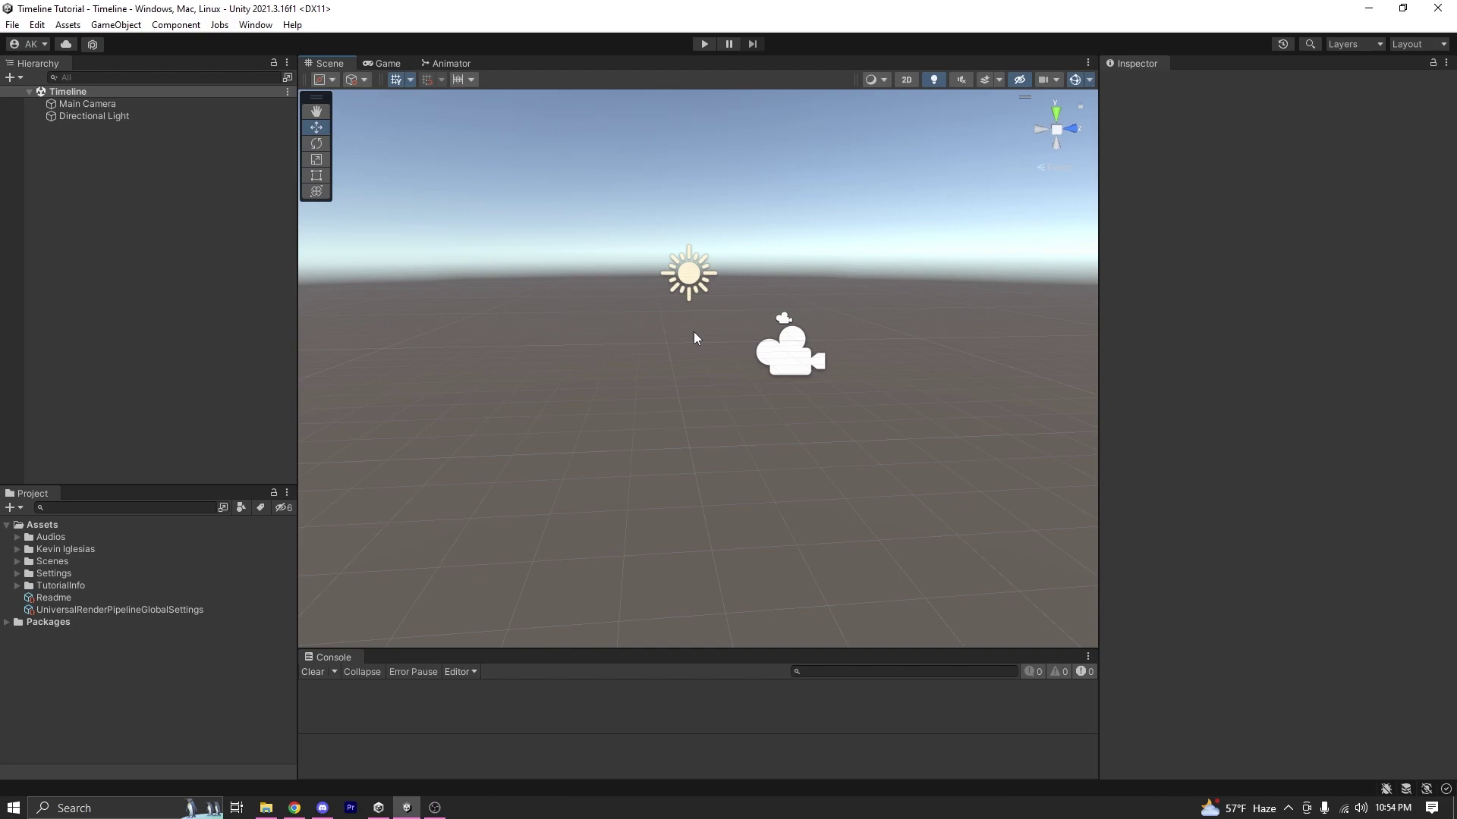
- Inspect the Argument Sound Effect and Hi Sound Effect clips in the project's Audios folder
click(18, 537)
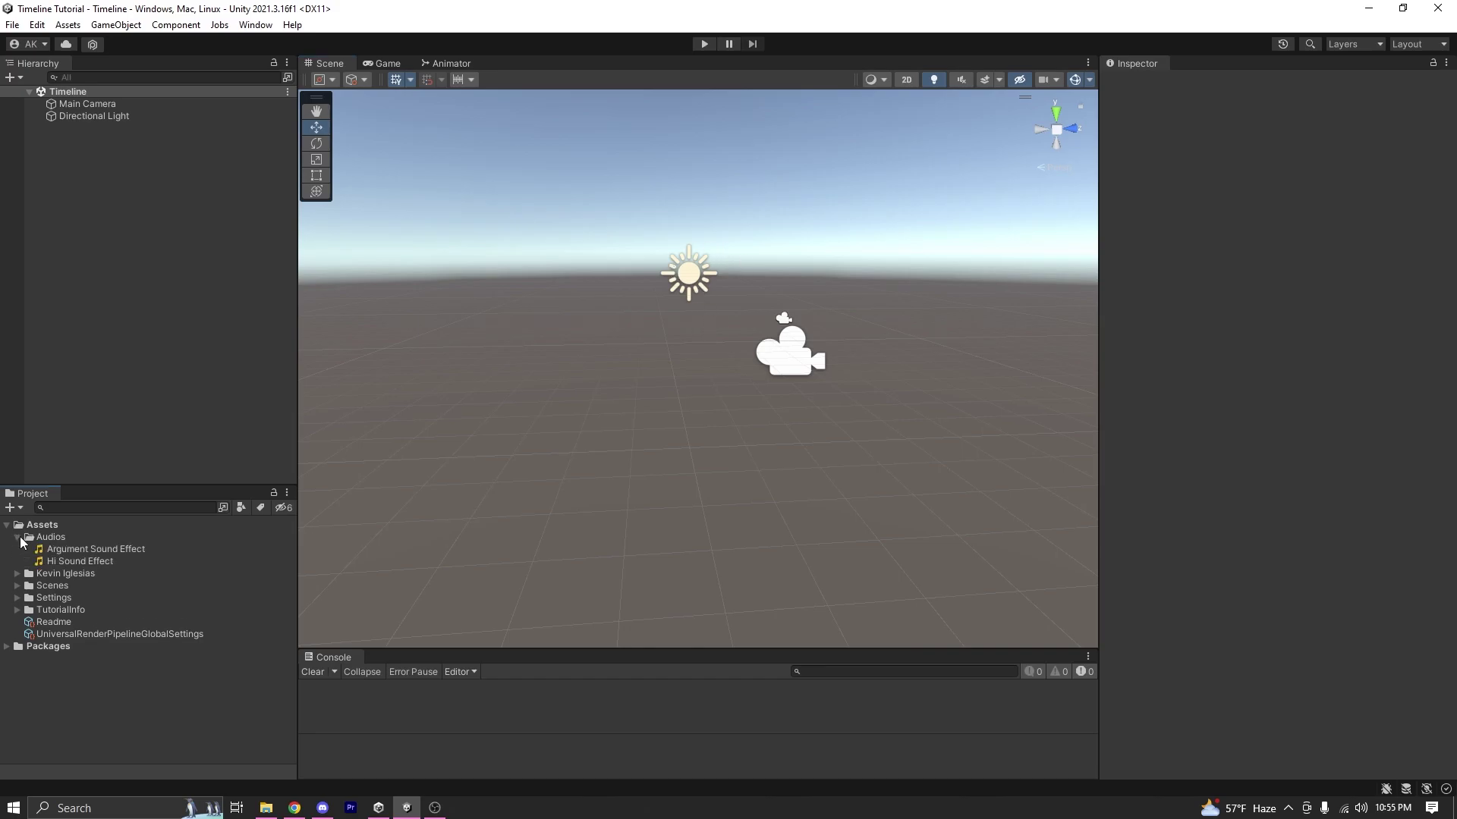
click(98, 548)
key(Down)
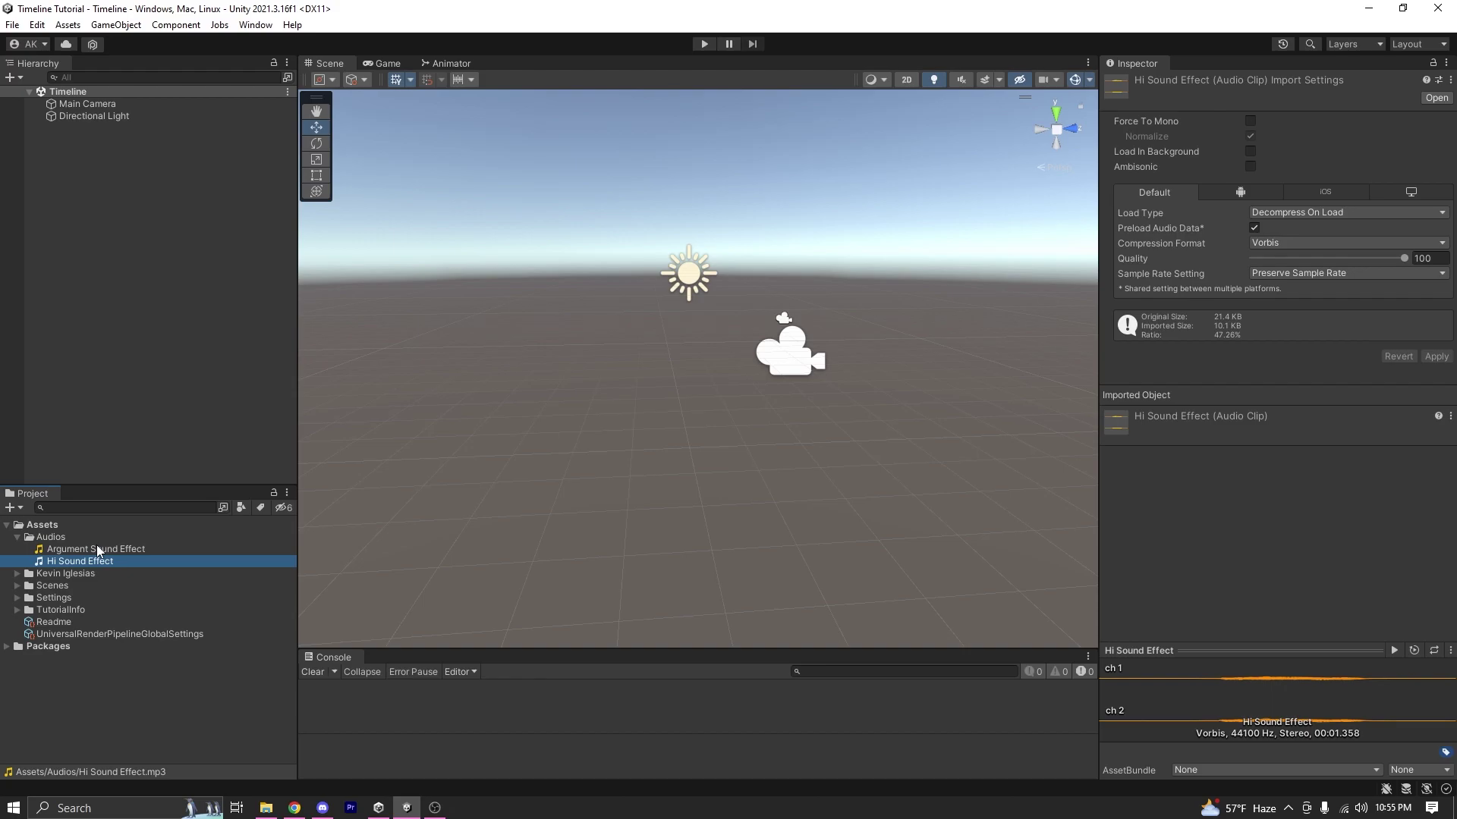
click(108, 548)
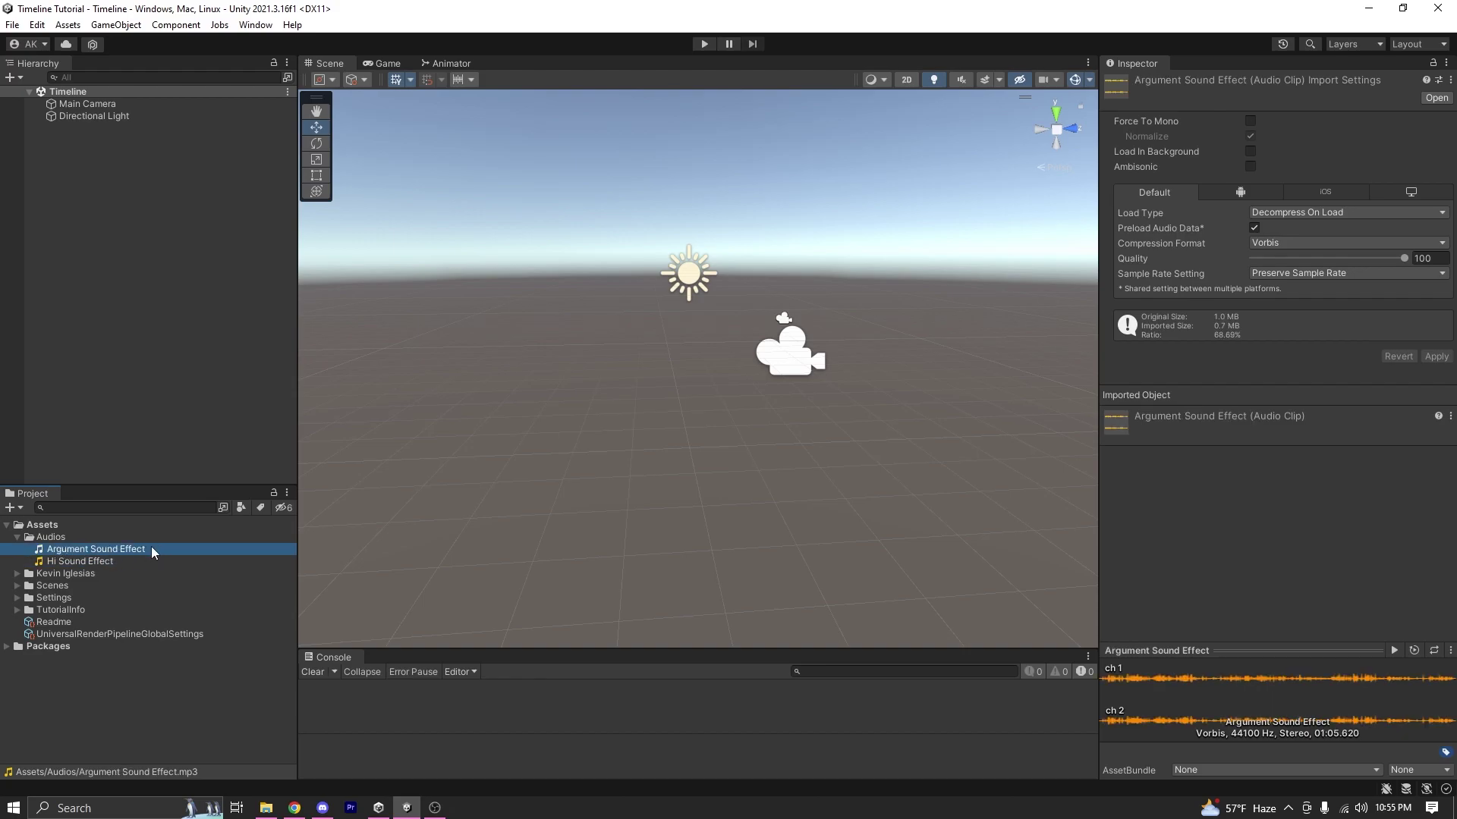
click(118, 562)
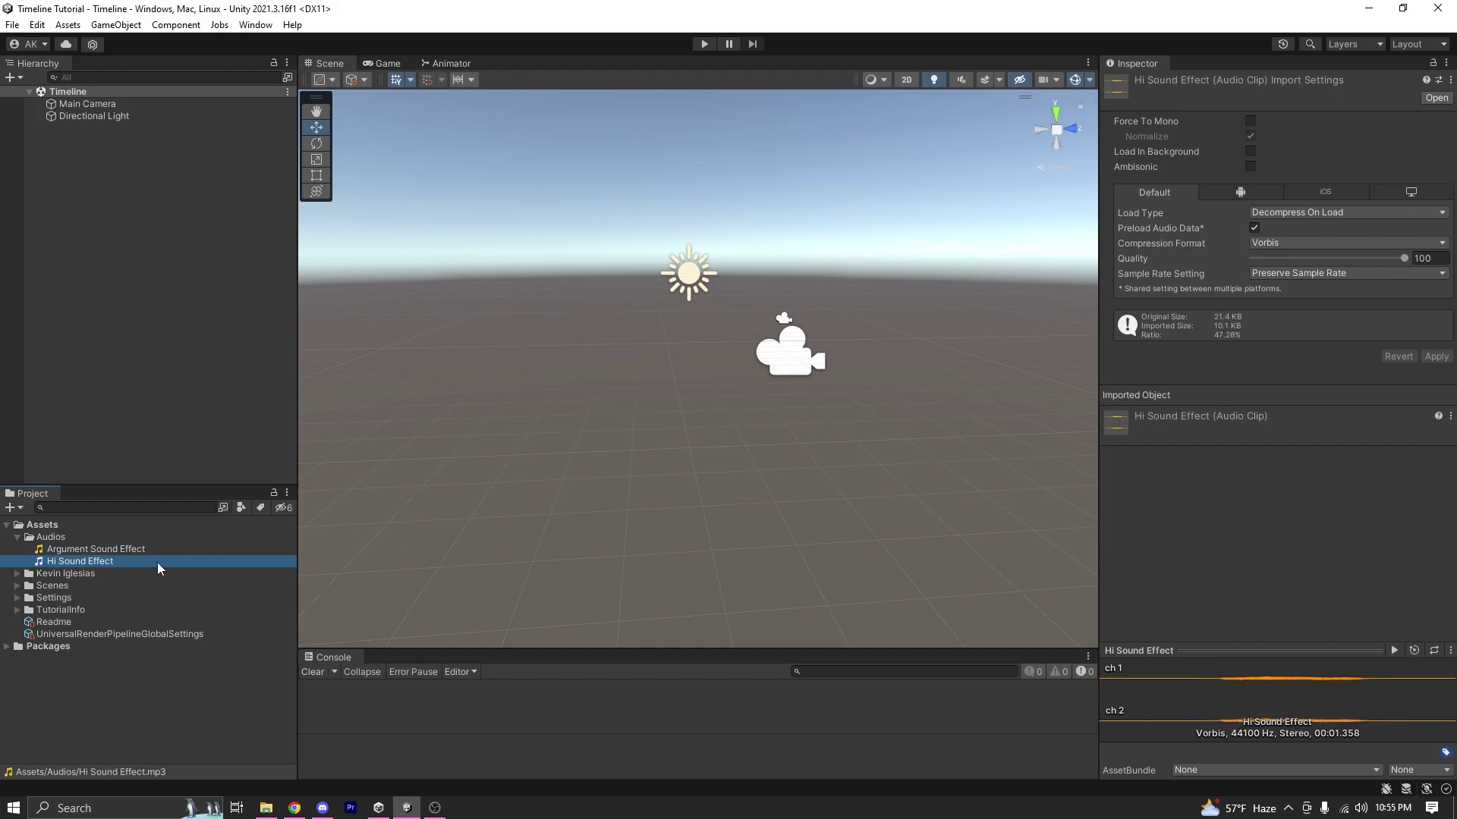
- Select the Kevin Iglesias asset folder and review the Basic Motions page on the Unity Asset Store in the browser
click(46, 574)
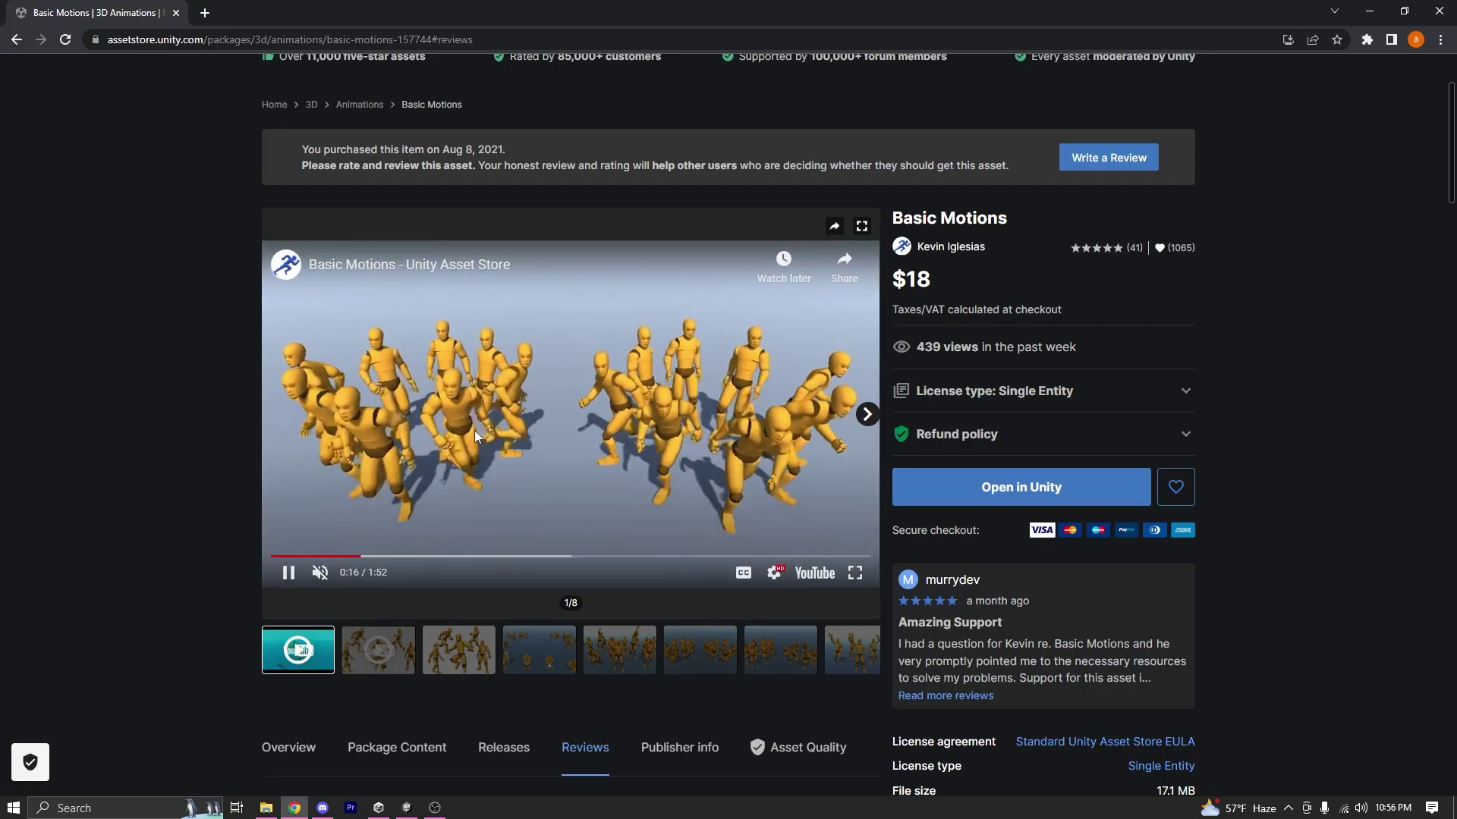
scroll(231, 347, down, 3)
scroll(763, 393, up, 3)
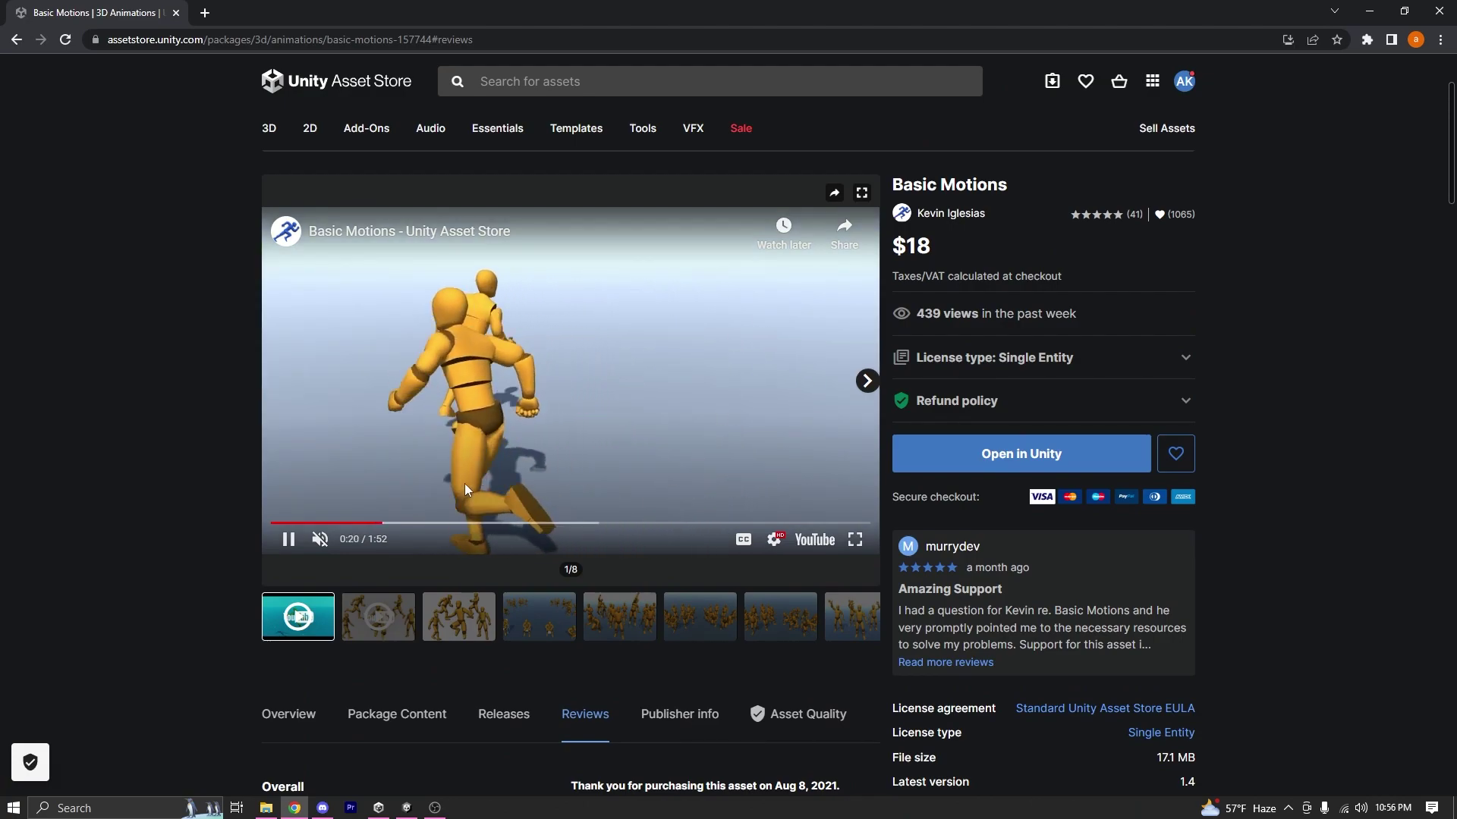
scroll(1136, 368, down, 4)
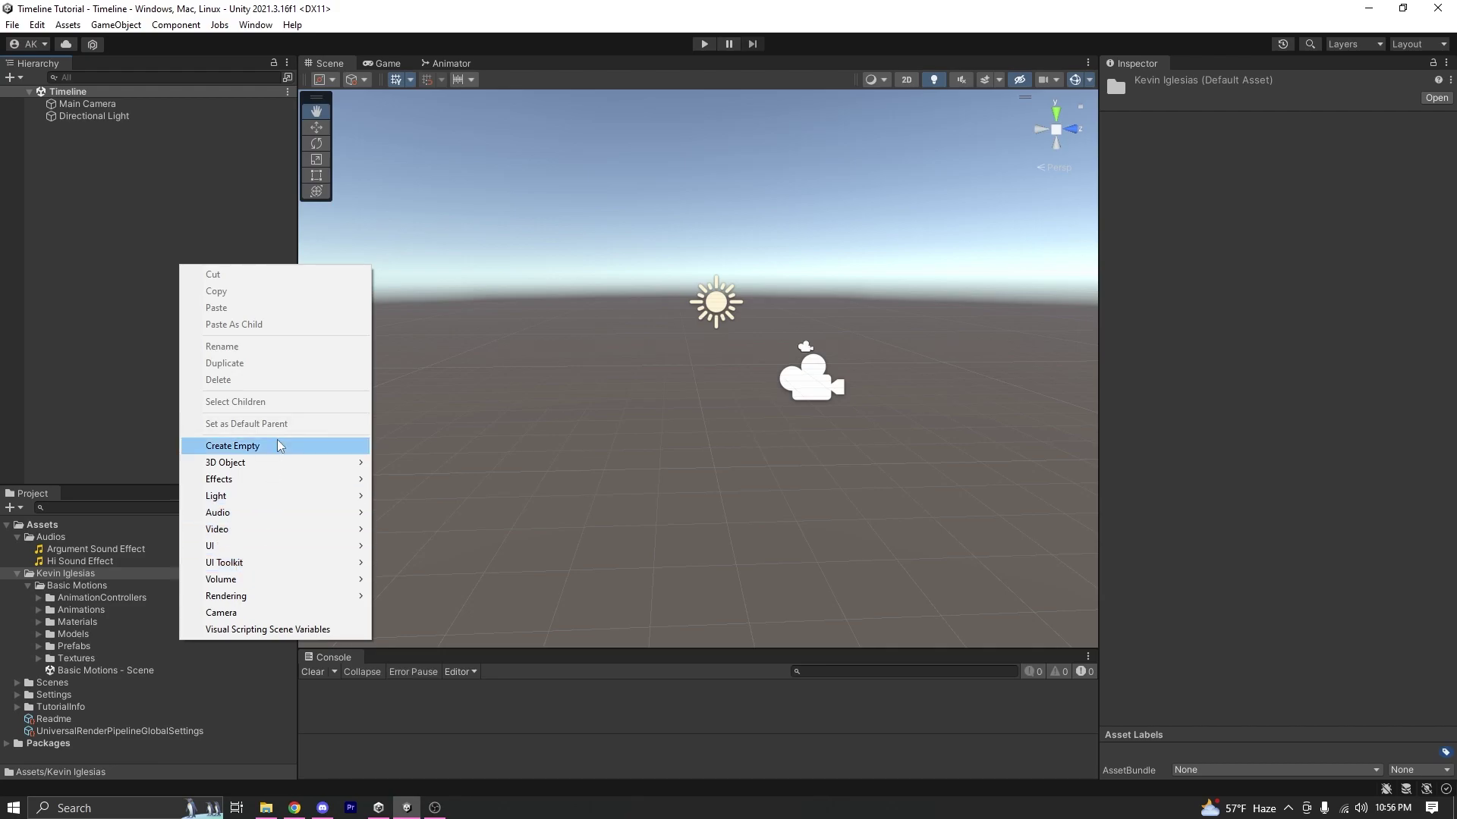
- Back in Unity, add a 3D plane to the scene and reset its transform
mouse_move(277, 462)
click(466, 529)
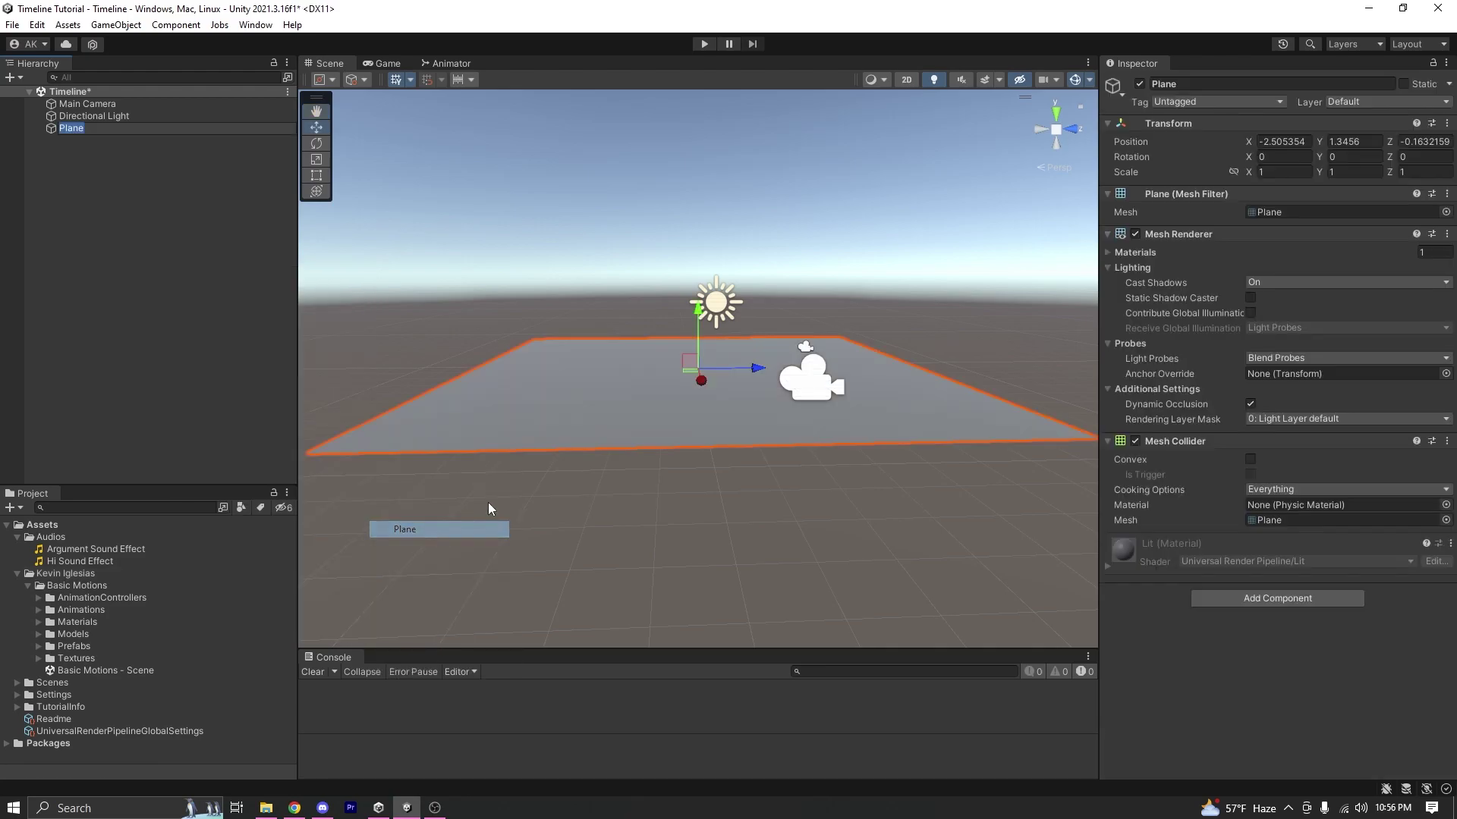
right_click(1167, 132)
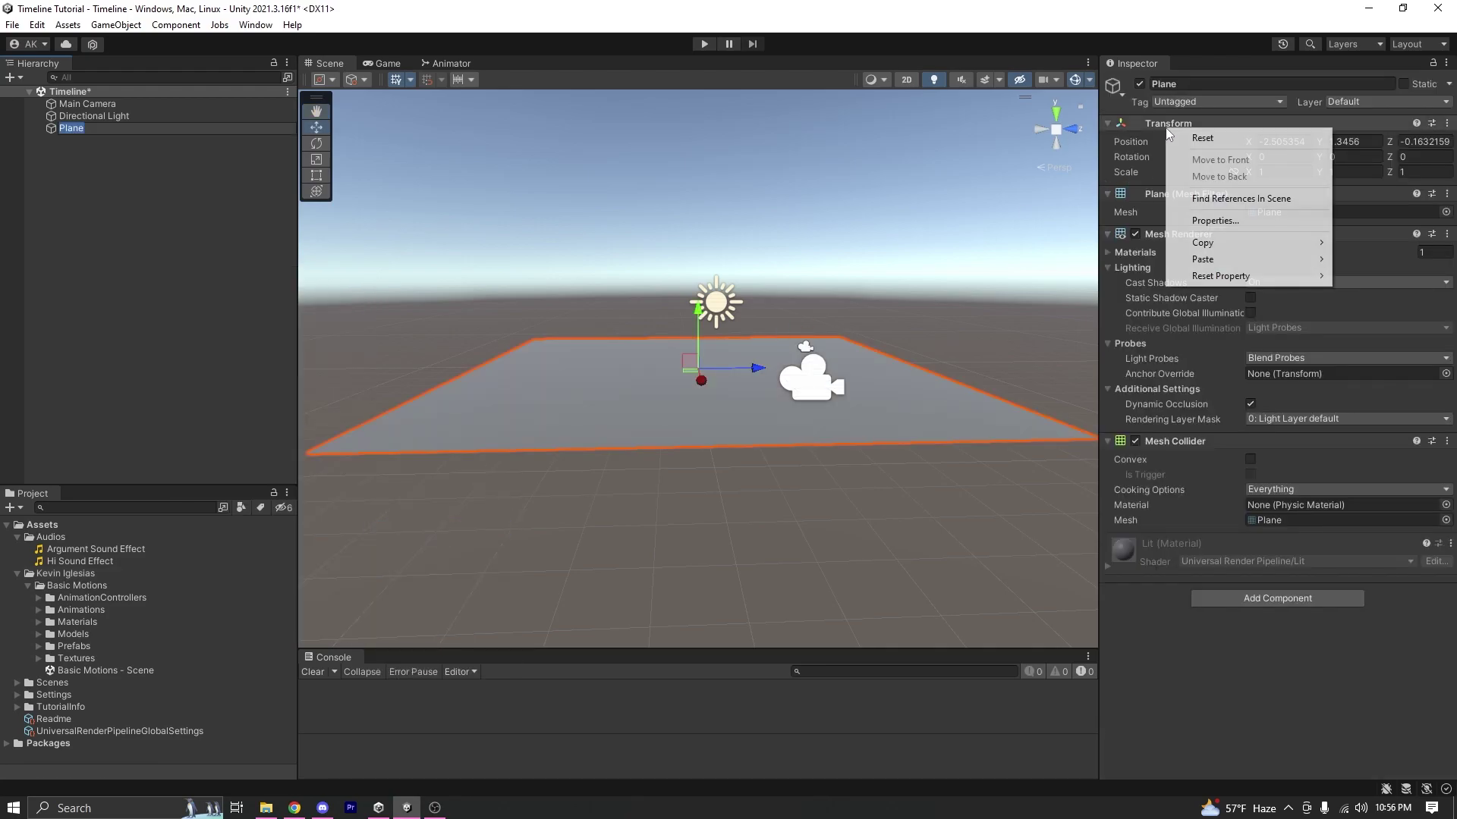
click(1174, 139)
right_drag(630, 277, 593, 344)
click(584, 256)
right_drag(348, 342, 577, 303)
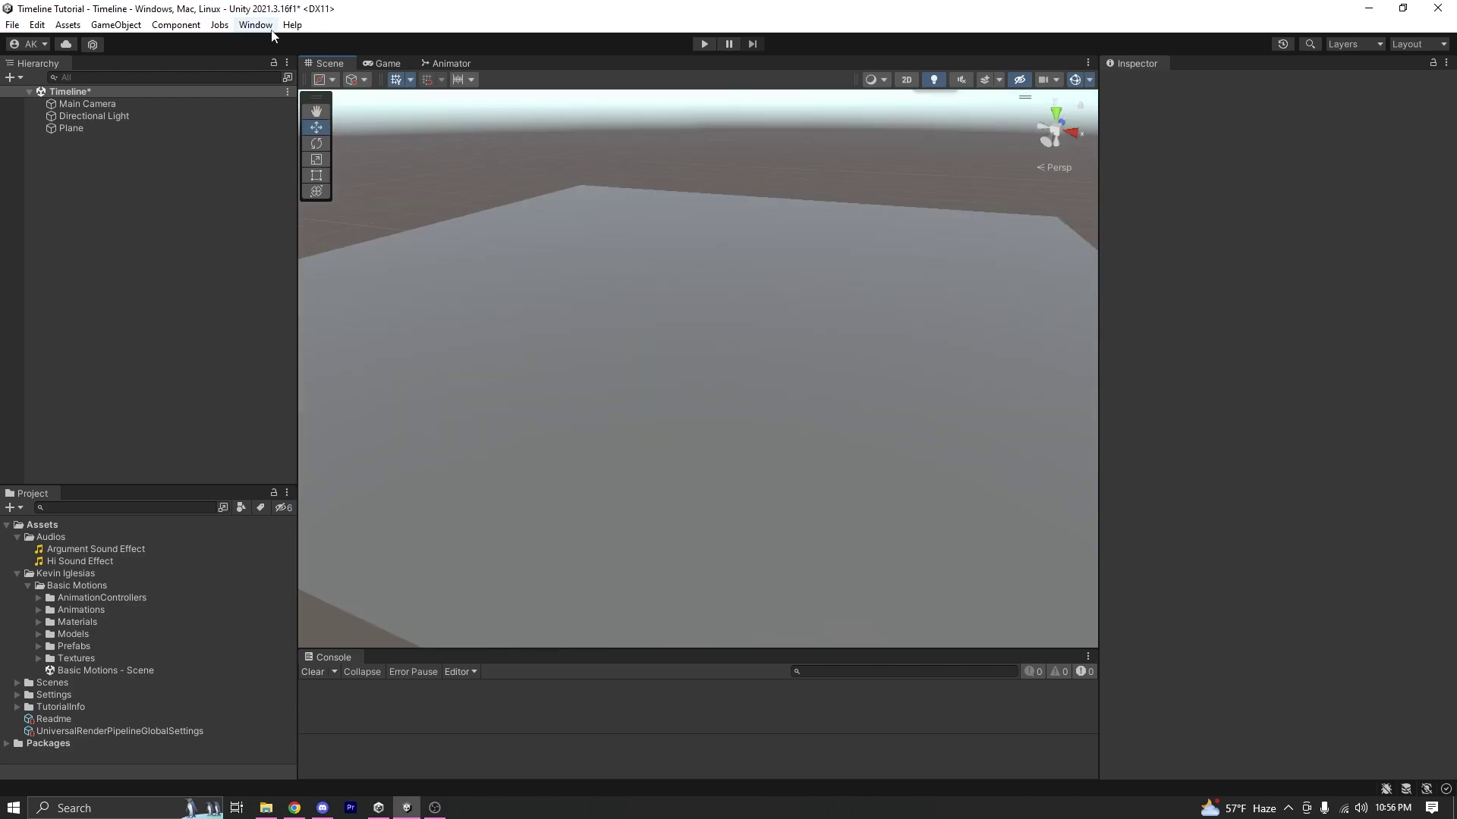
- Open the Timeline window, dock it beside the Console, and enlarge that docked area
click(255, 25)
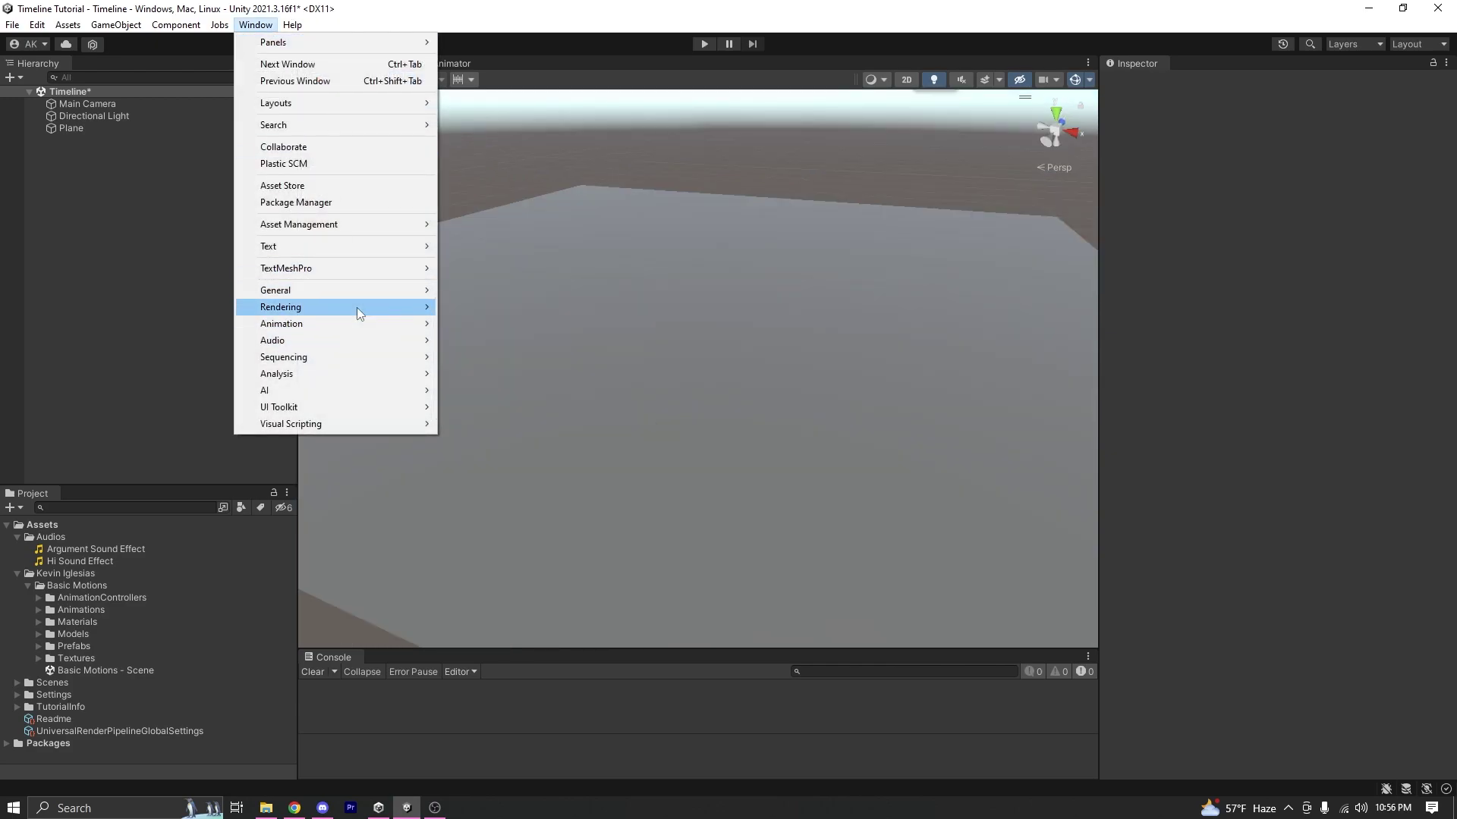
mouse_move(424, 364)
click(499, 361)
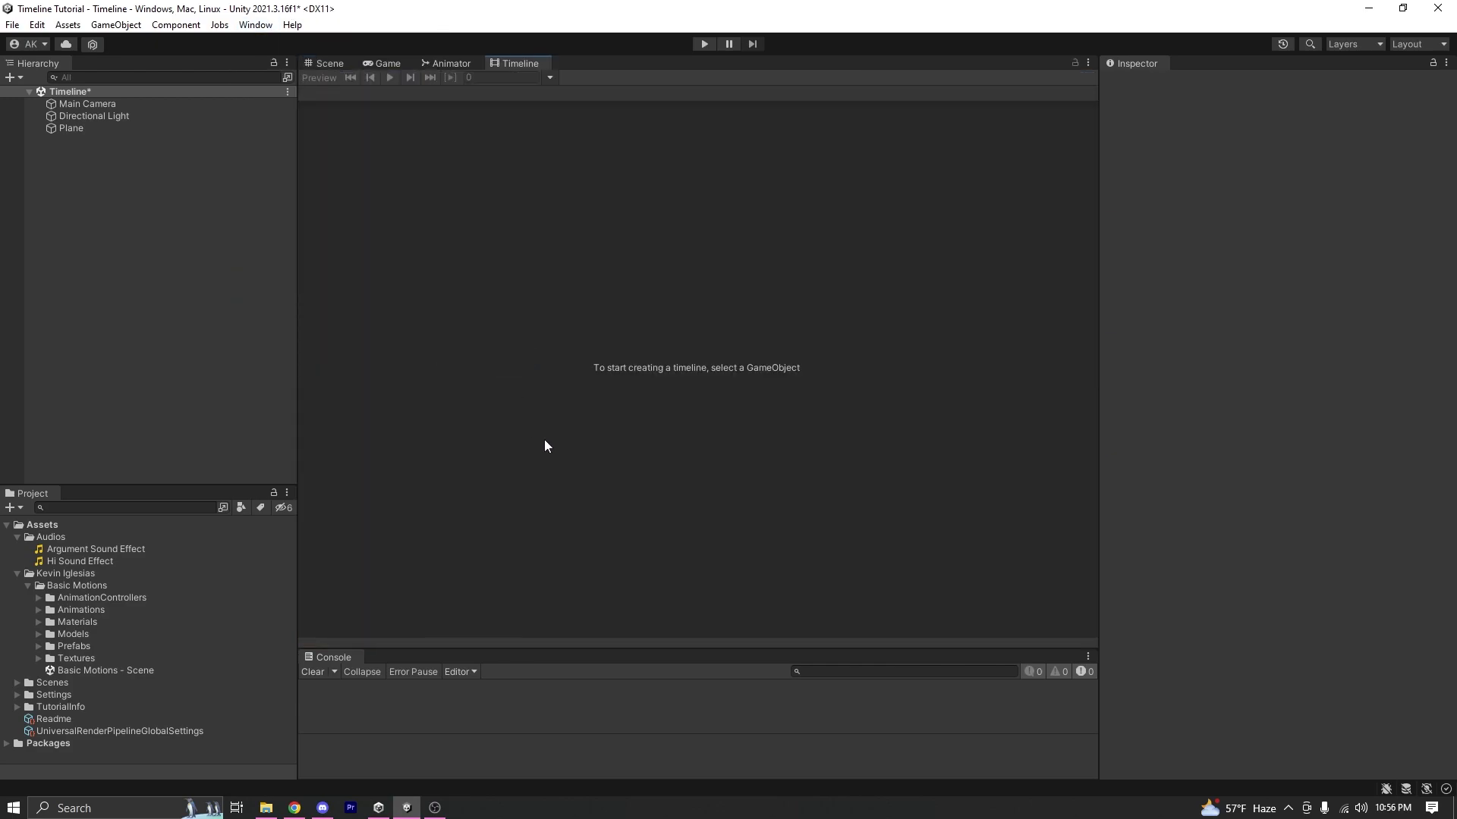
drag(540, 63, 437, 667)
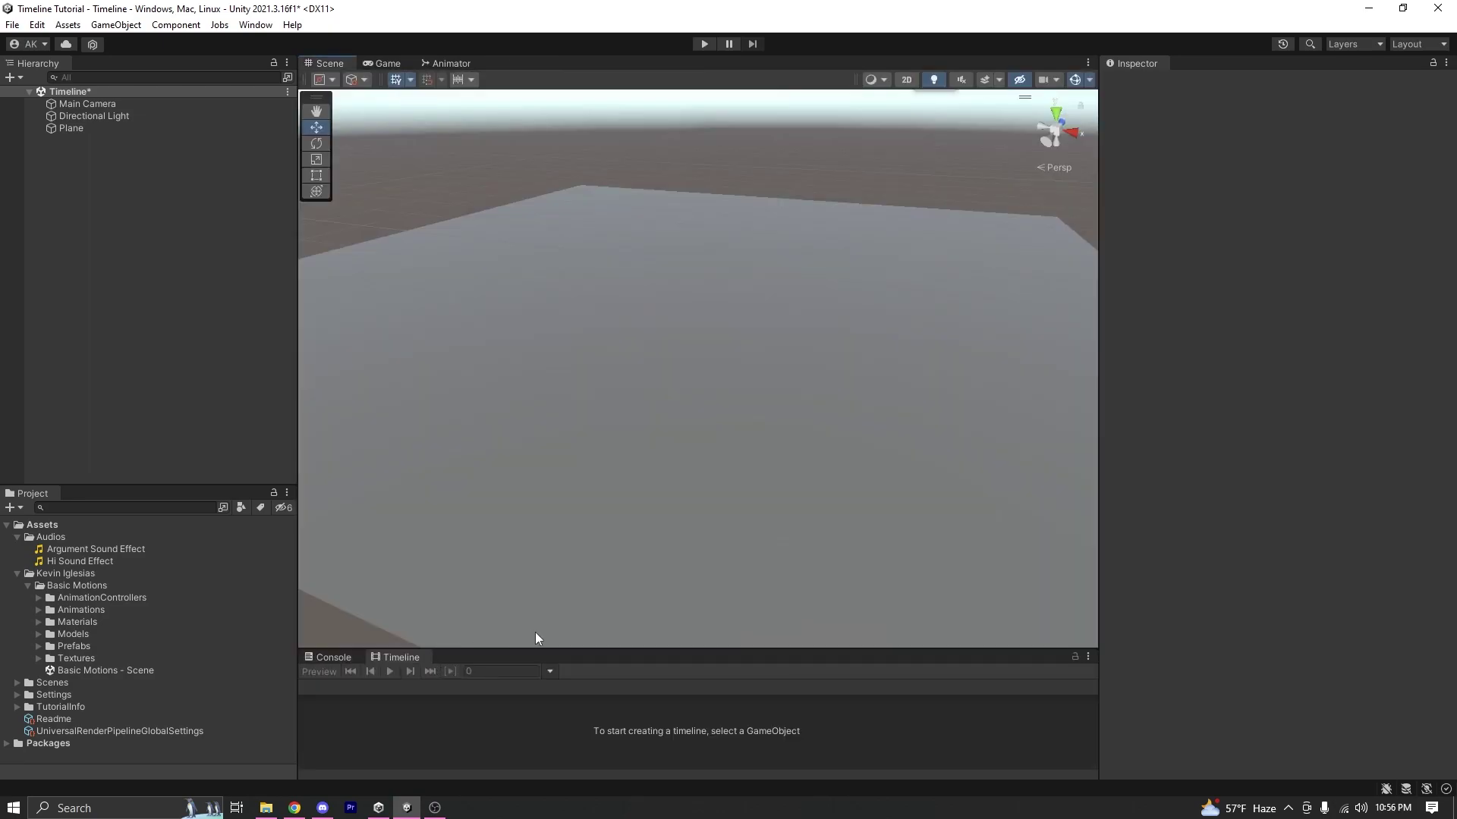
click(622, 644)
drag(623, 645, 631, 499)
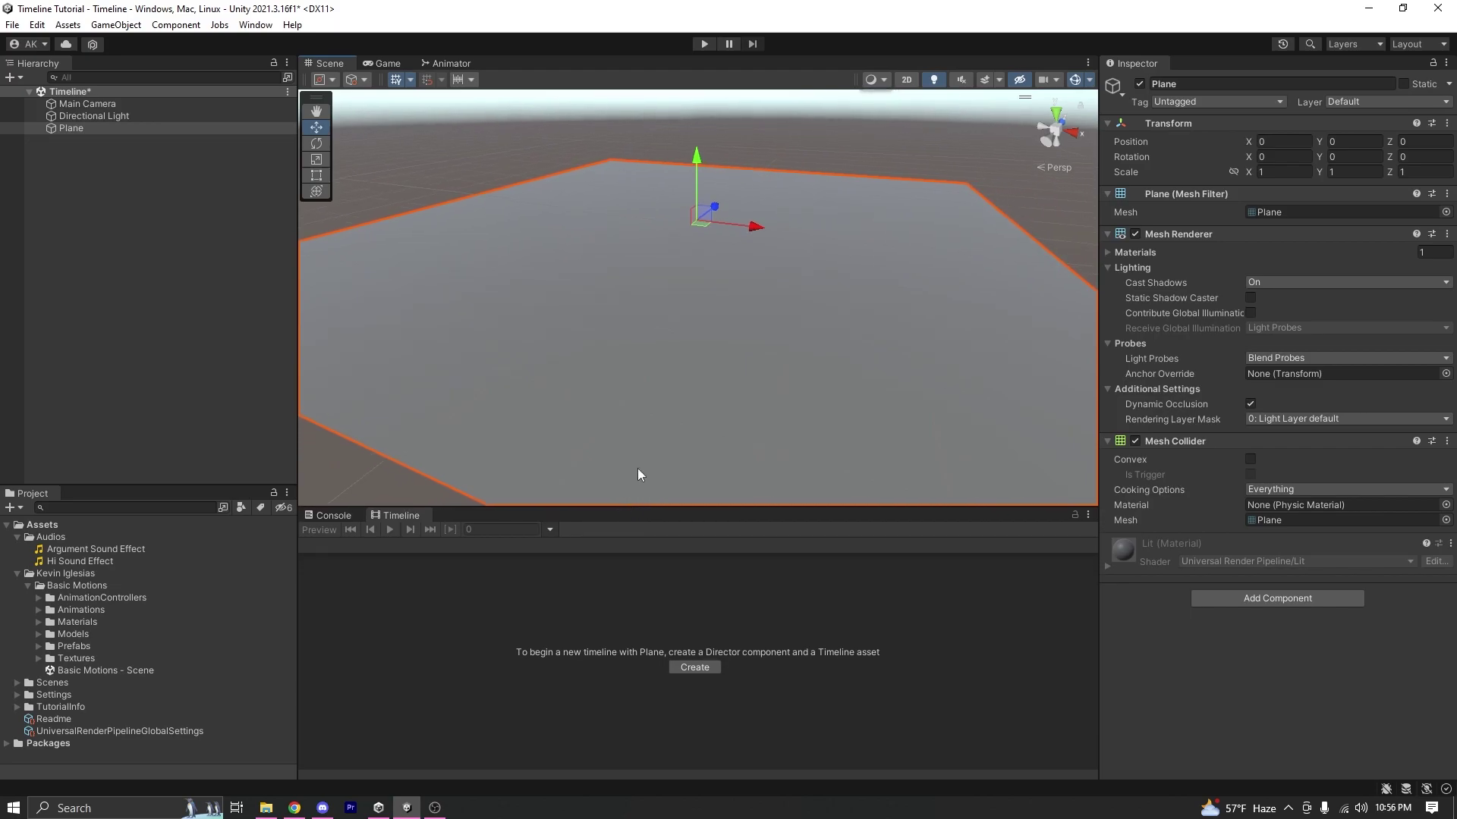
click(684, 679)
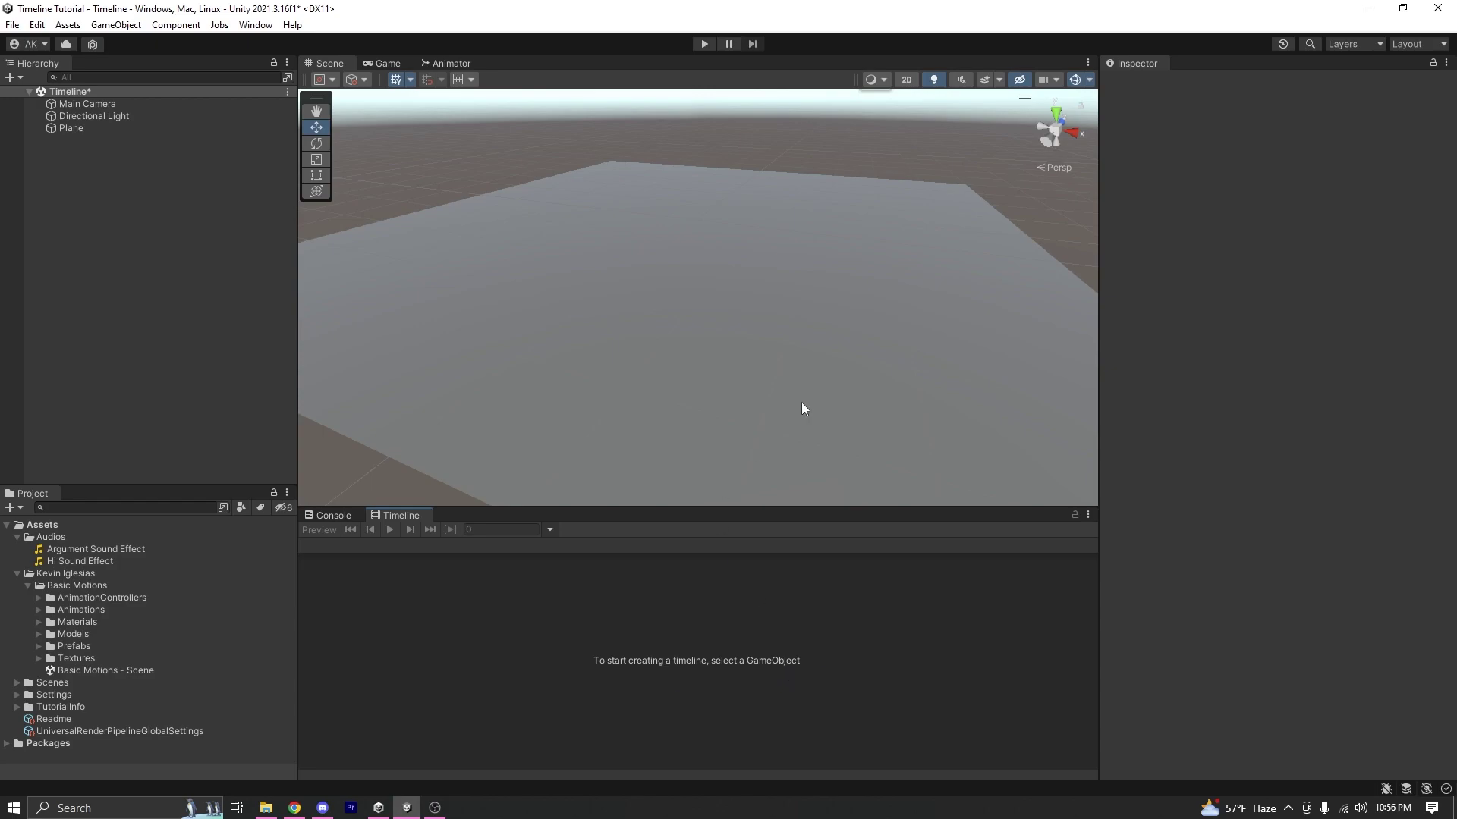
- Create an empty game object named Timeline in the scene and reset its transform
scroll(869, 263, down, 3)
right_click(183, 189)
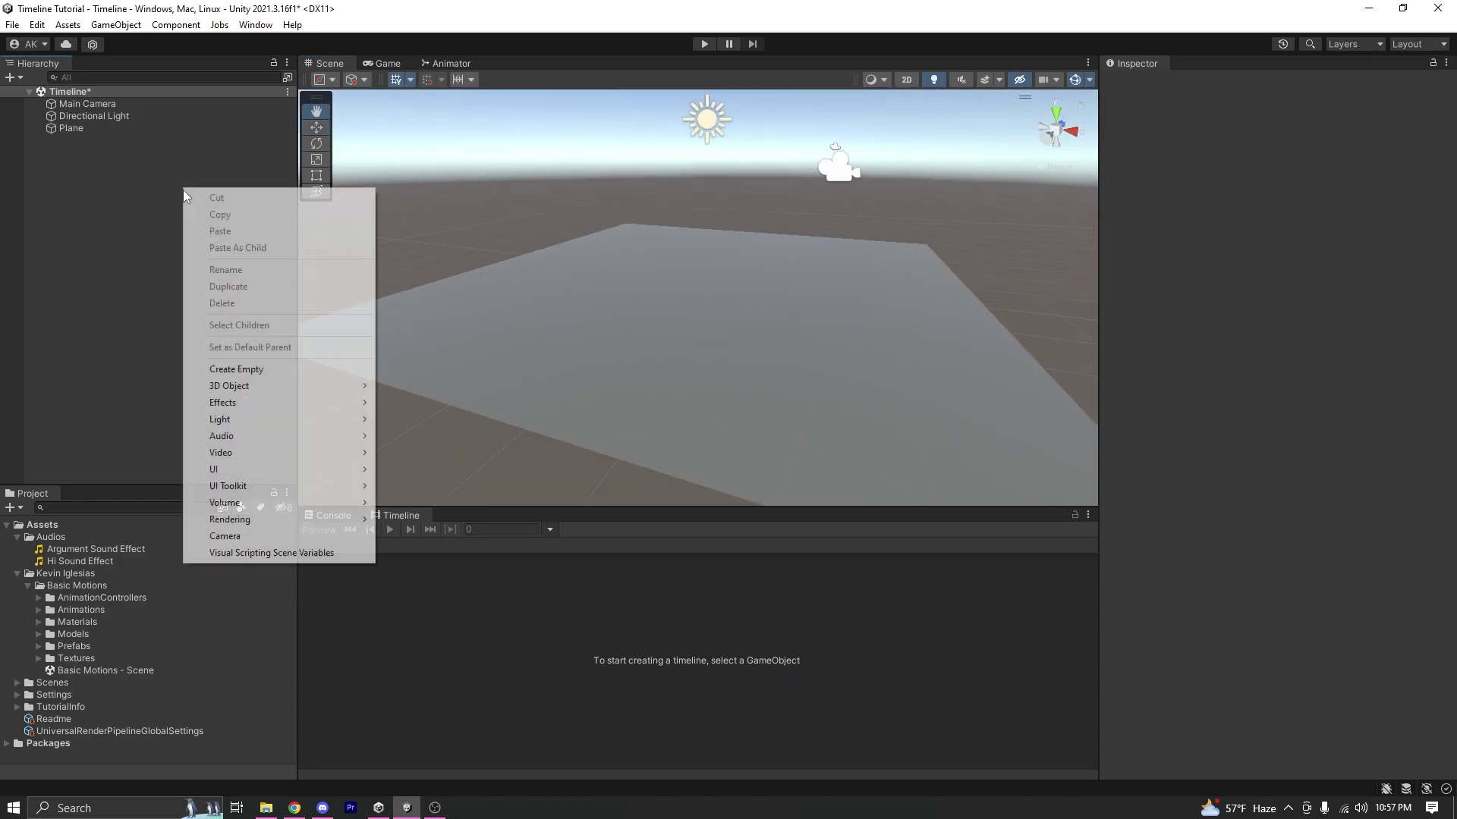
click(249, 370)
text(Timeline)
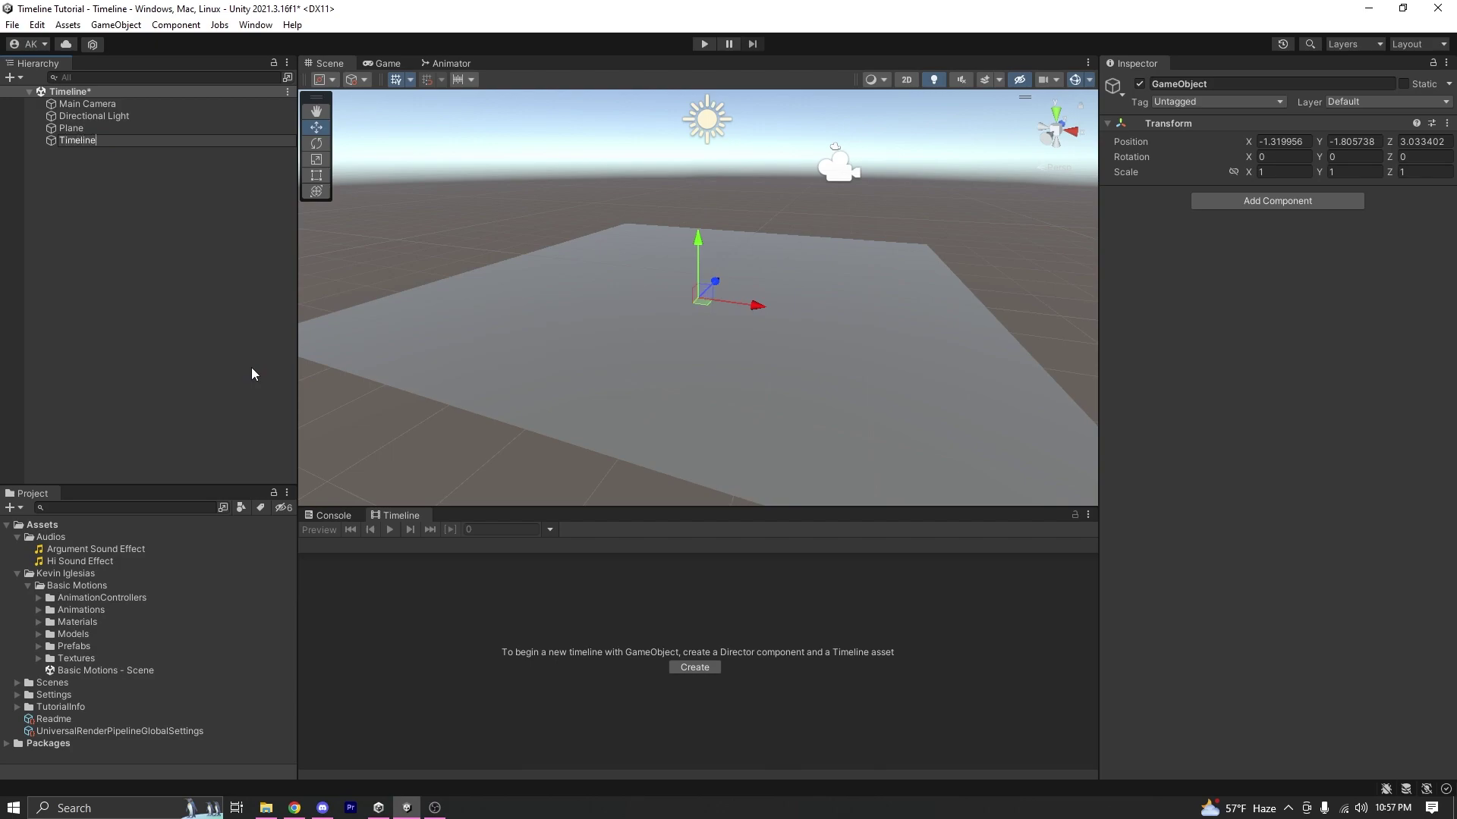
key(Return)
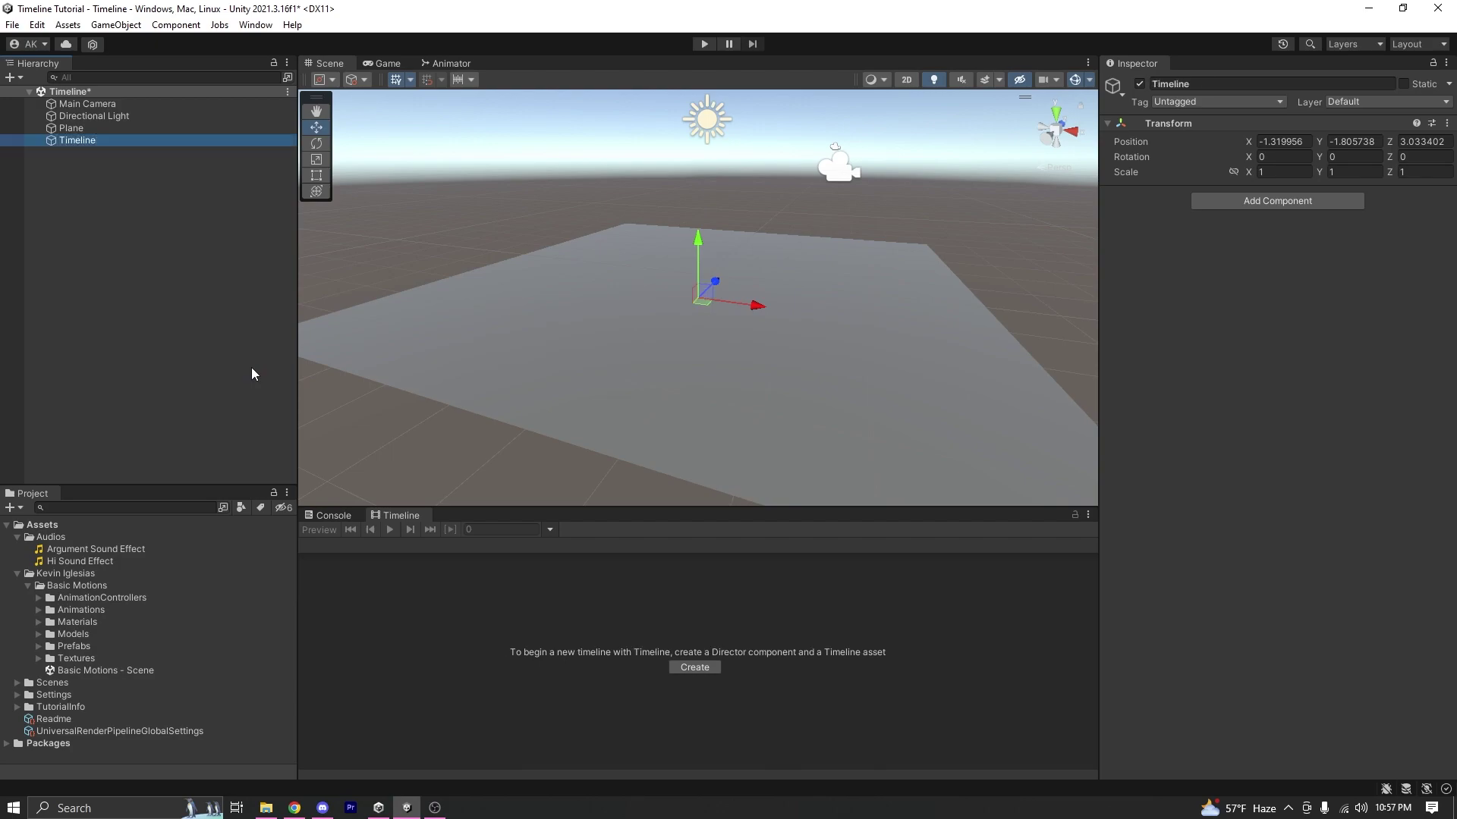
right_click(1173, 123)
click(1199, 138)
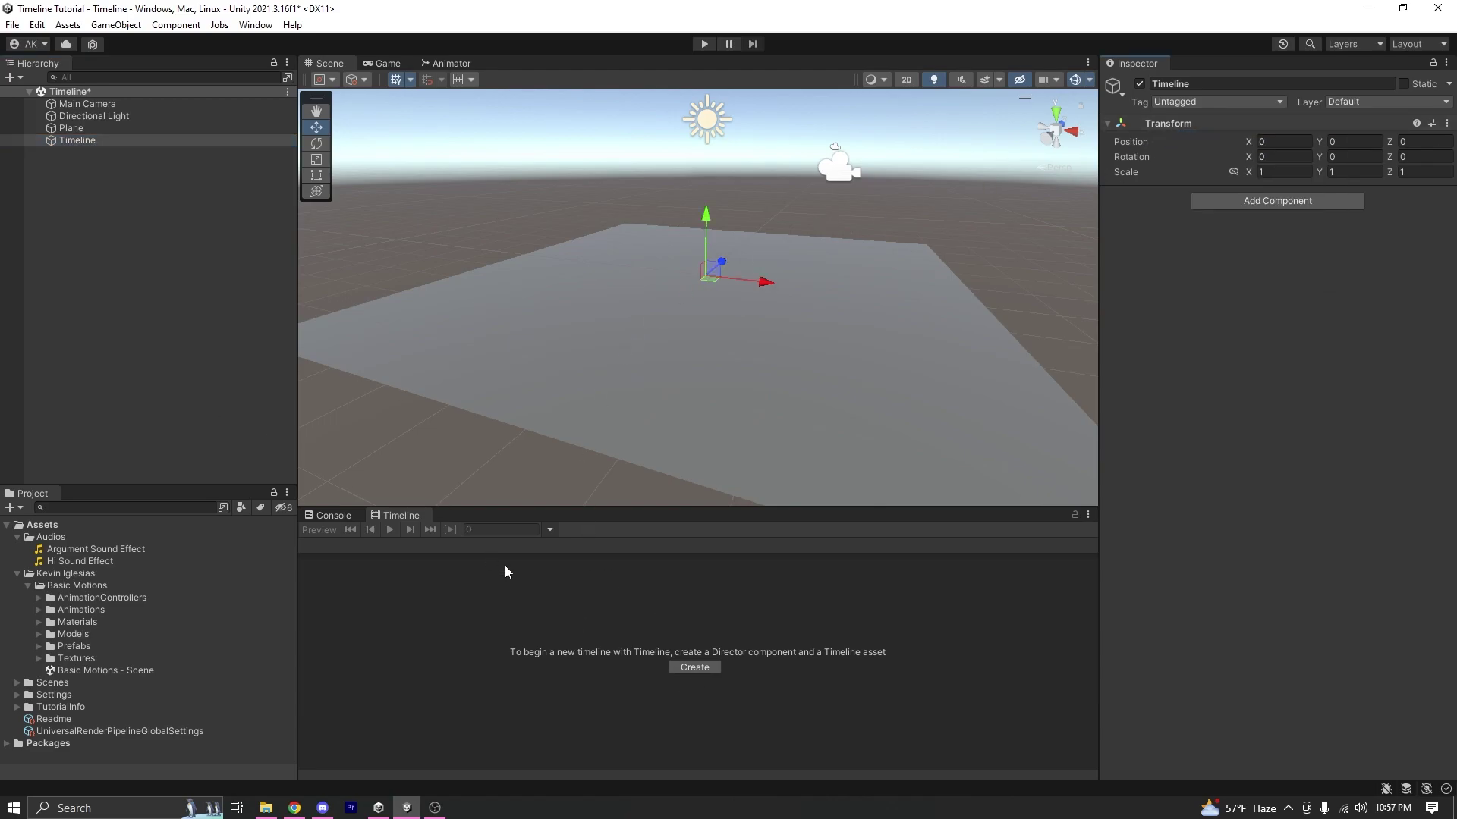
- Create a timeline asset named Cutscene for the Timeline object in a new Timelines folder, and display its ruler in seconds
click(695, 667)
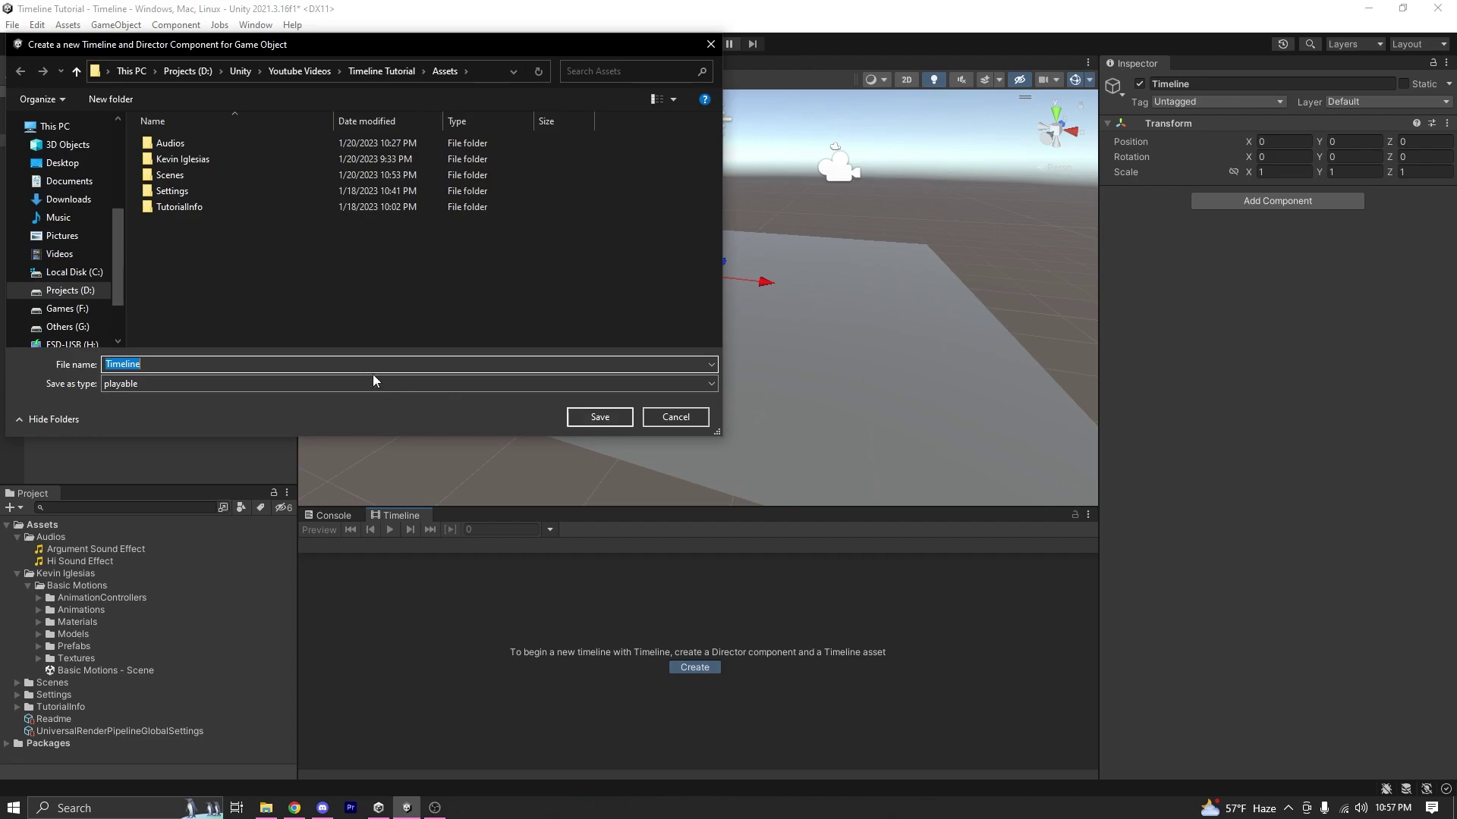
click(111, 99)
text(Timelines)
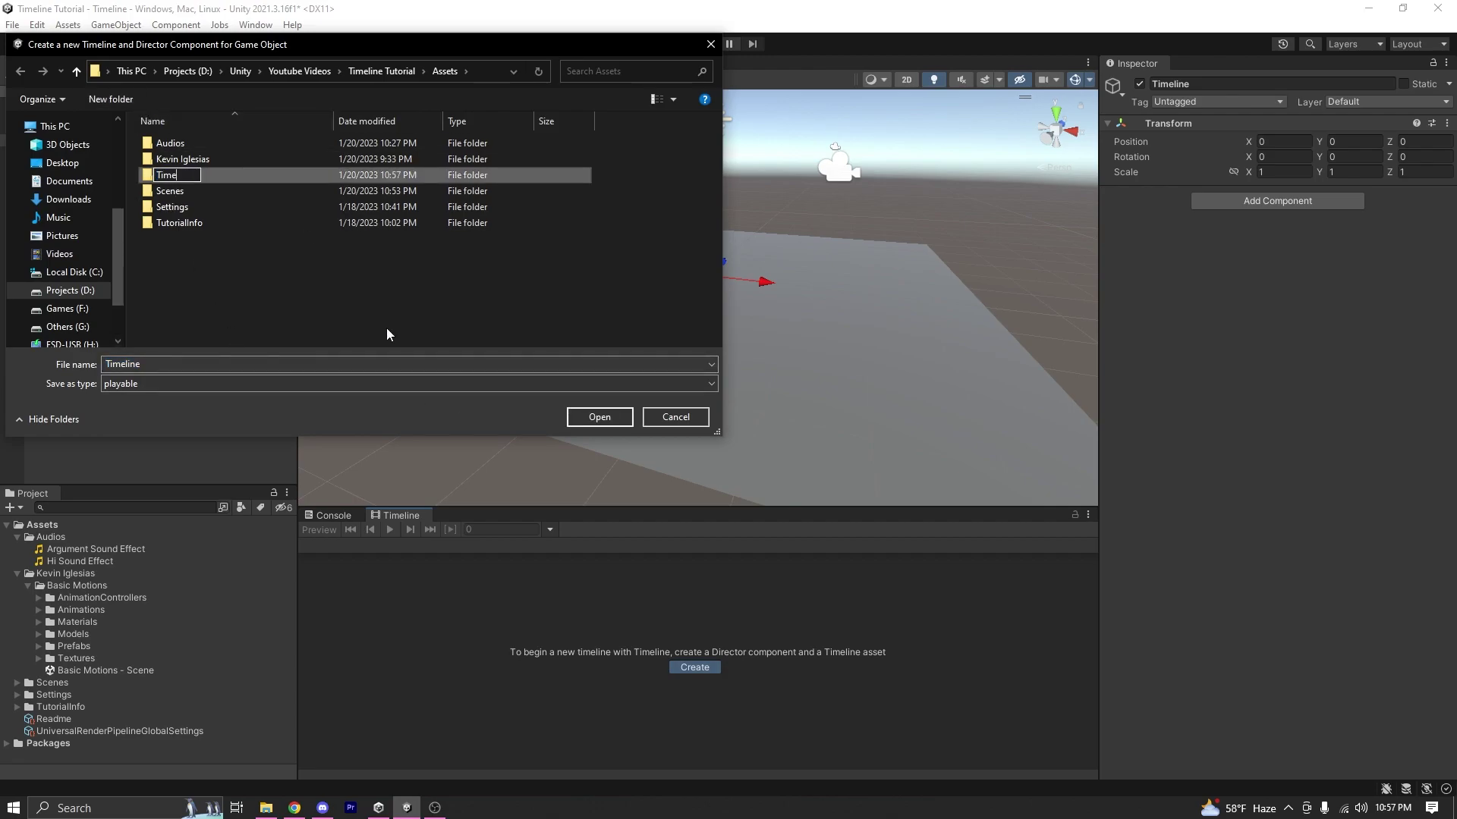
key(Return)
key(Return)
double_click(455, 367)
text(Cutscene)
key(Return)
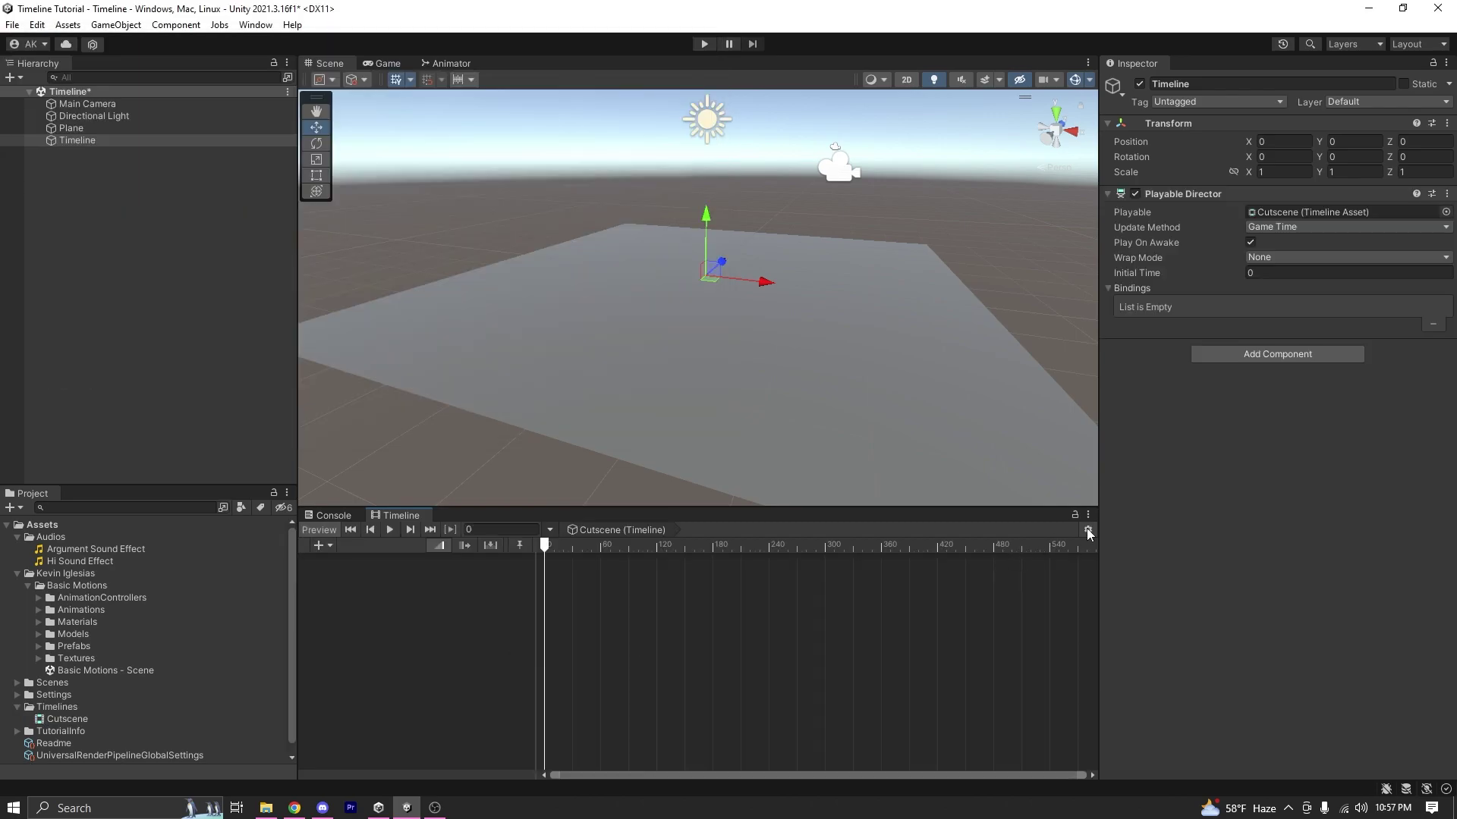
click(1087, 530)
click(1121, 601)
- Add the BasicMotionsDummy prefab from the Basic Motions Prefabs folder to the scene
alt+drag(853, 345, 719, 305)
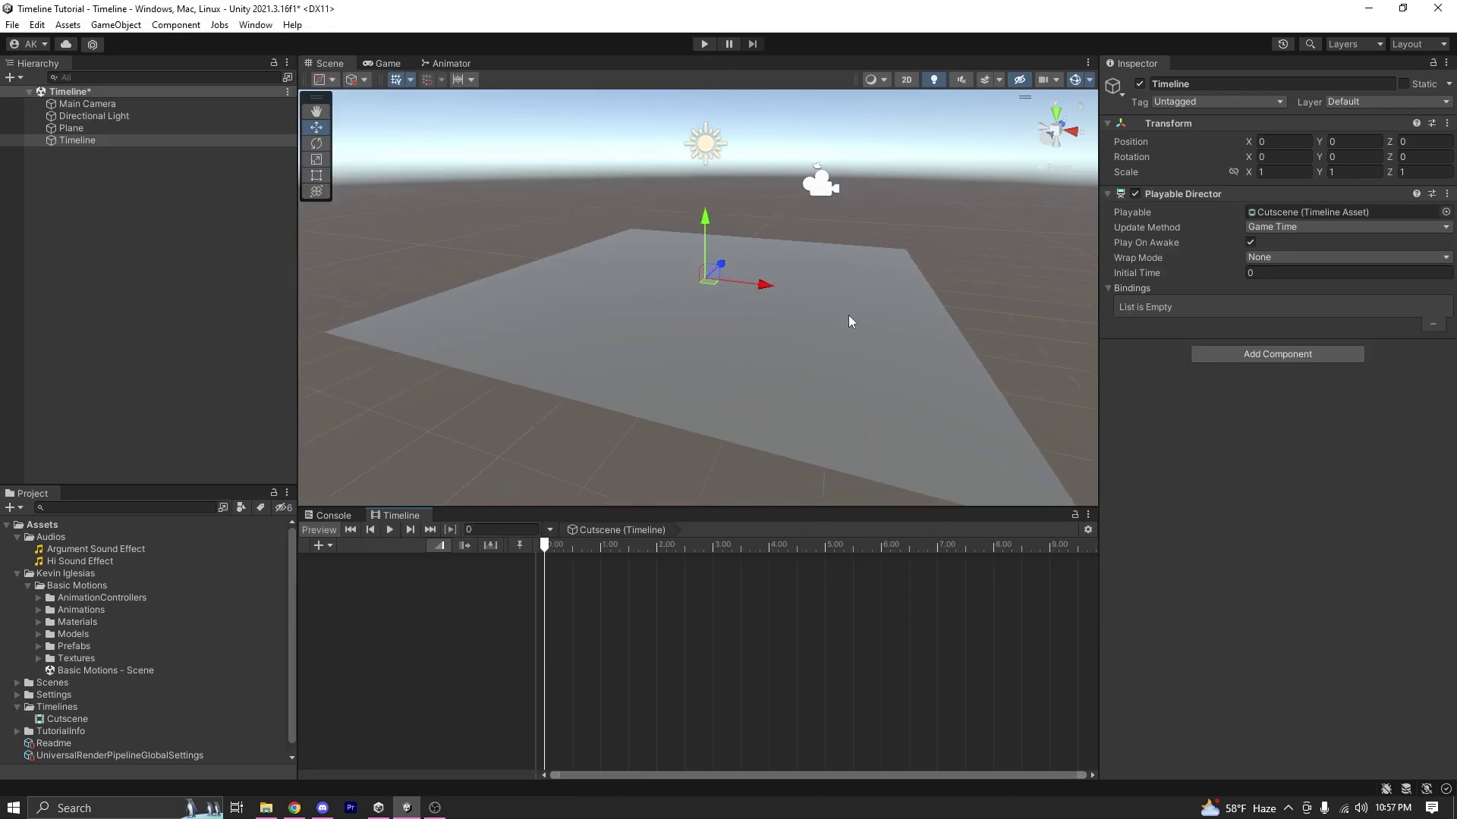
alt+drag(583, 325, 427, 401)
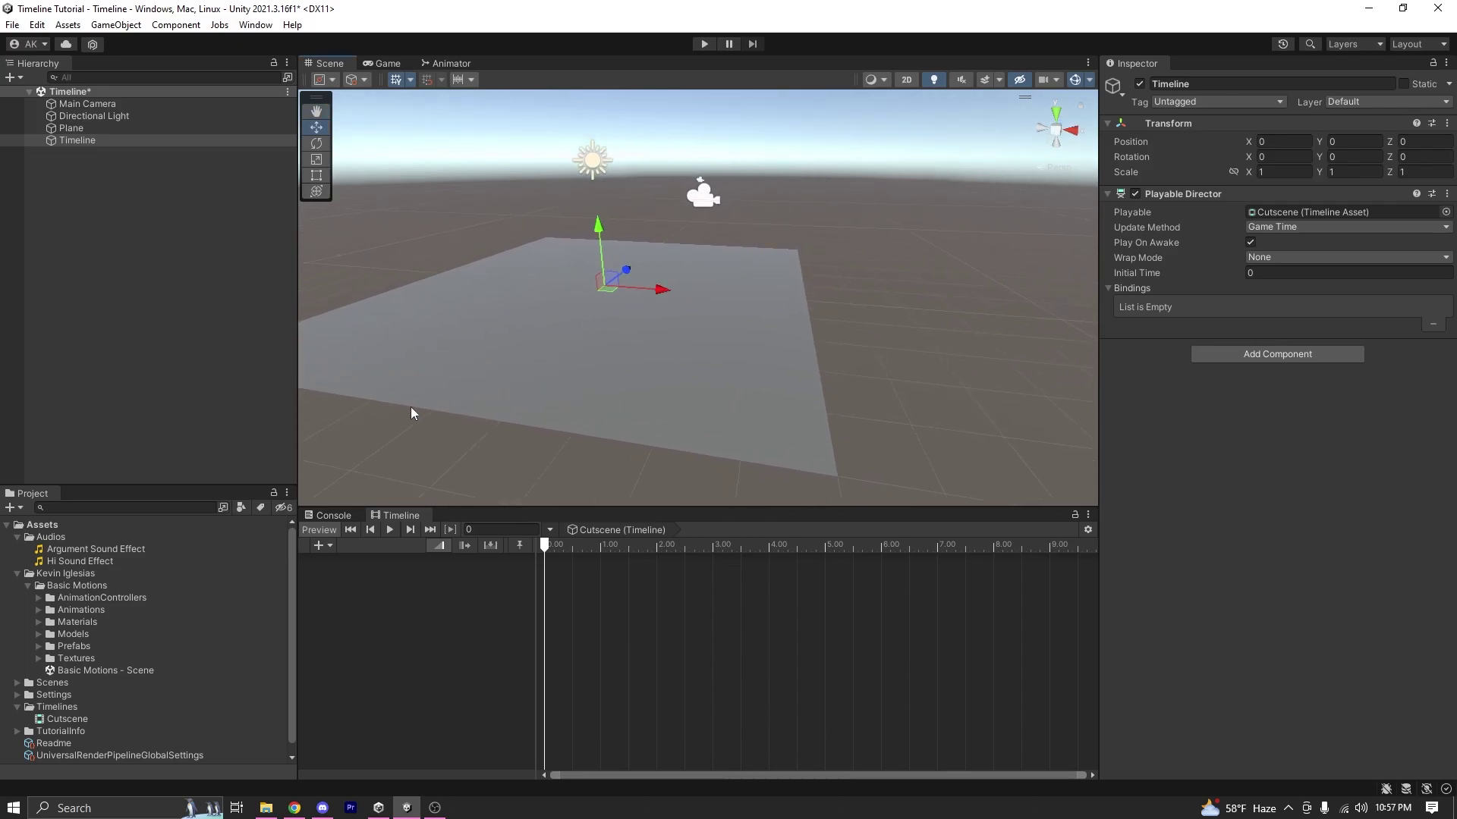
alt+drag(549, 248, 653, 338)
click(39, 646)
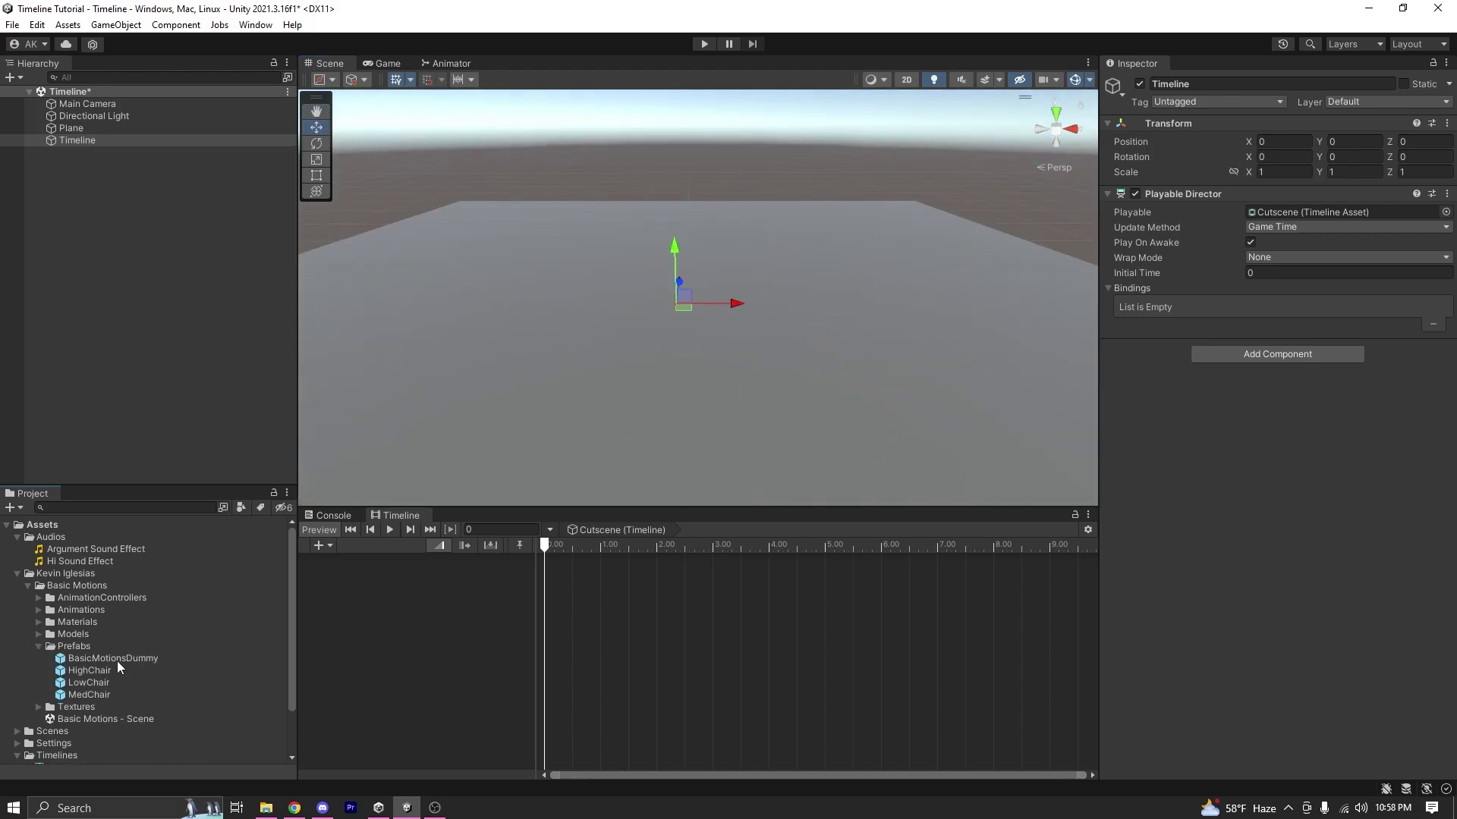
drag(117, 658, 143, 267)
- Add an Animation Track to the Cutscene timeline and bind the BasicMotionsDummy character's Animator to it
double_click(78, 141)
right_click(393, 623)
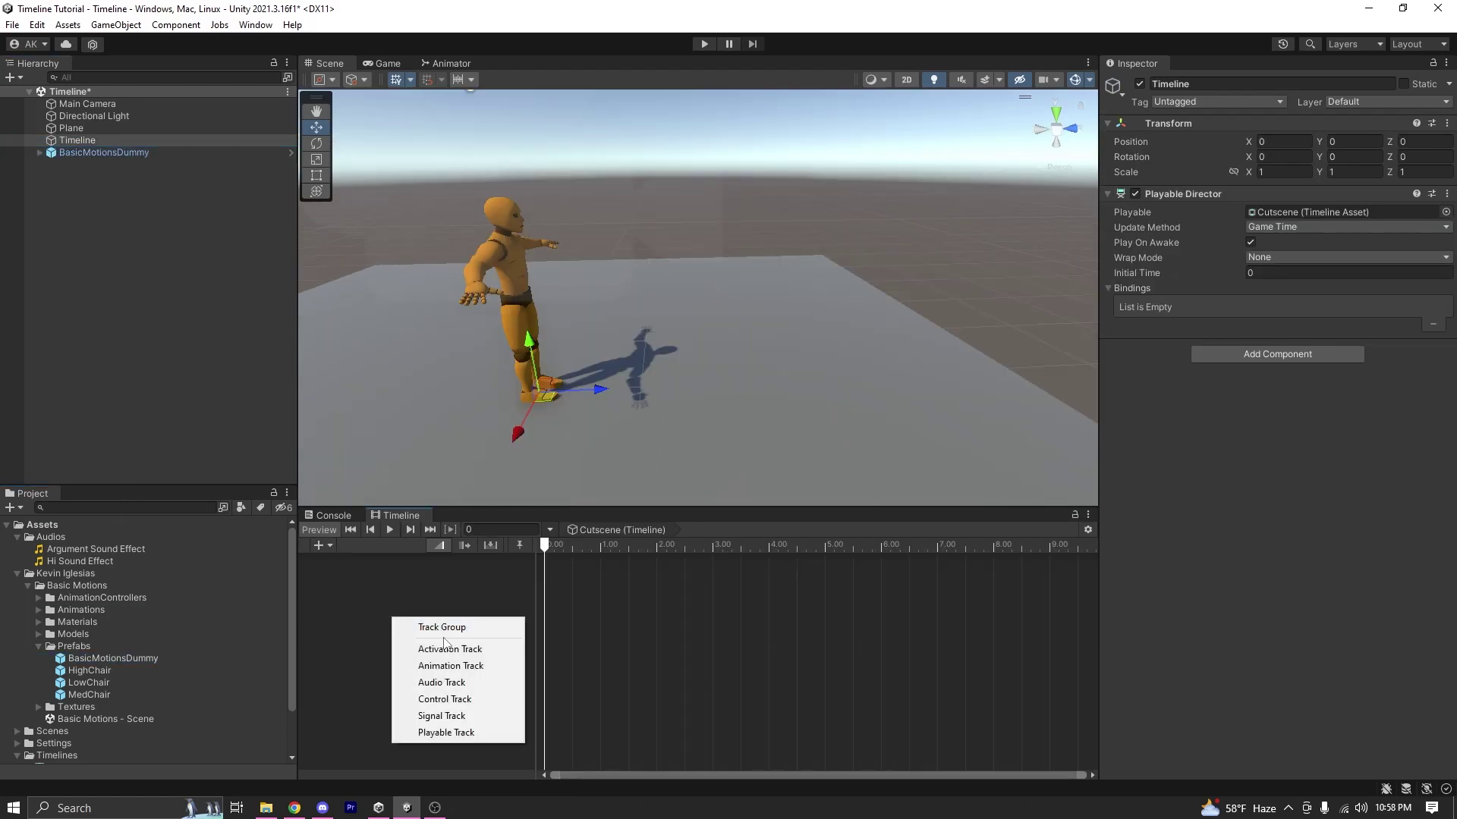
click(451, 666)
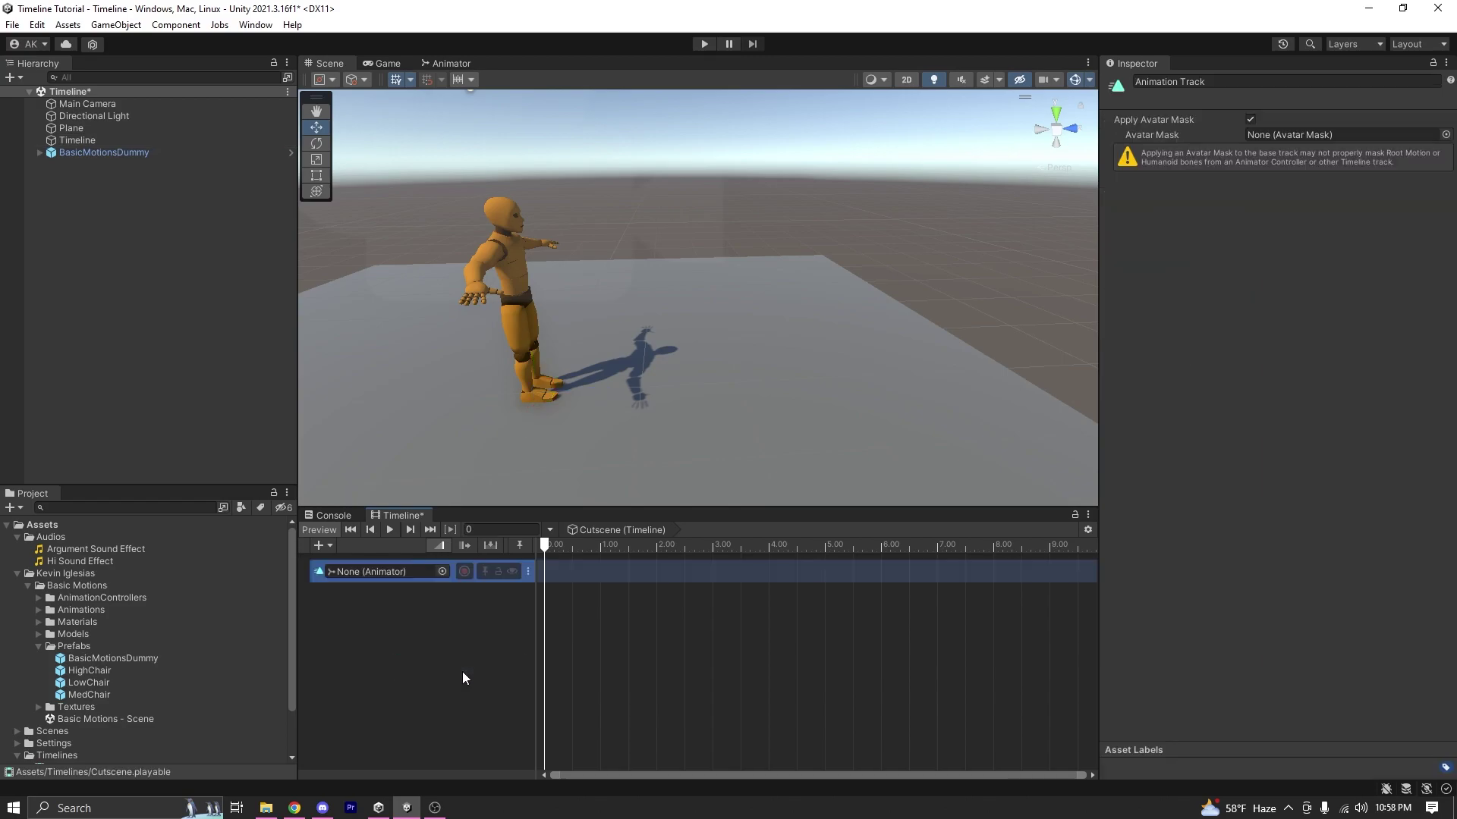
drag(93, 155, 387, 579)
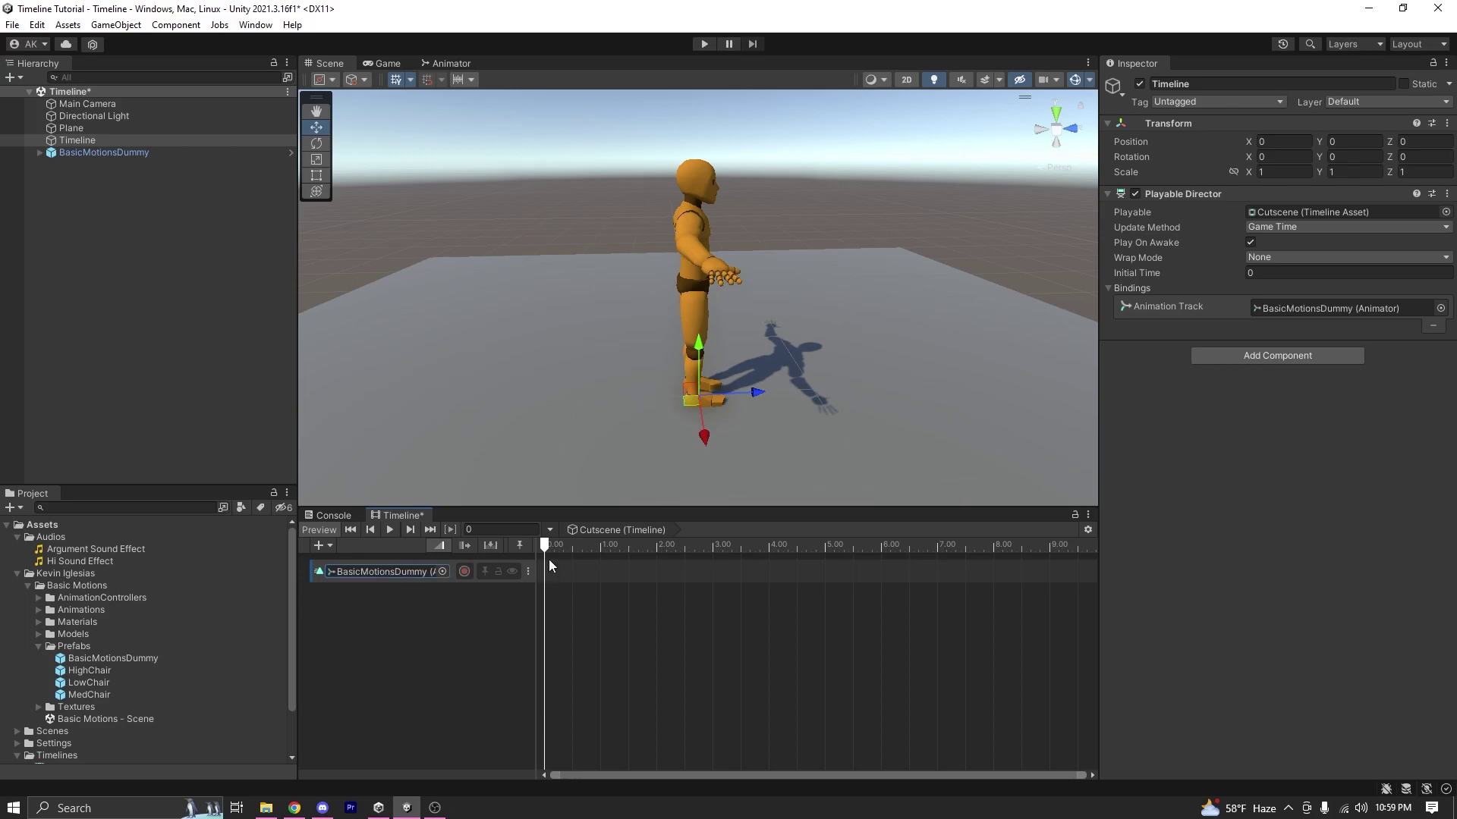
- Start recording on the BasicMotionsDummy animation track and move the playhead to 0.55 seconds
alt+drag(731, 232, 523, 408)
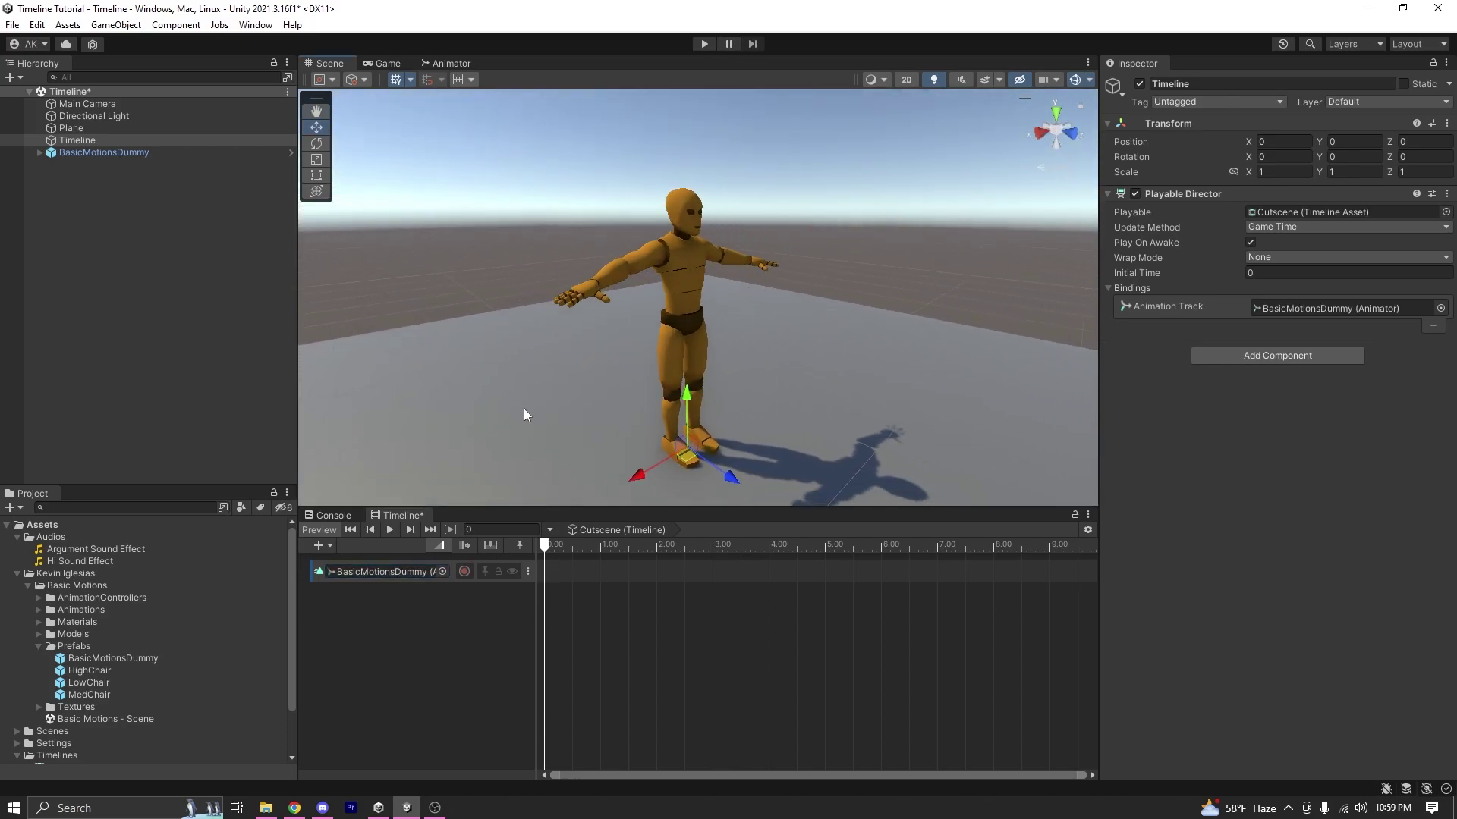
click(465, 572)
drag(544, 547, 575, 545)
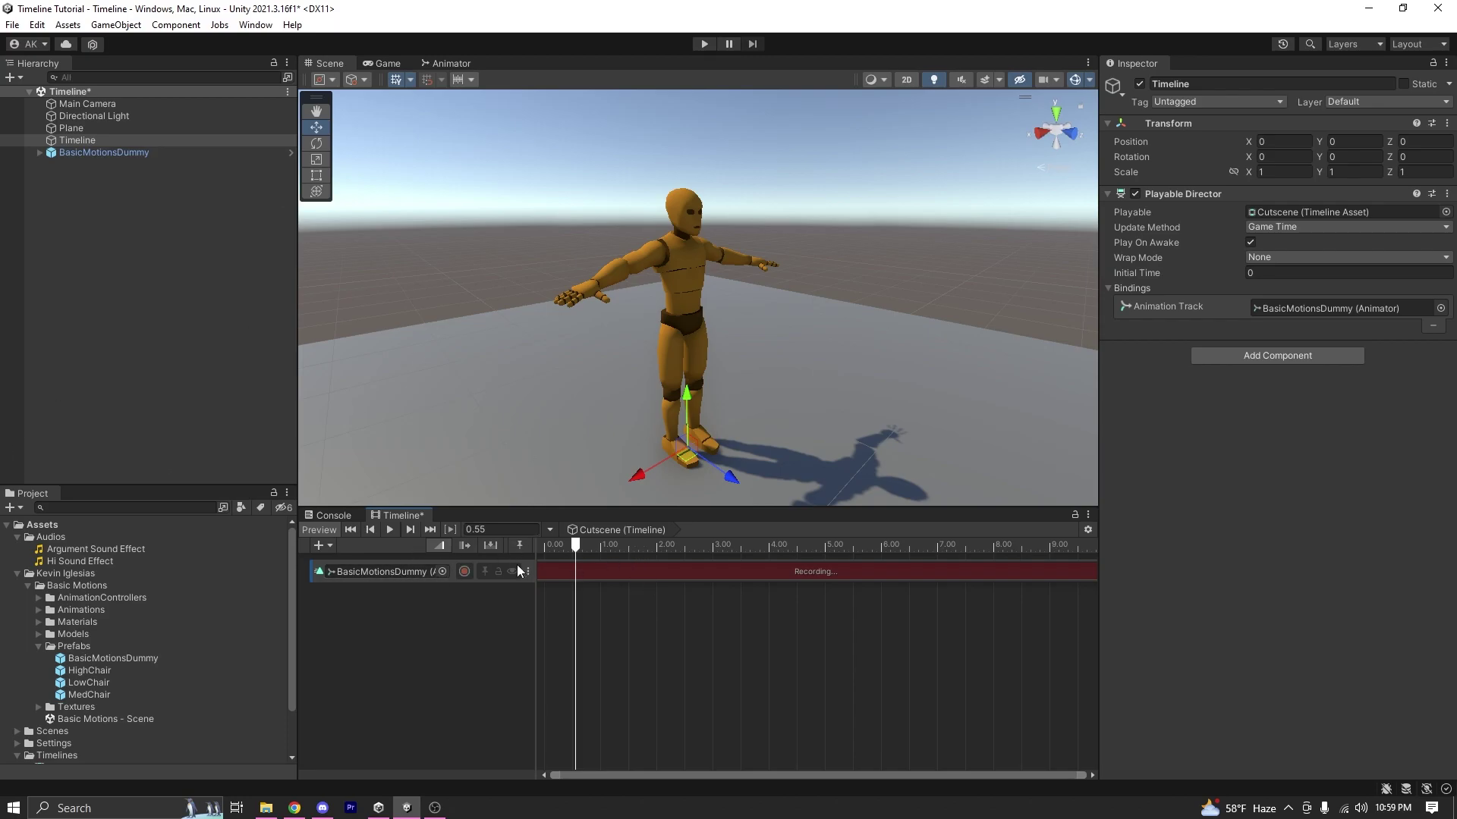
- Stop recording on the BasicMotionsDummy animation track and return the playhead to 0 seconds
click(671, 230)
click(613, 257)
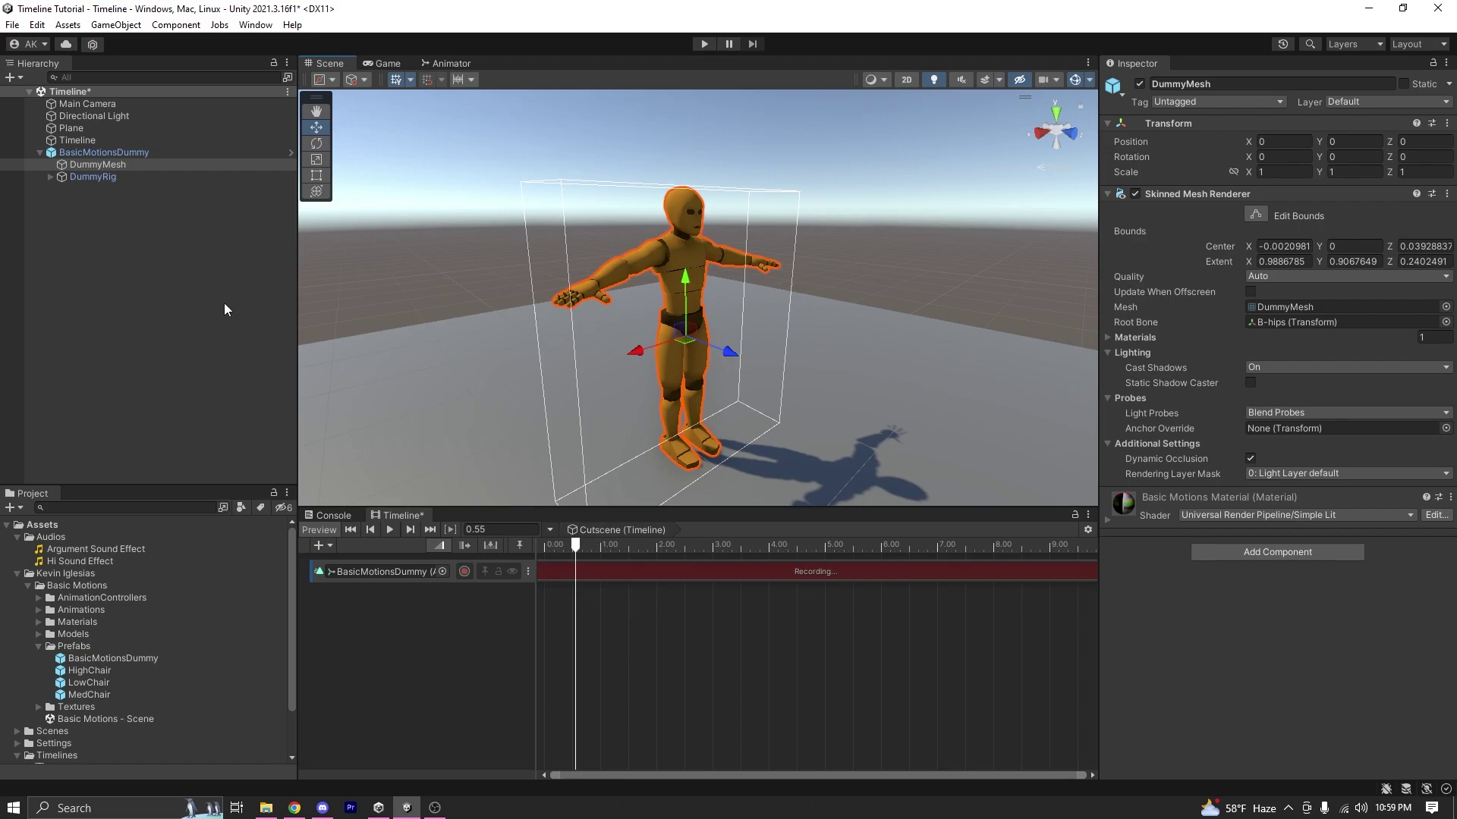
click(38, 154)
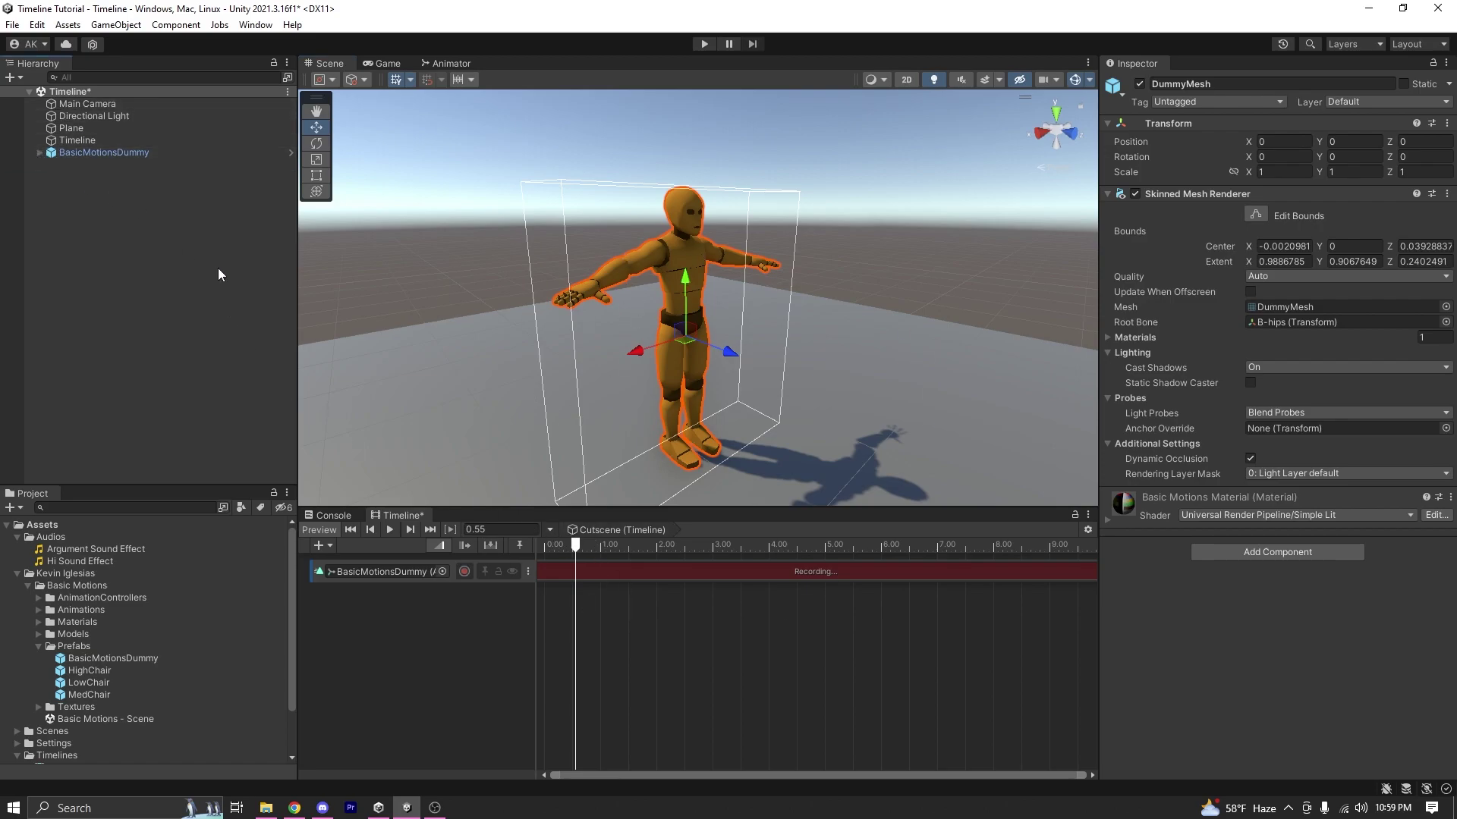
click(468, 580)
click(463, 571)
drag(576, 545, 544, 546)
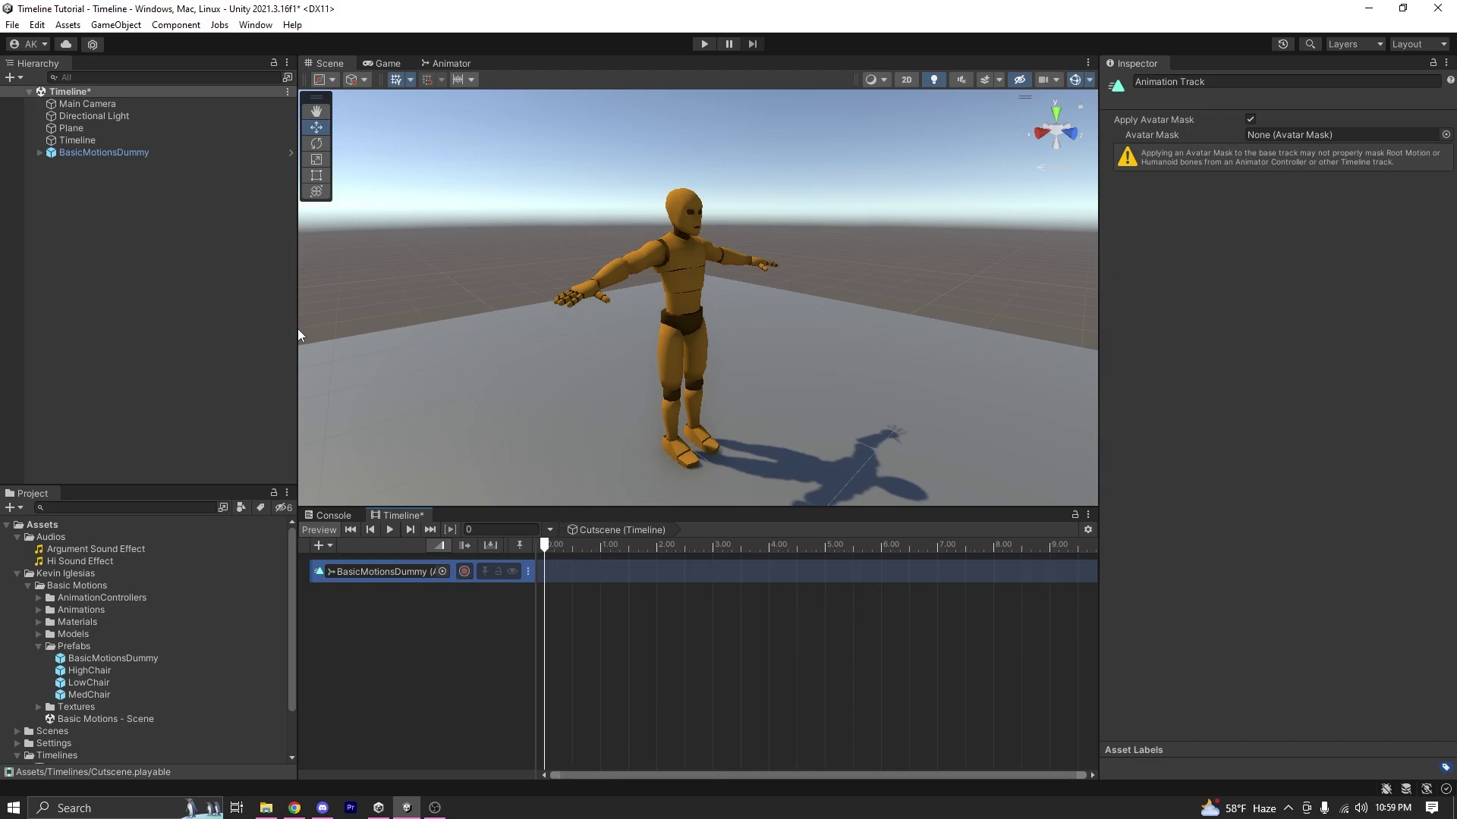
- Add the BasicMotions@Exclamation02 animation clip to the BasicMotionsDummy track, starting at 0 seconds
alt+drag(505, 302, 687, 338)
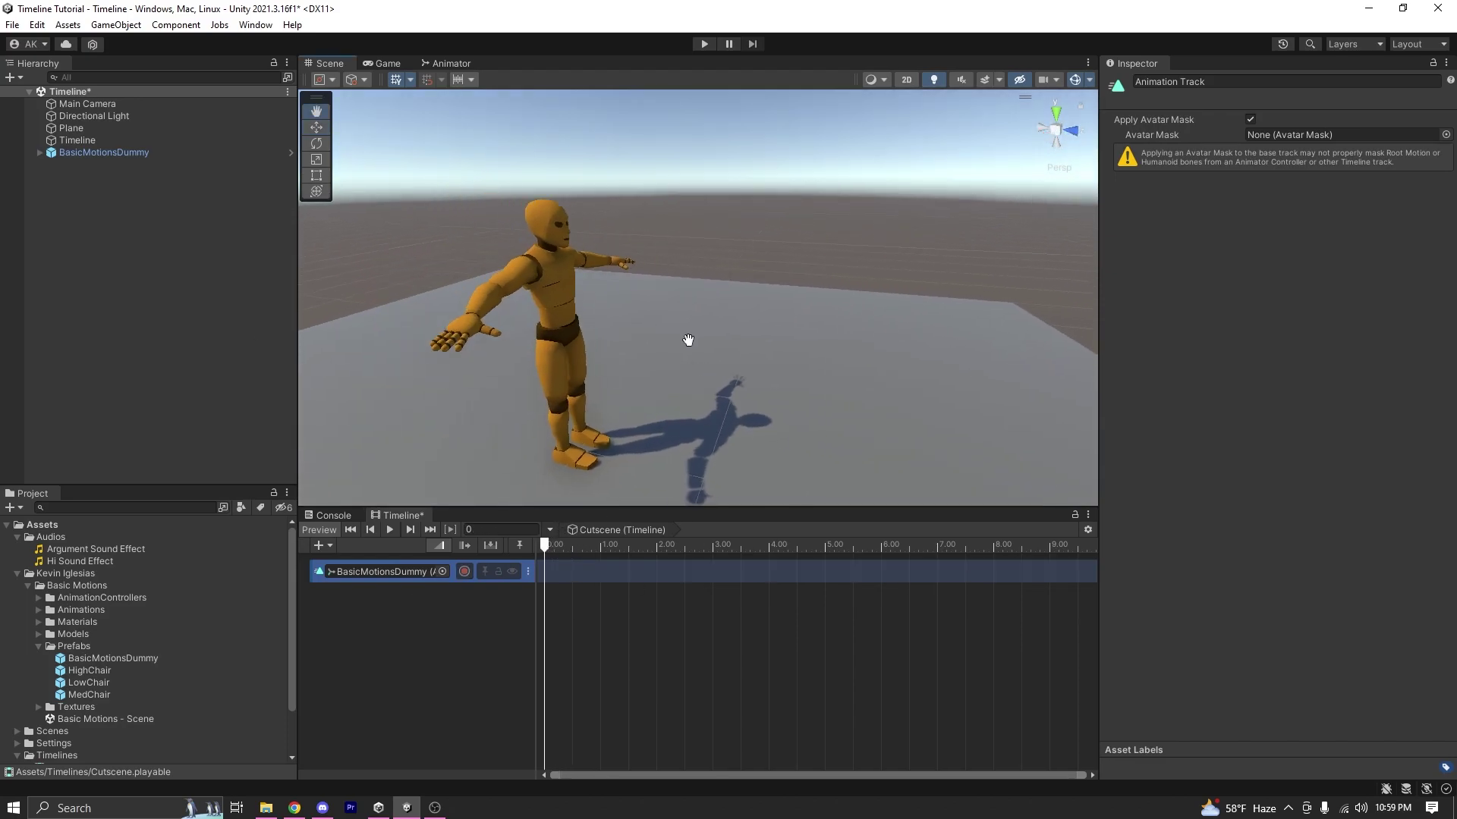
right_click(560, 571)
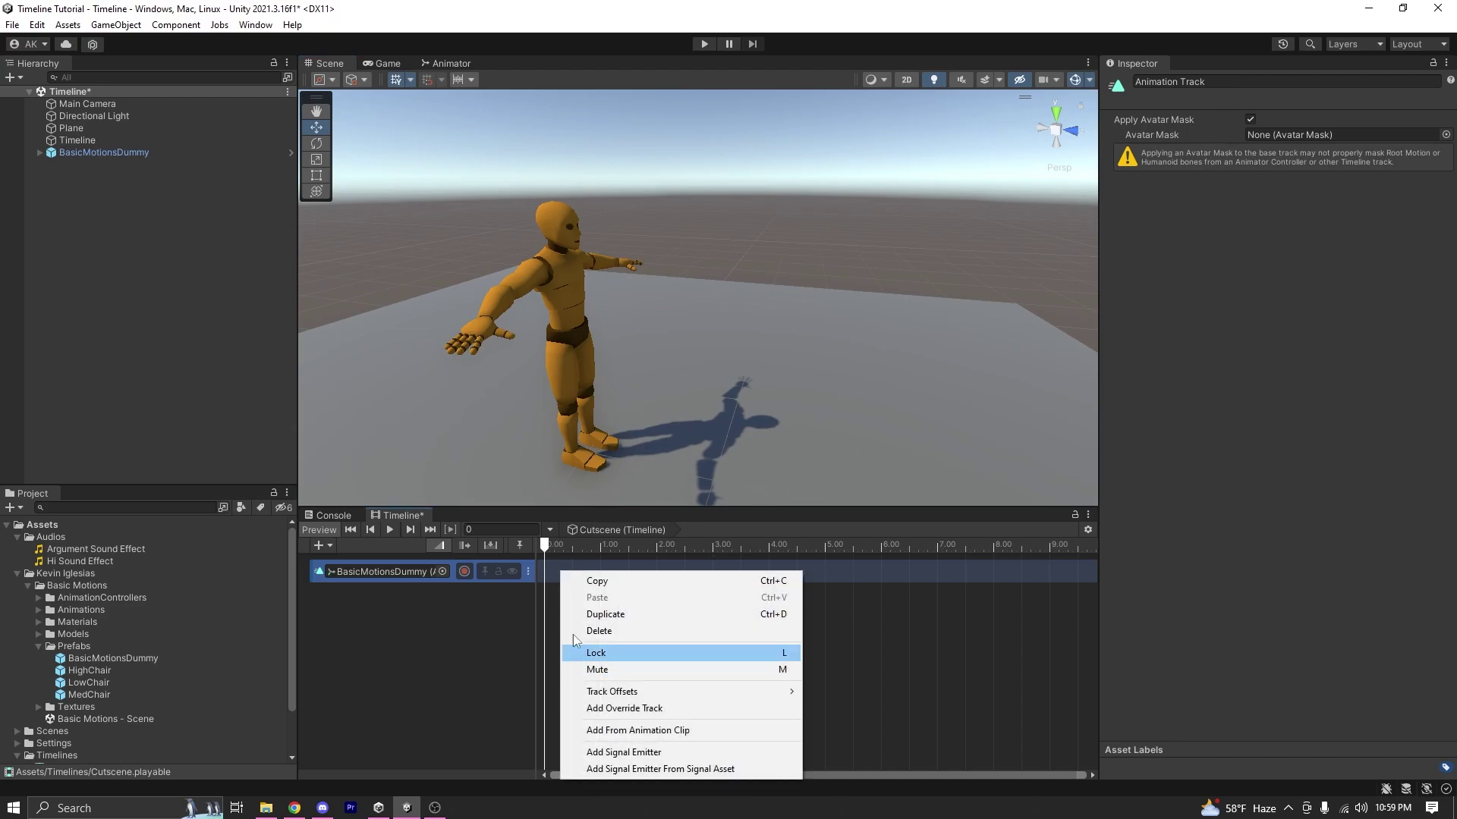
click(731, 737)
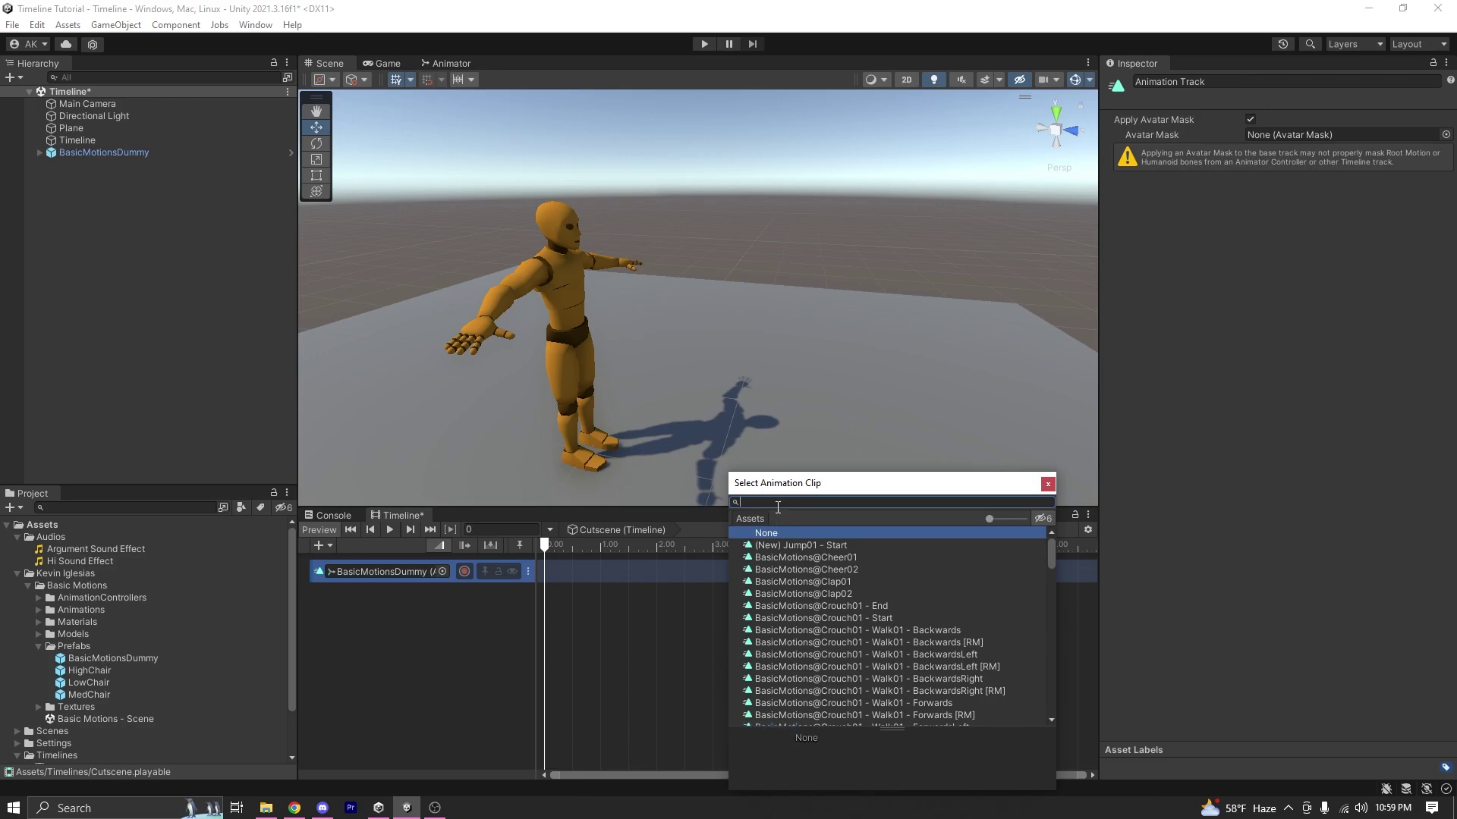
scroll(862, 692, down, 5)
click(861, 692)
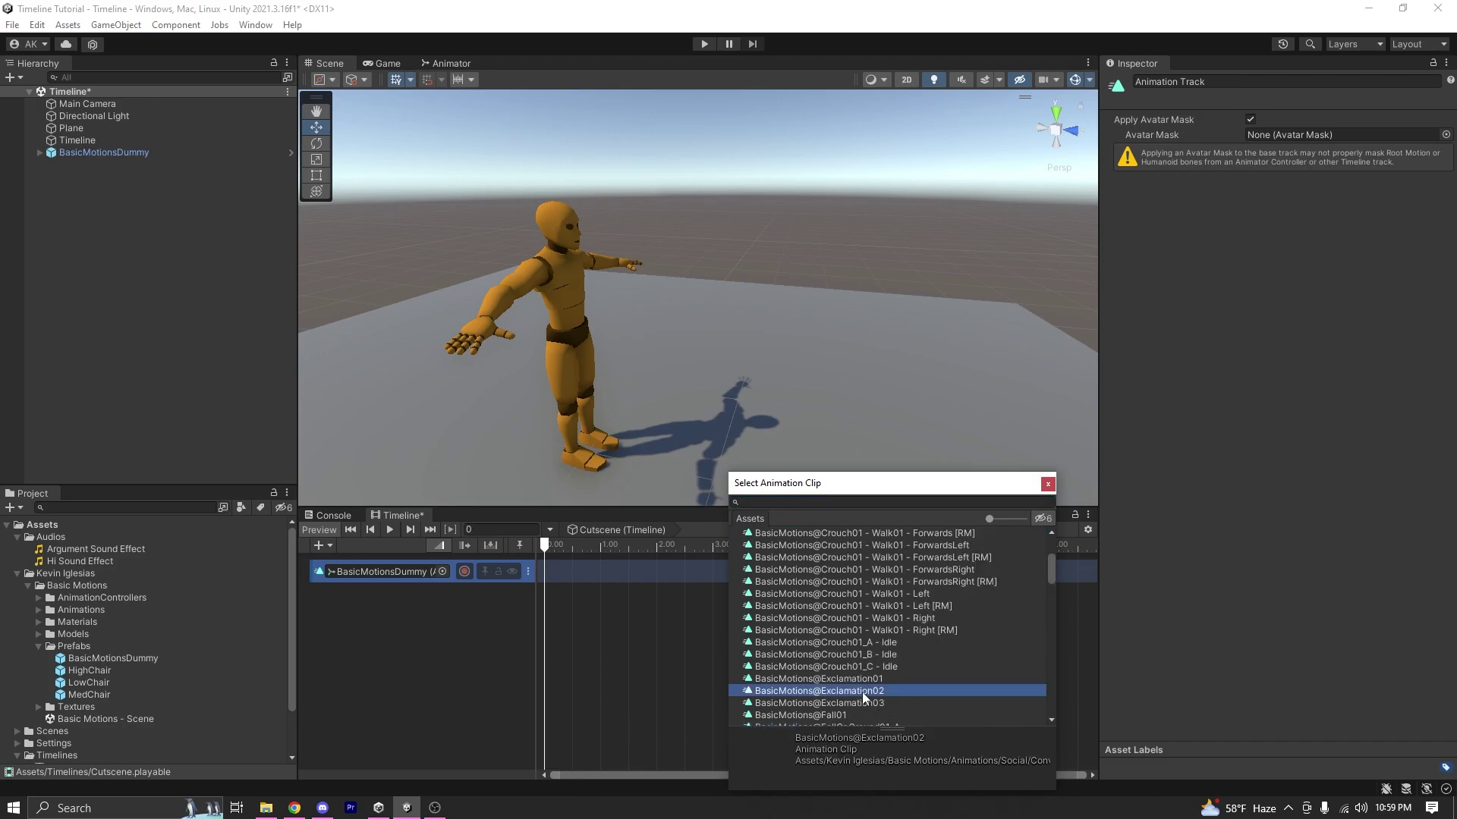
double_click(864, 692)
mouse_move(564, 552)
mouse_down()
mouse_move(646, 561)
mouse_move(545, 556)
mouse_up()
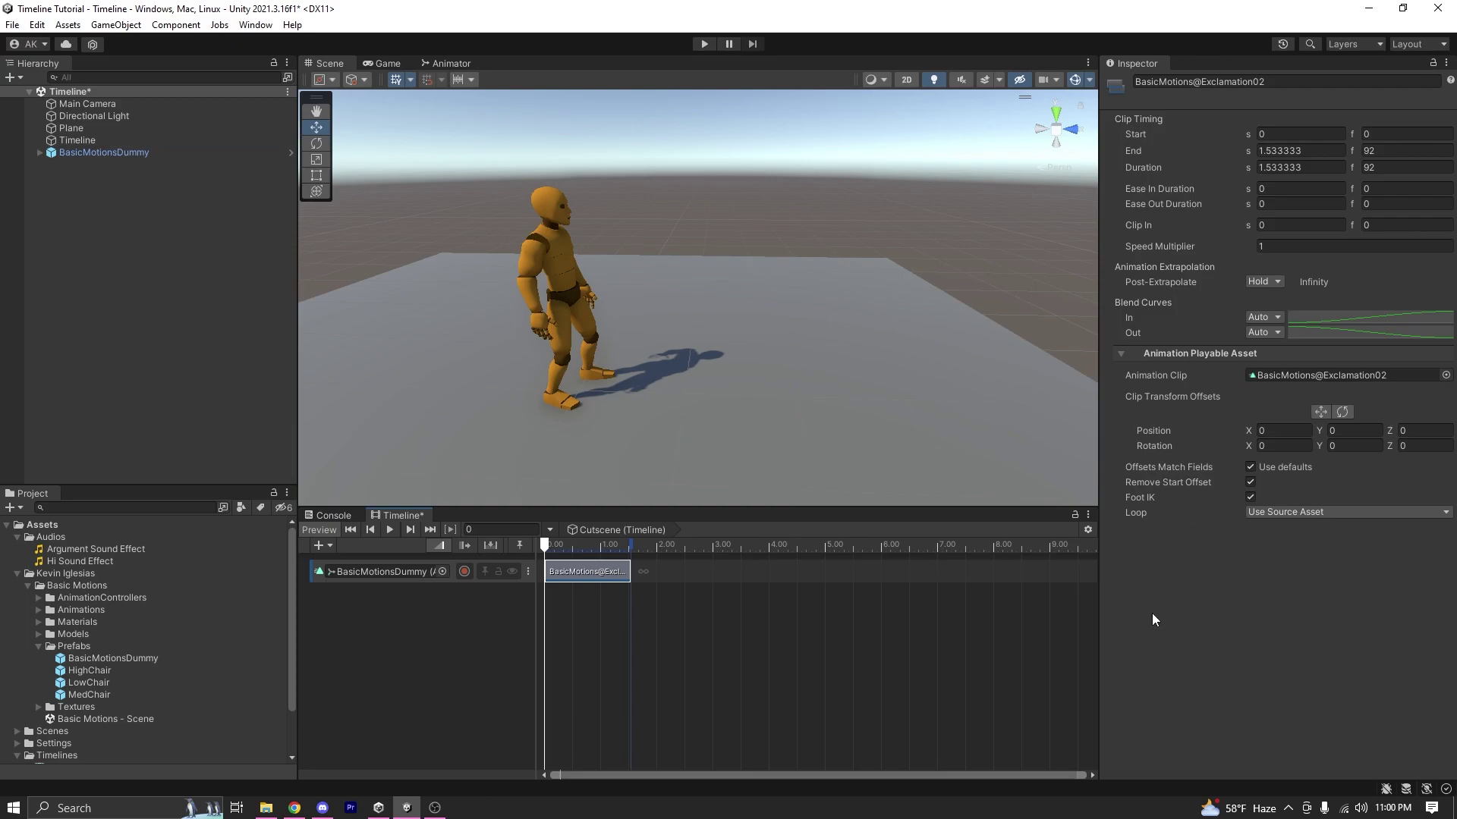
- Move the Exclamation02 clip's transform offset across the plane to about X 1.13, Z 2.21
click(1322, 412)
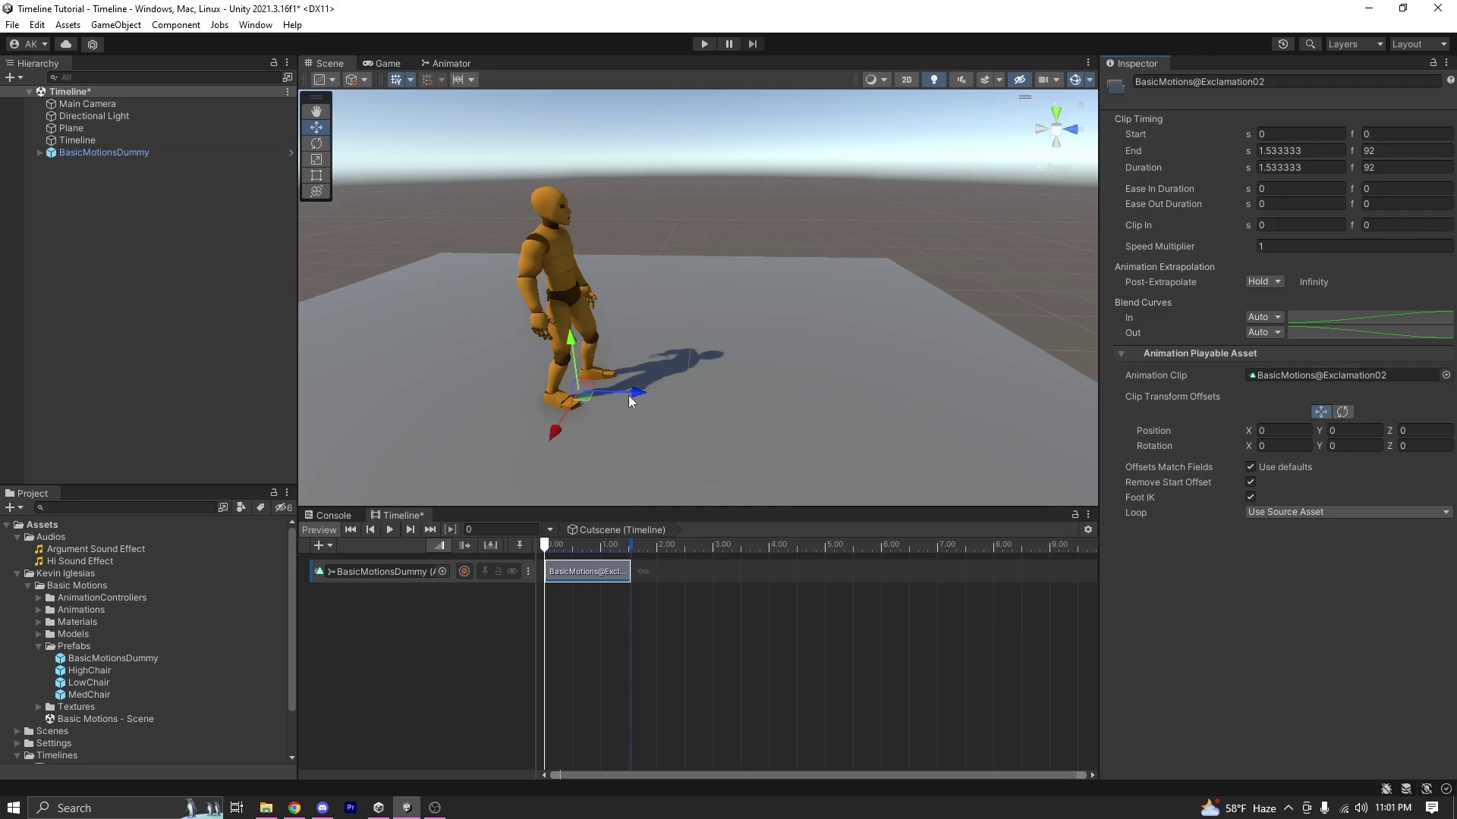
drag(582, 397, 775, 466)
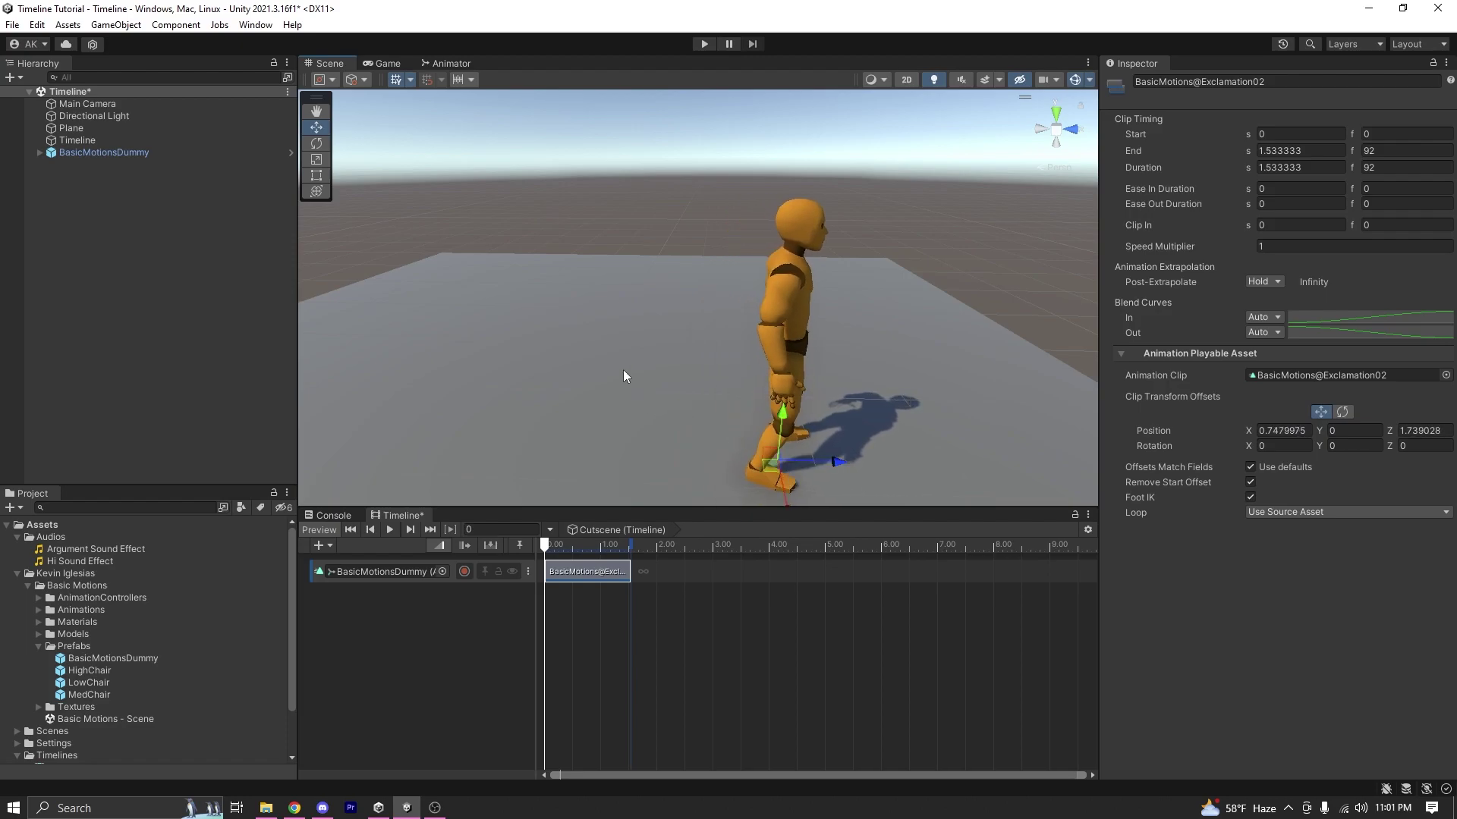
alt+drag(628, 351, 744, 406)
alt+drag(654, 371, 607, 355)
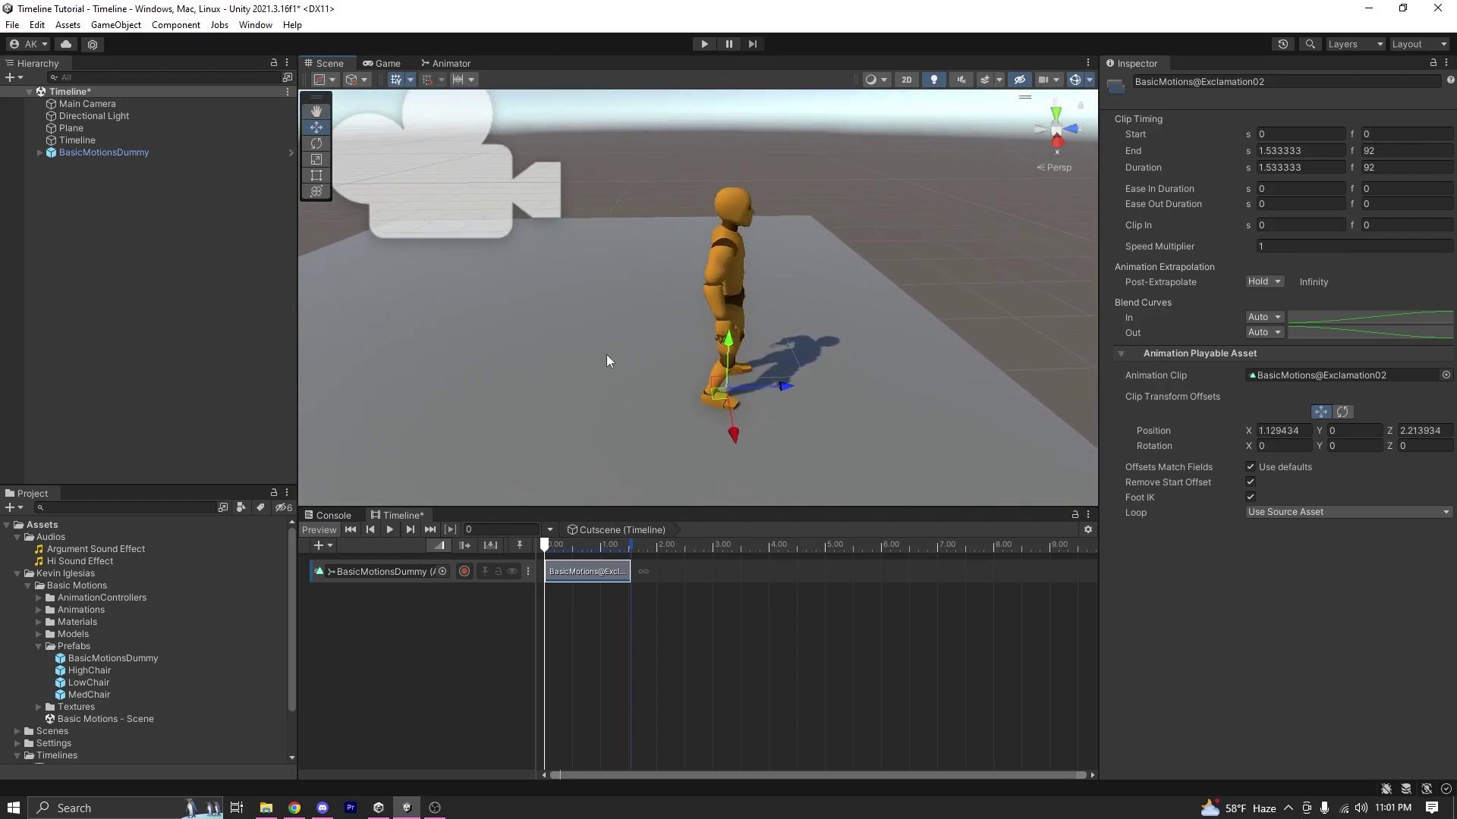
- Duplicate the BasicMotionsDummy character, and bind the copy to a new second Animation Track in the Cutscene timeline
click(172, 157)
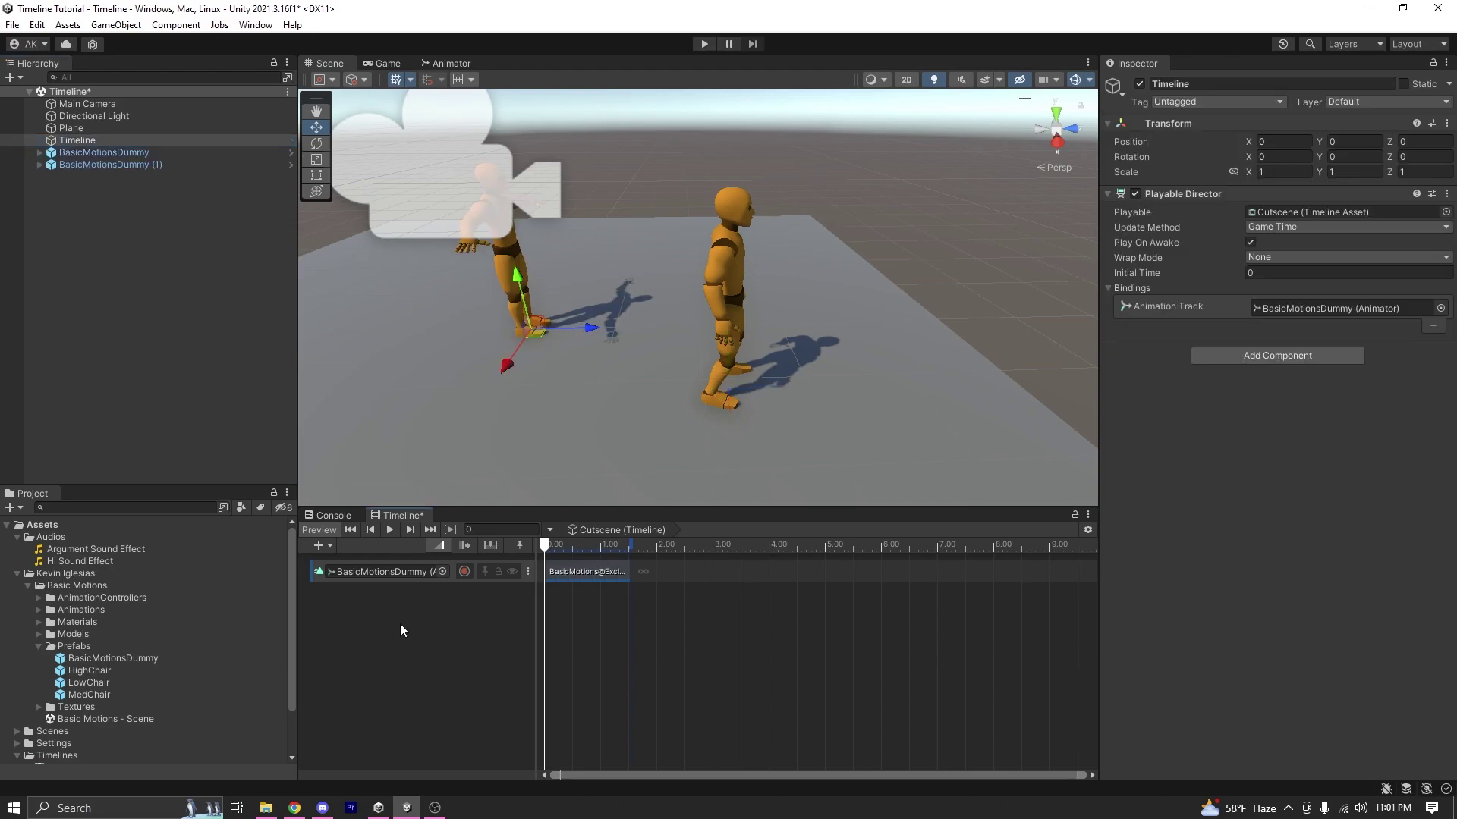
right_click(401, 627)
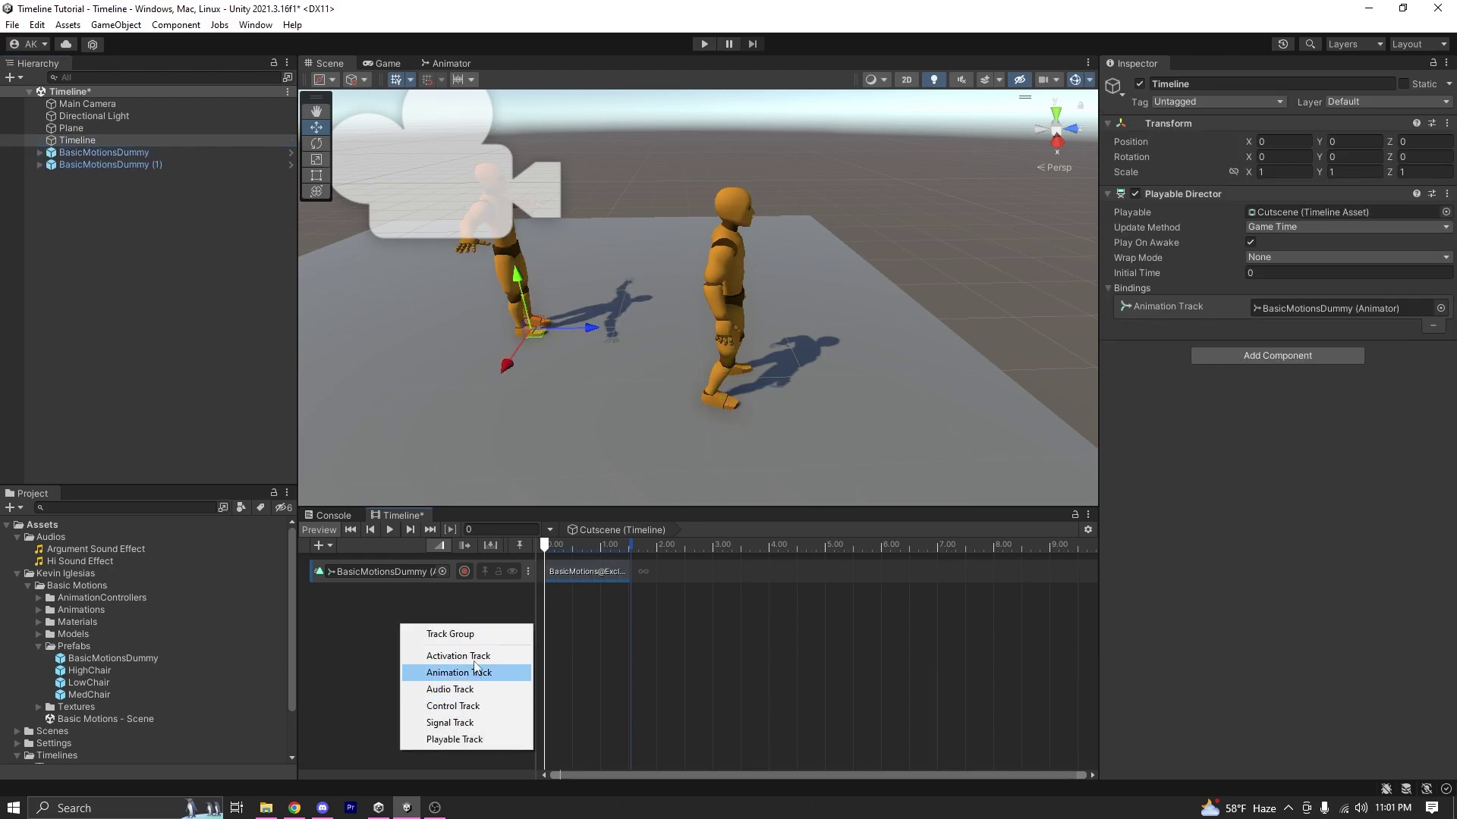
click(472, 673)
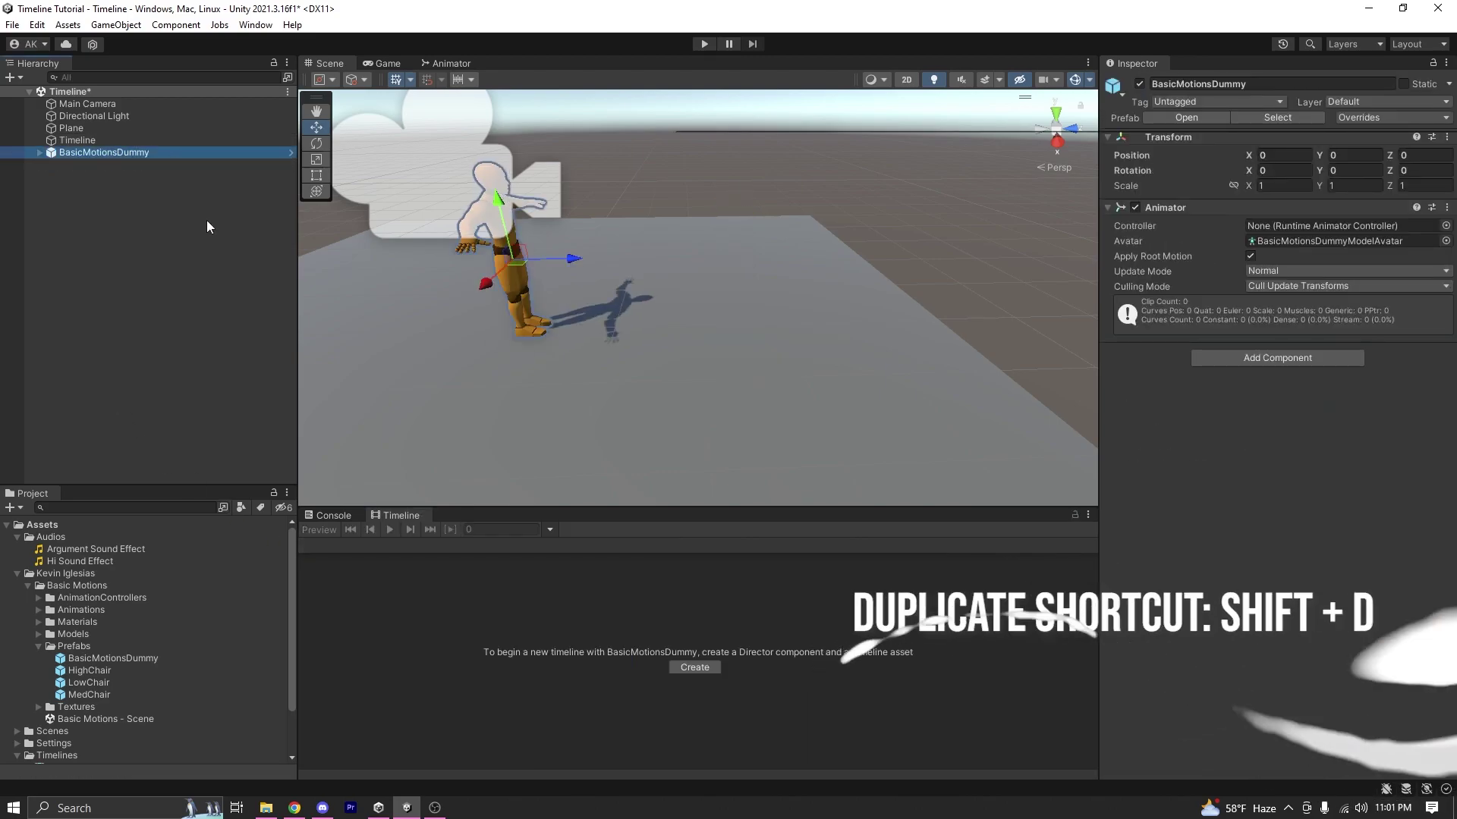
key(shift+d)
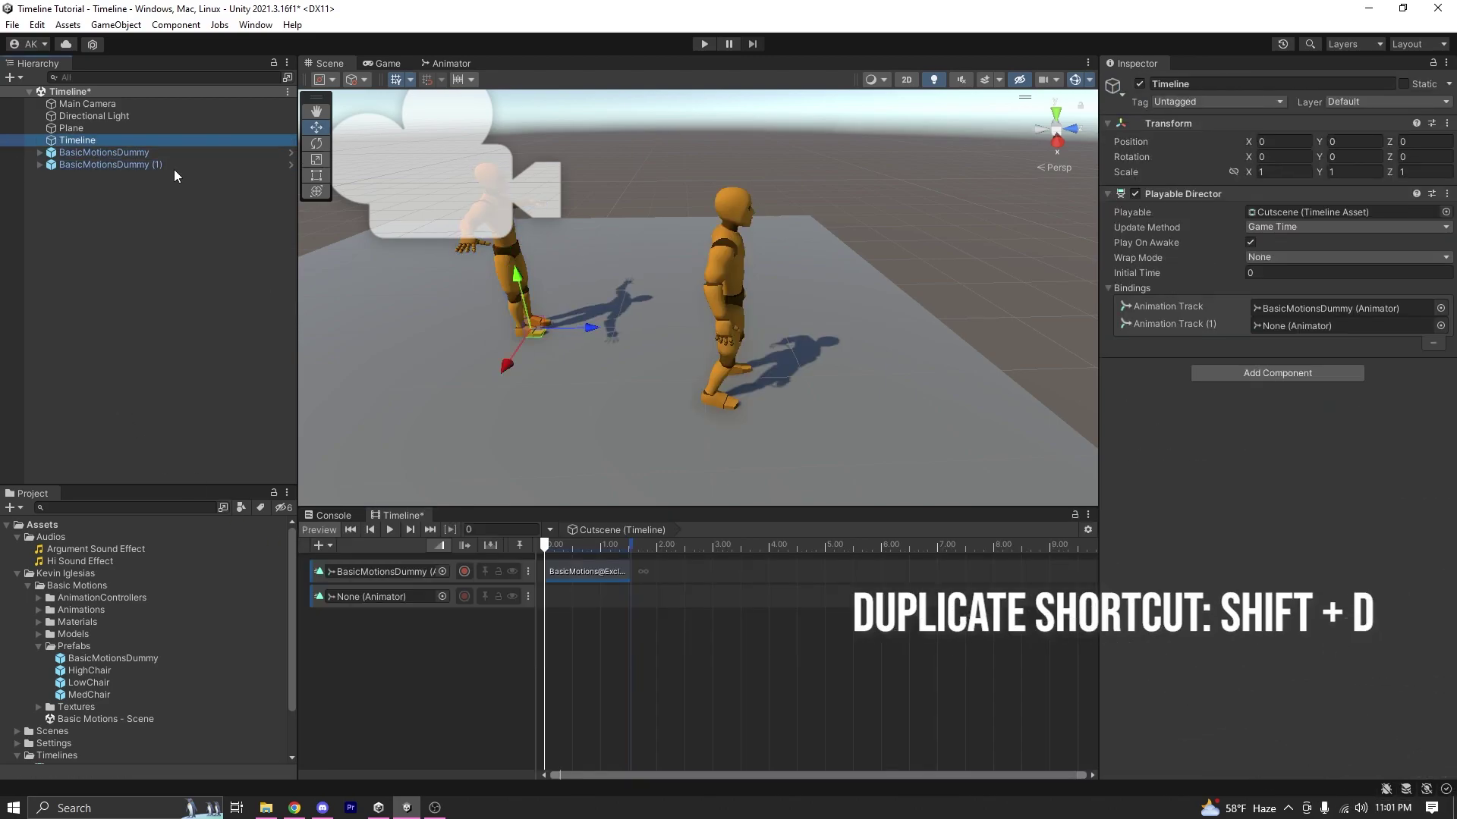
drag(175, 165, 368, 598)
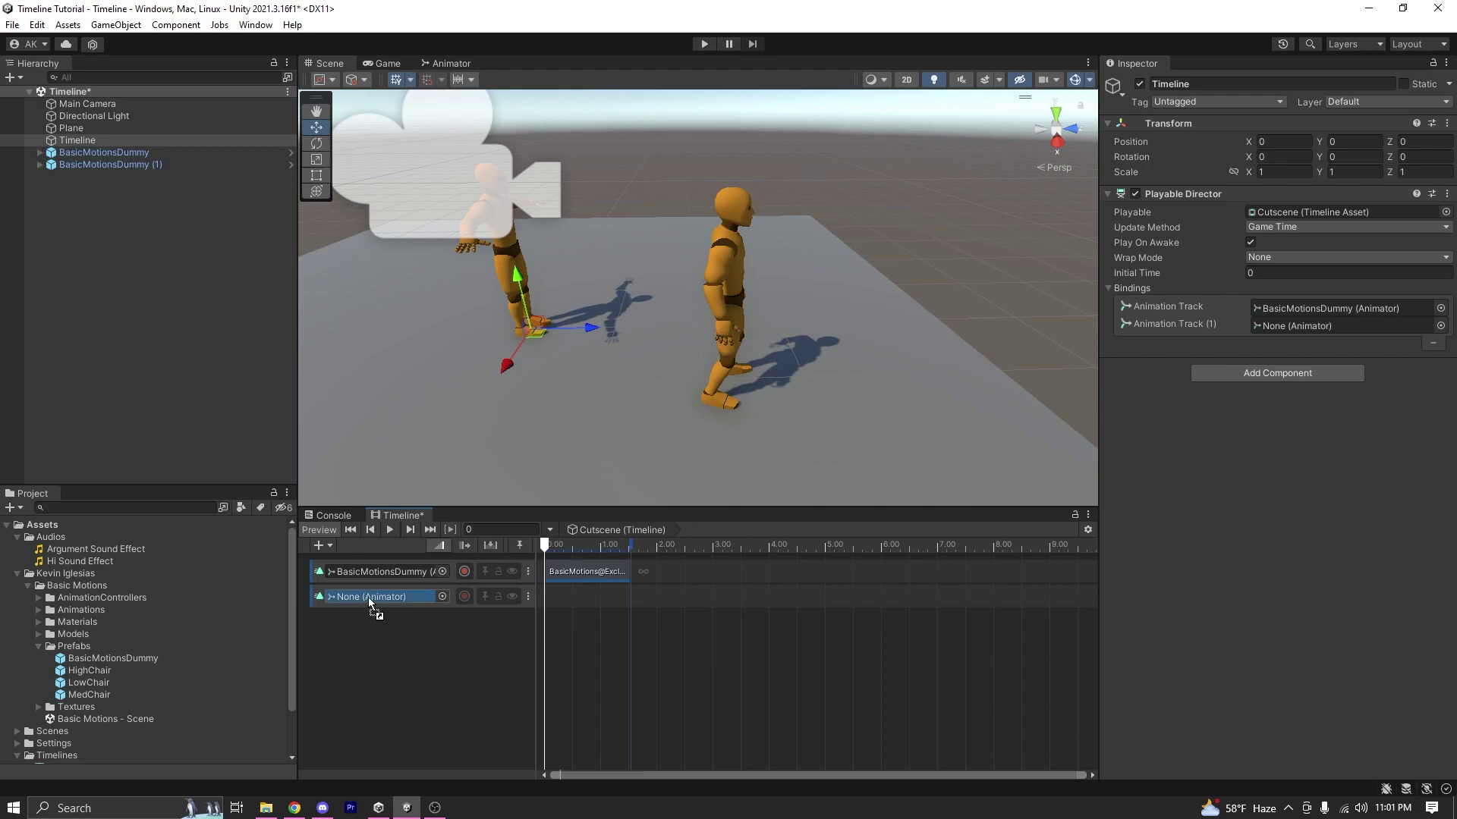
- Add the BasicMotions@Question02 animation clip to the second dummy's track
right_click(571, 602)
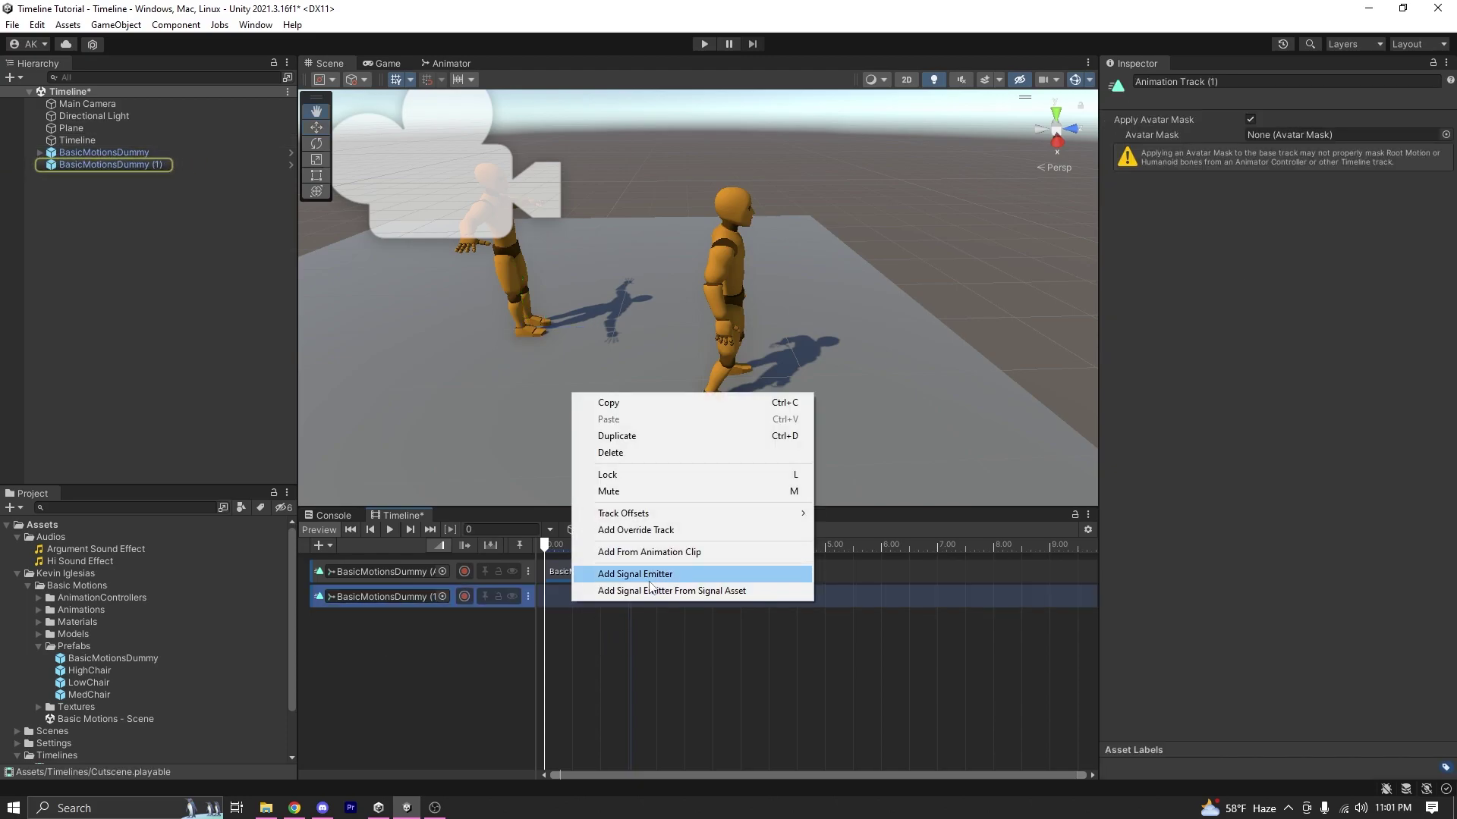
click(705, 554)
click(818, 612)
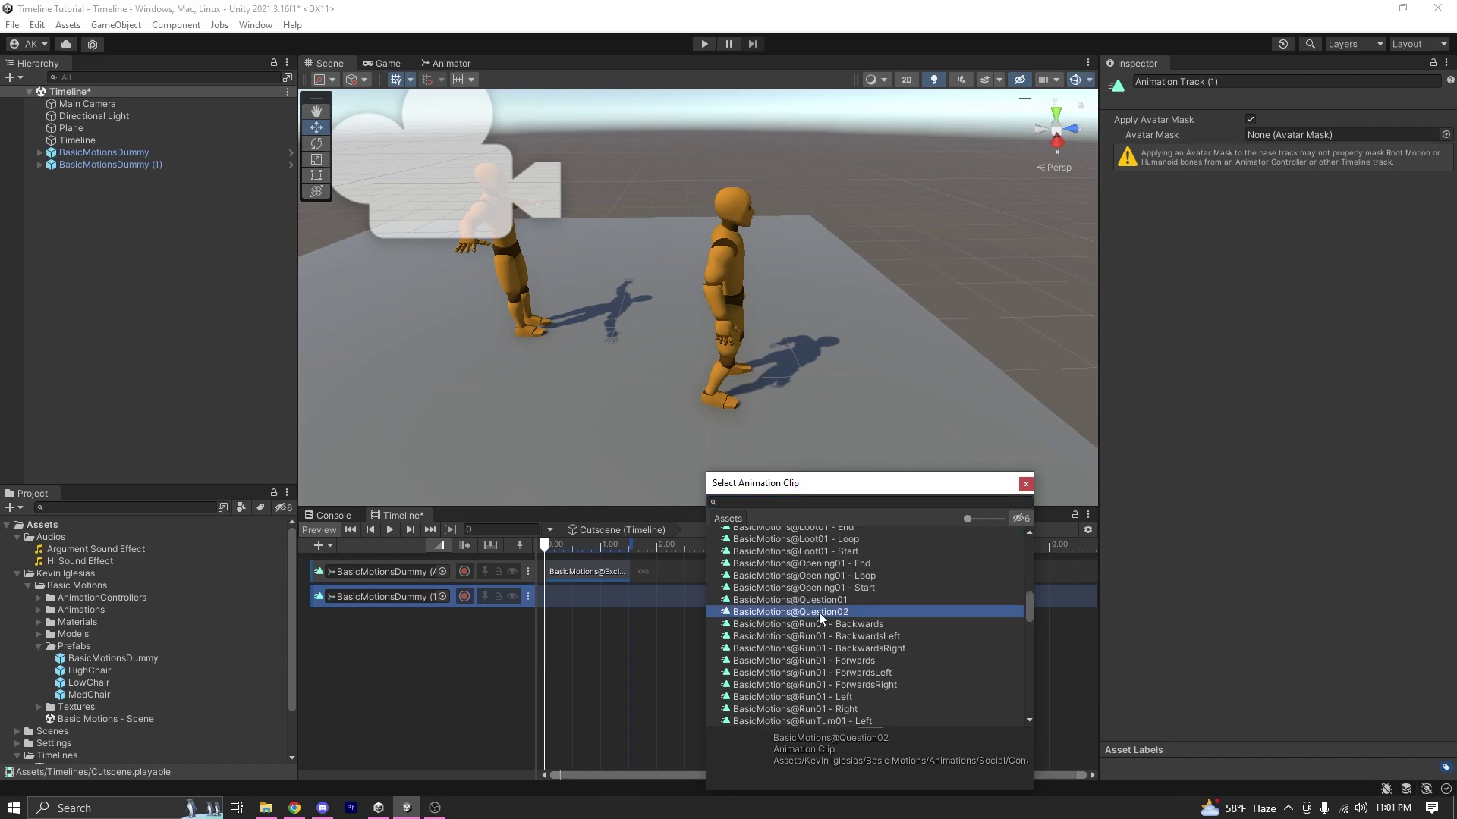
double_click(818, 613)
- Move and rotate the Question02 clip's offset so the second dummy faces the first, and play the timeline
click(1321, 412)
click(1343, 412)
alt+drag(862, 370, 868, 284)
click(399, 529)
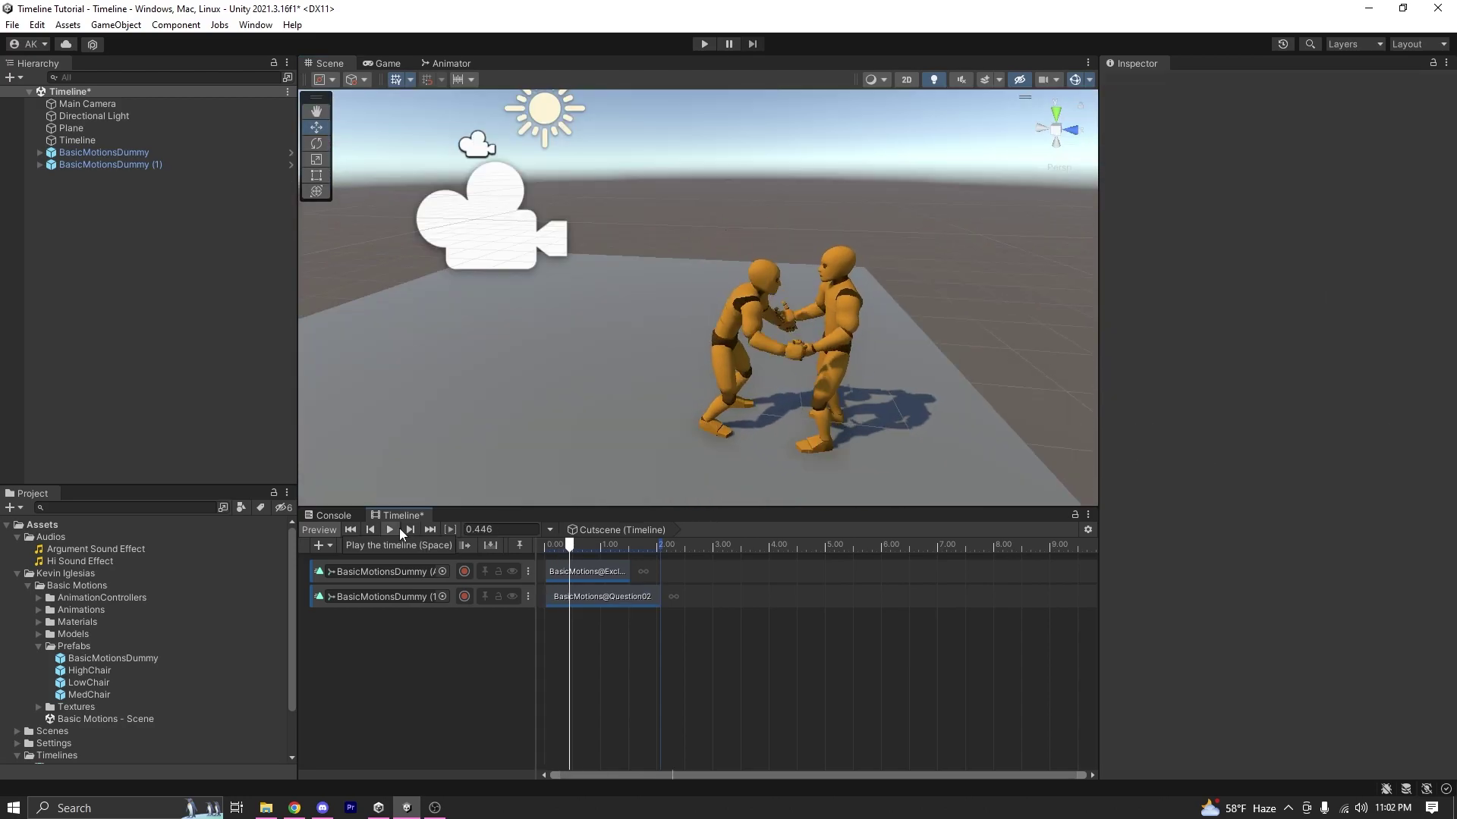
- Duplicate the second dummy, and bind the new copy to a third Animation Track in the Cutscene timeline
click(591, 597)
click(220, 164)
key(ctrl+d)
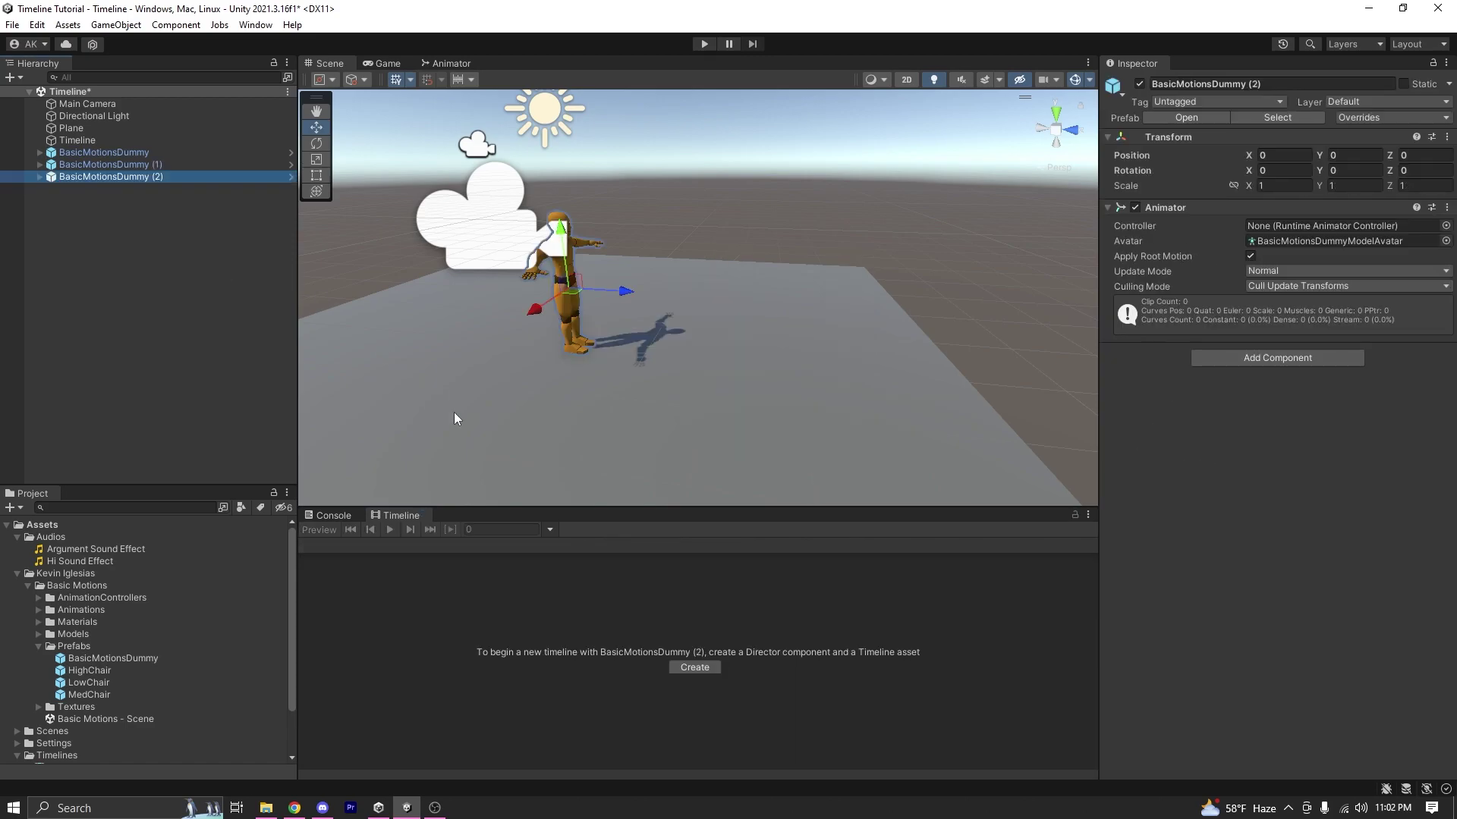
click(130, 138)
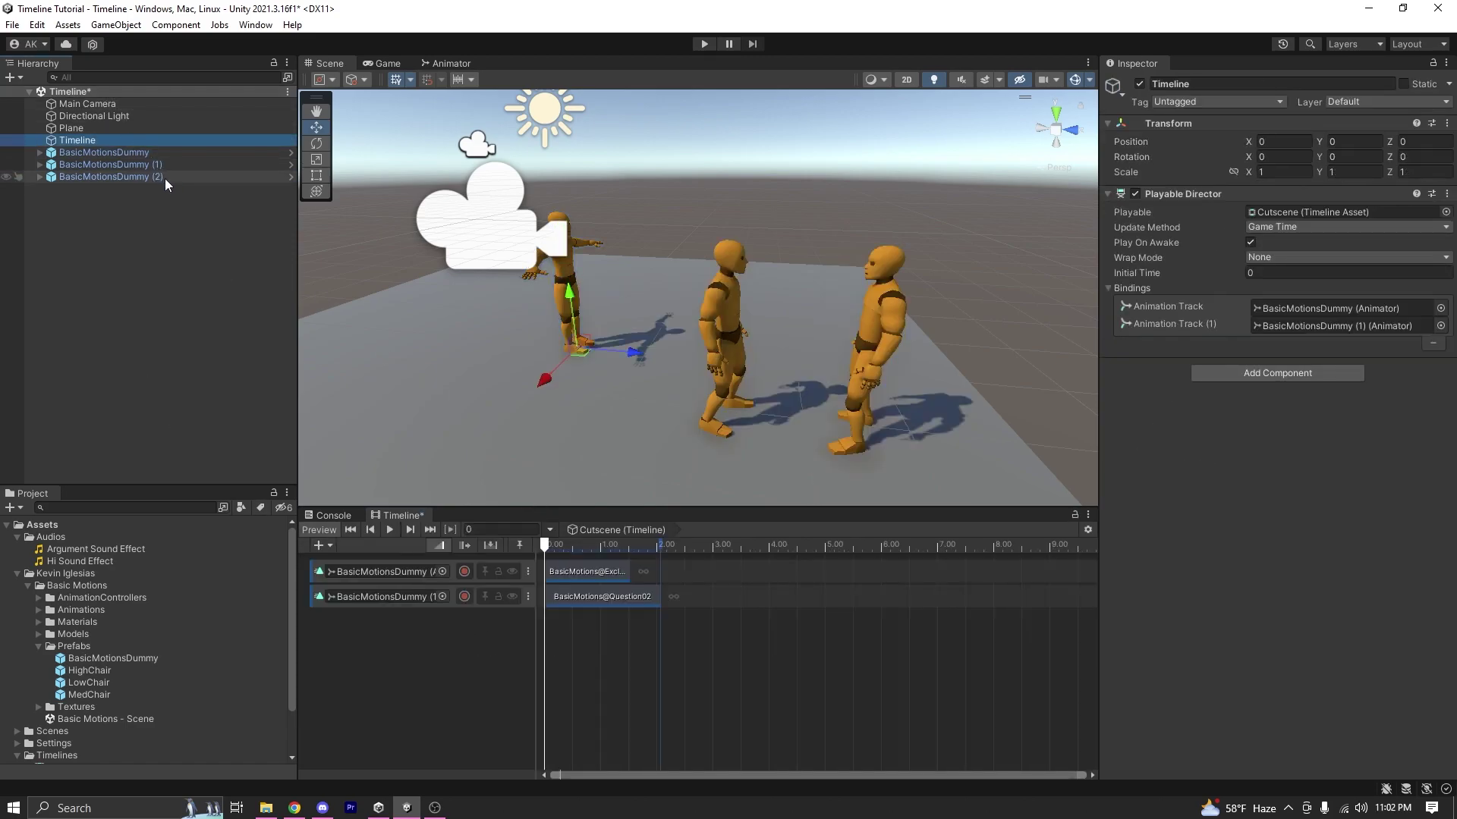
right_click(403, 689)
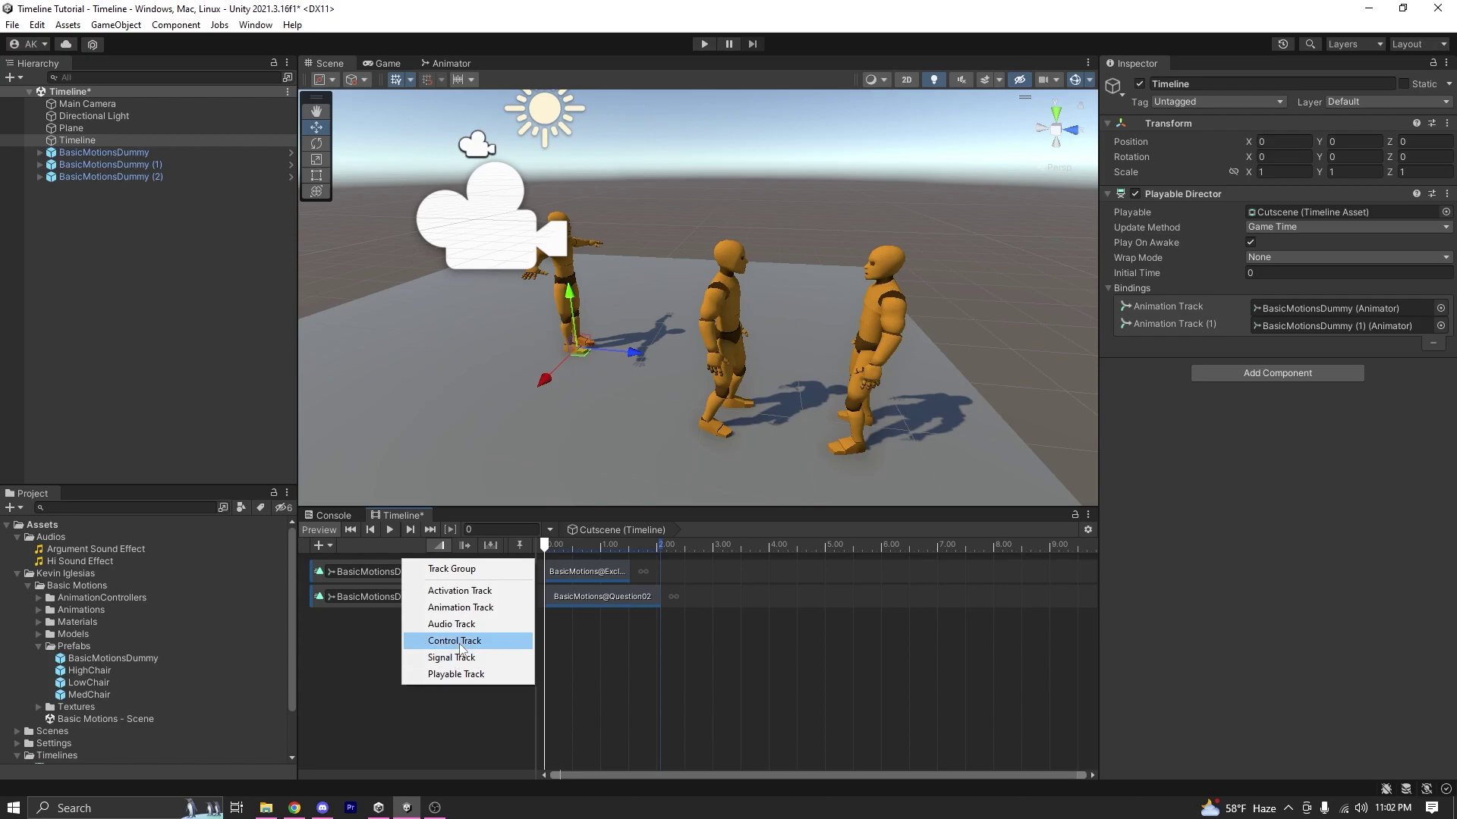
click(462, 607)
drag(138, 178, 412, 621)
- Add the BasicMotions@HandWave02 animation clip to the third dummy's track, starting at 0 seconds
right_click(565, 613)
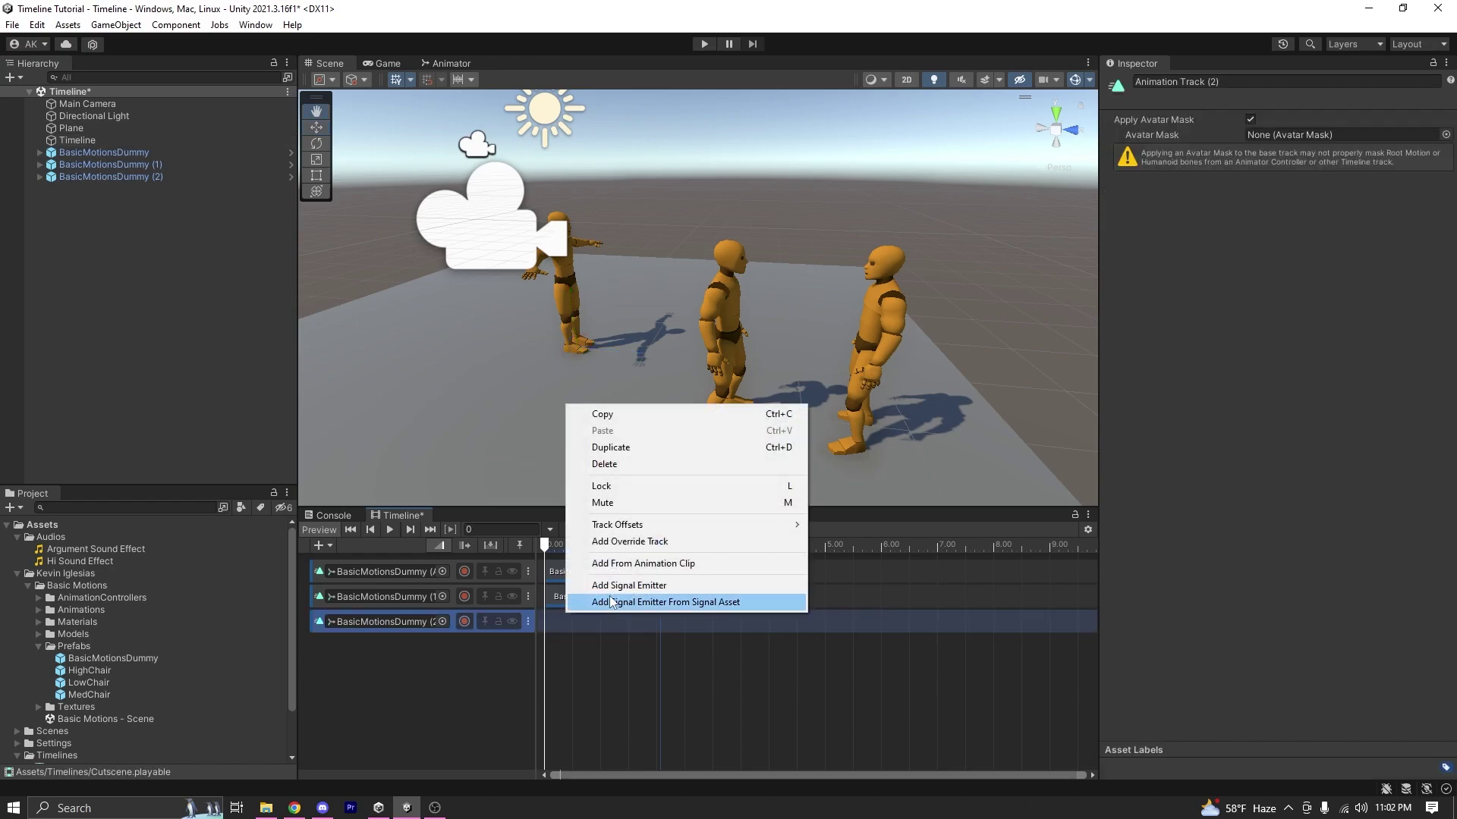
click(641, 565)
double_click(771, 559)
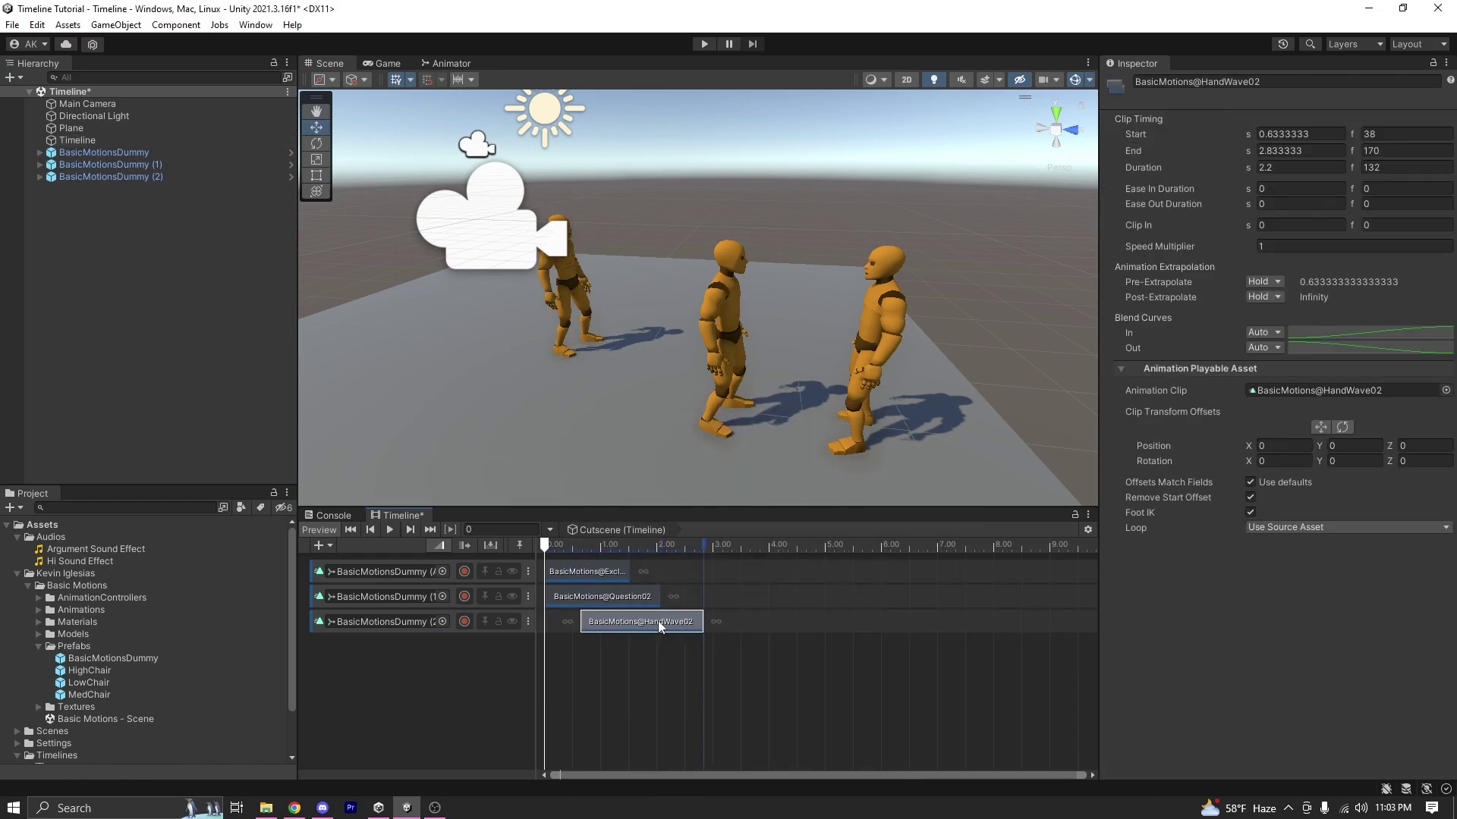
drag(660, 621, 590, 616)
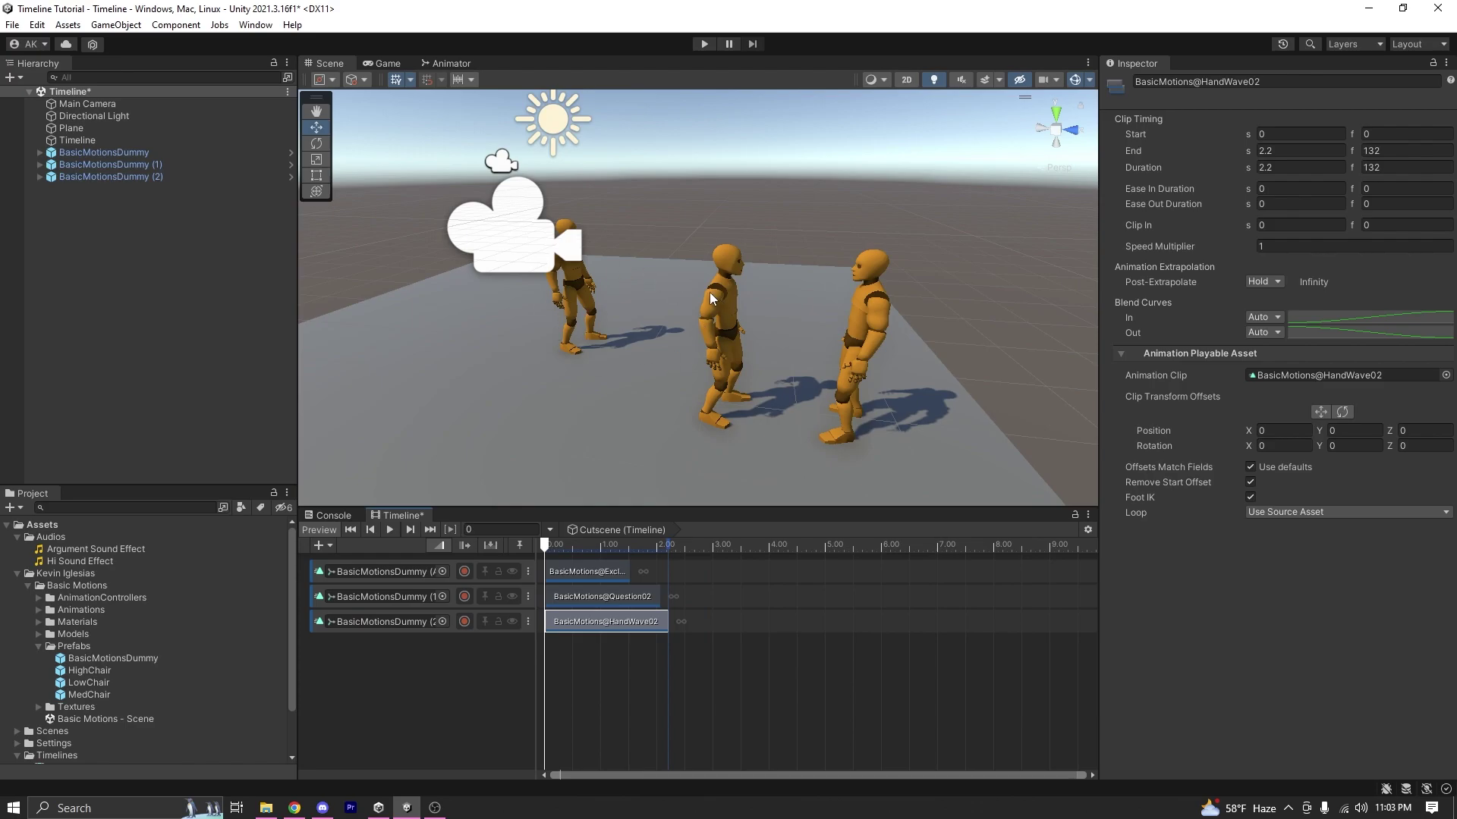
- Play the Cutscene timeline to examine the character animations in the Game view
alt+right_drag(712, 296, 618, 220)
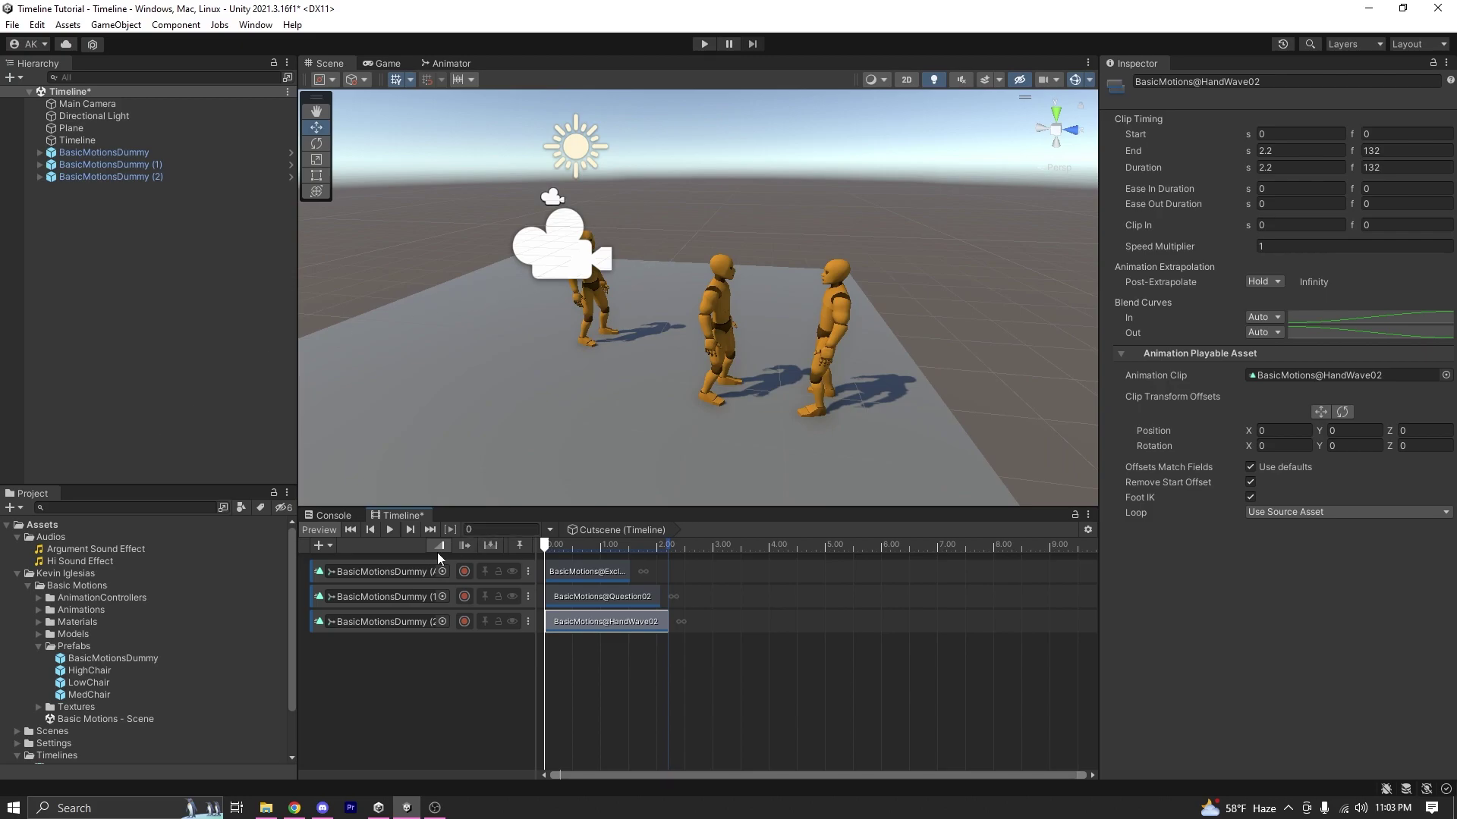
right_drag(683, 365, 732, 326)
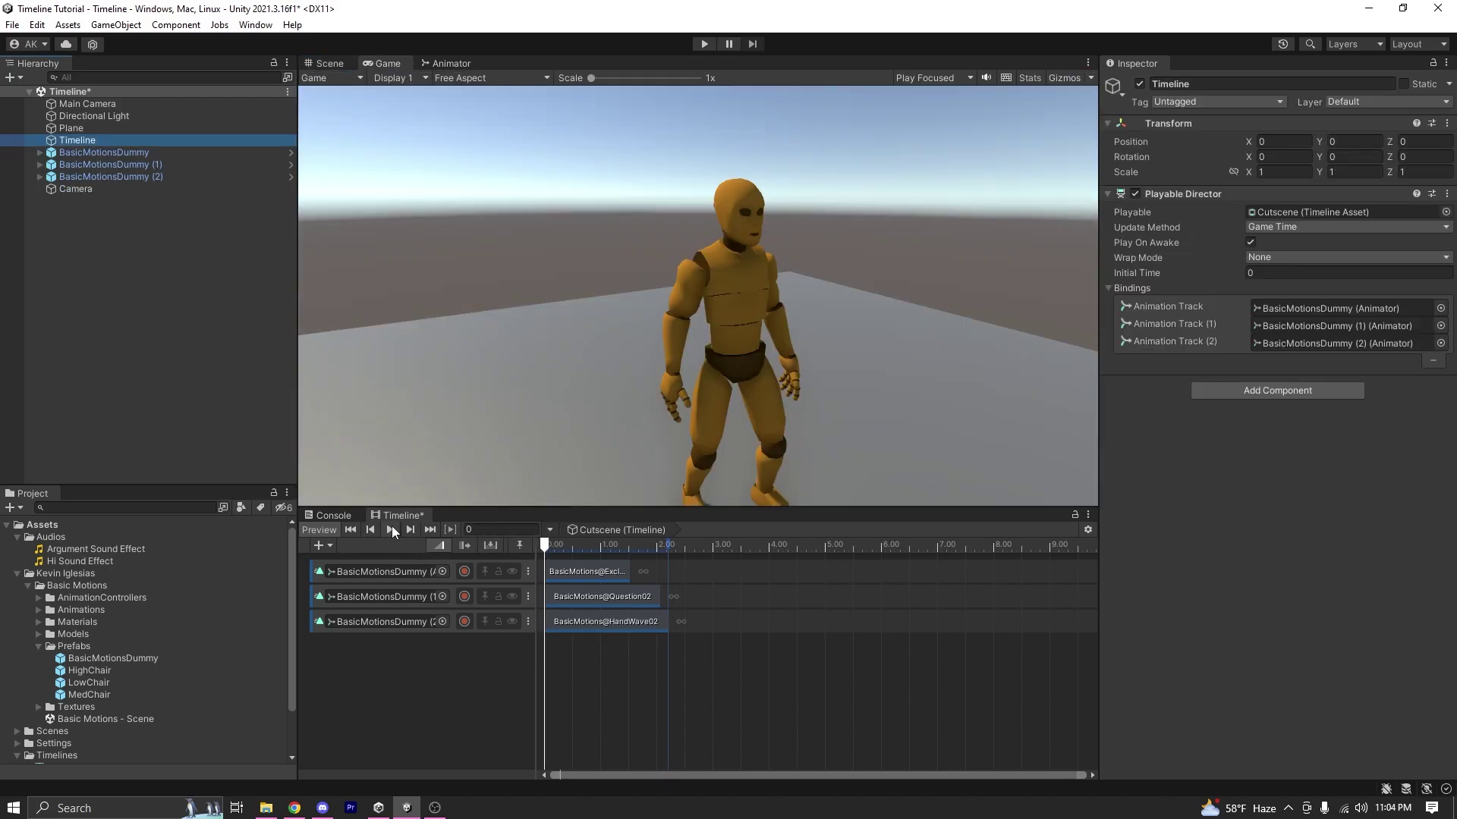
click(390, 528)
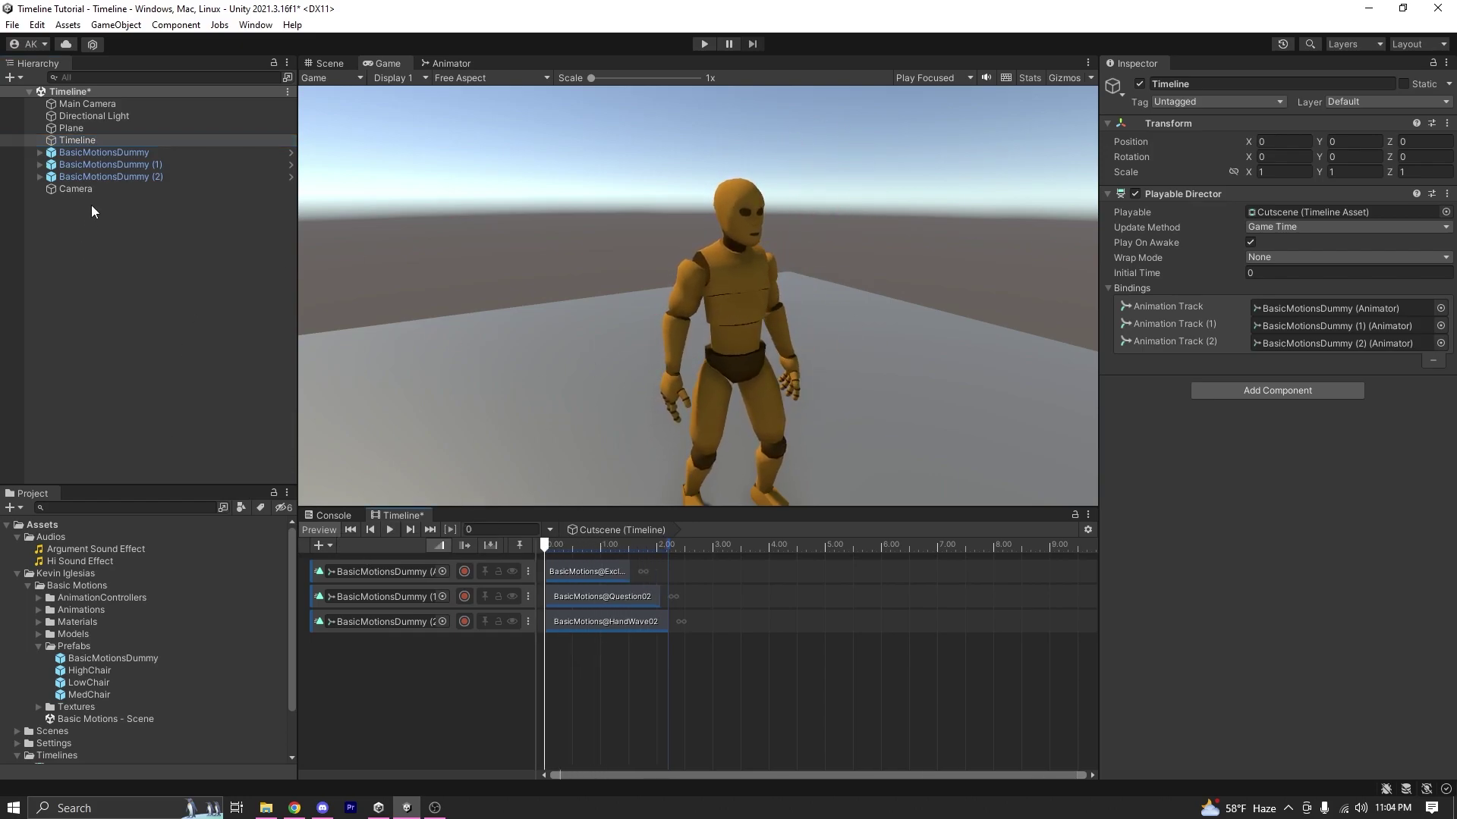
click(148, 189)
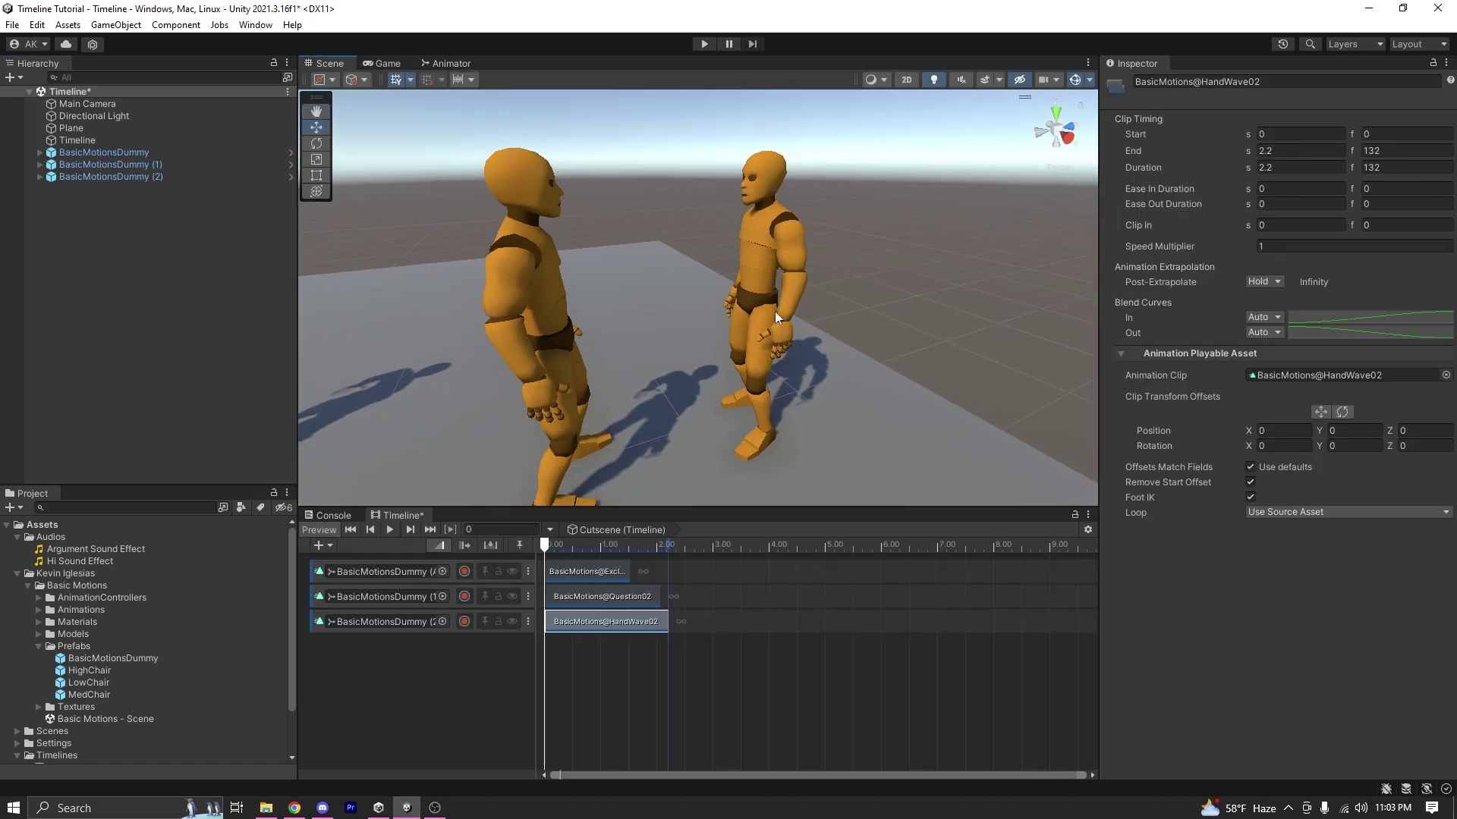
- Align the Main Camera with the scene view framing the two facing dummies, and preview the cutscene in the Game view
double_click(126, 105)
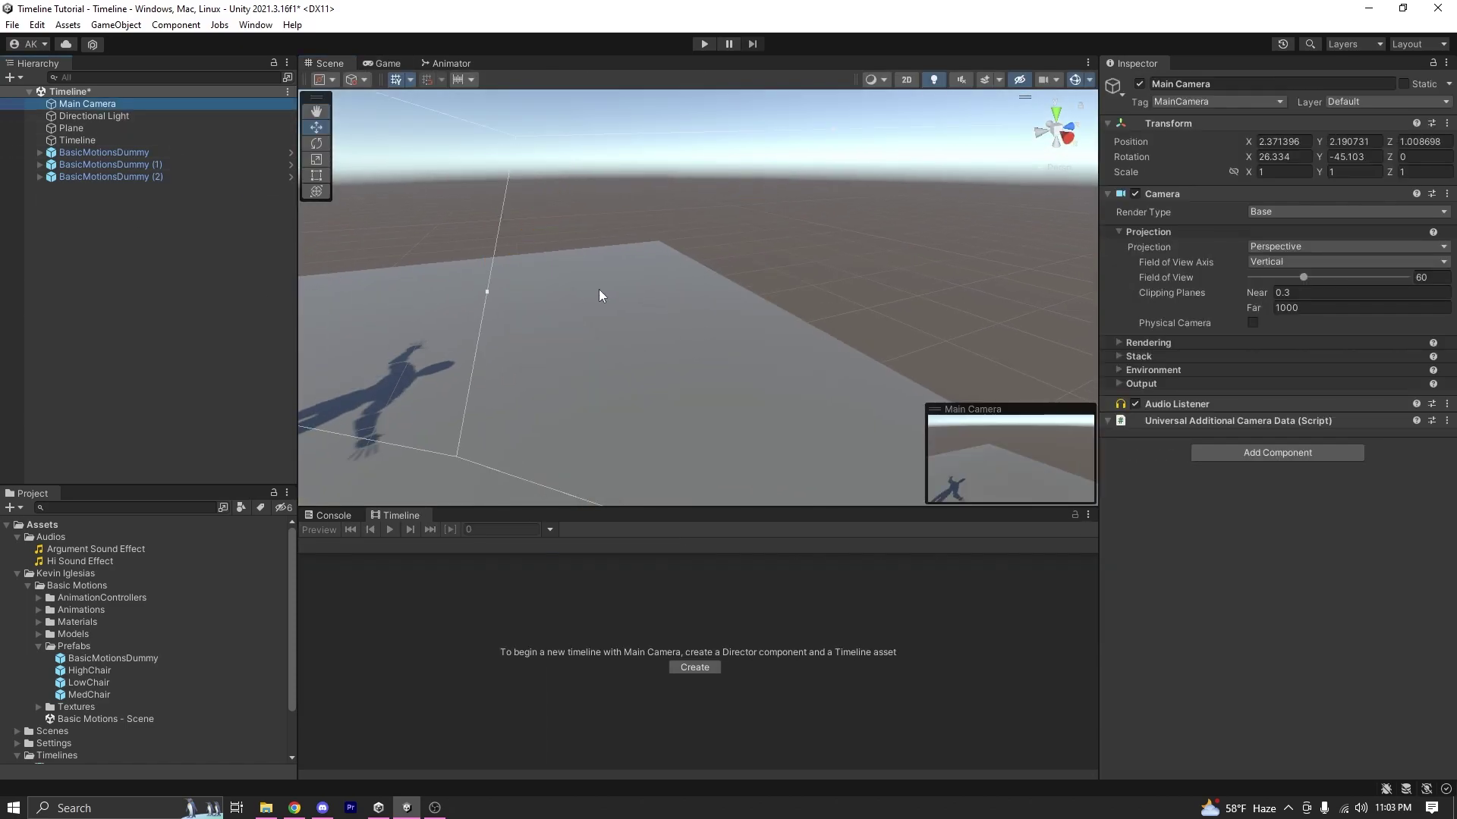
key(ctrl+shift+f)
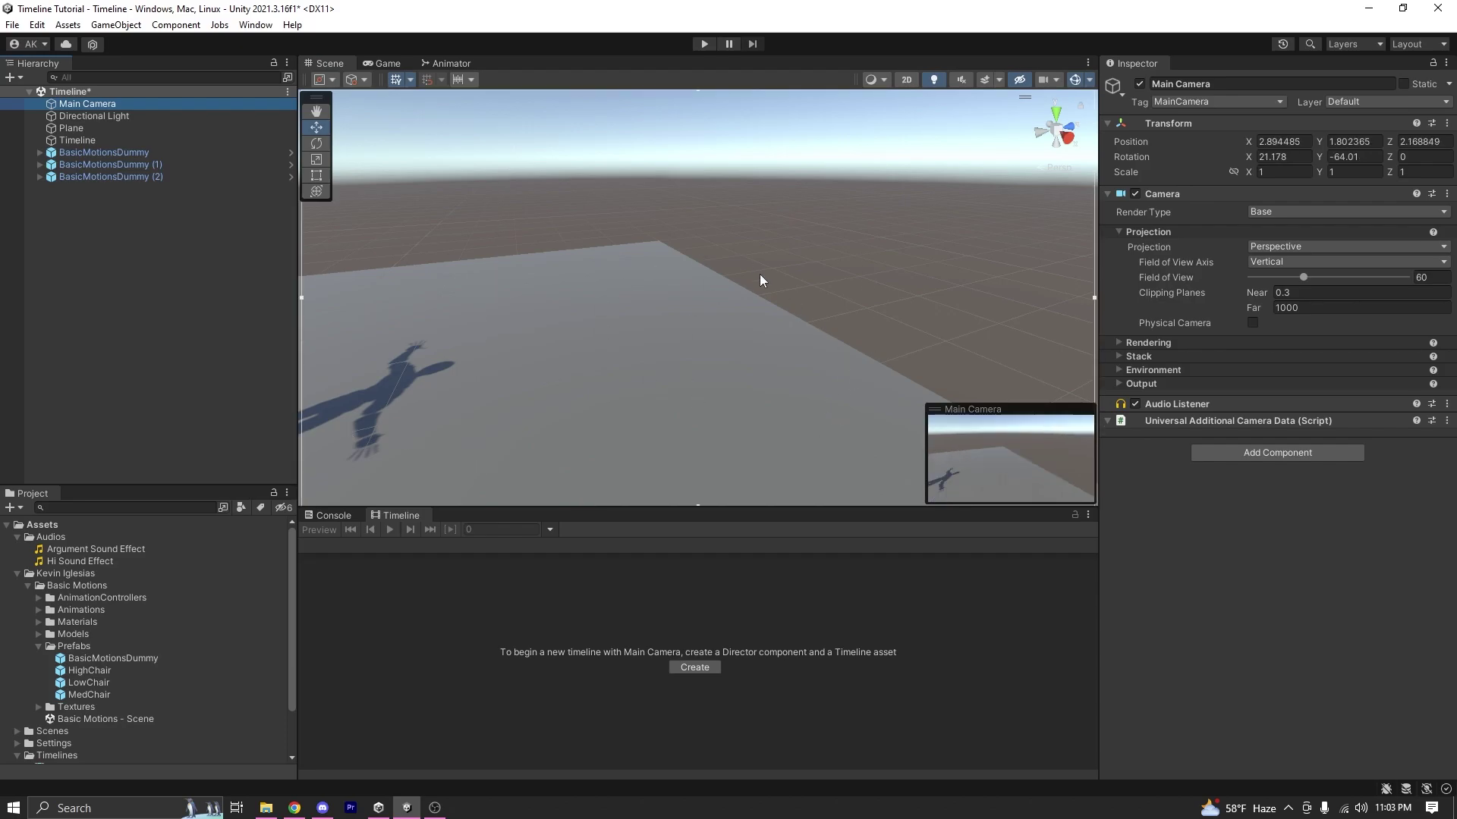
click(179, 140)
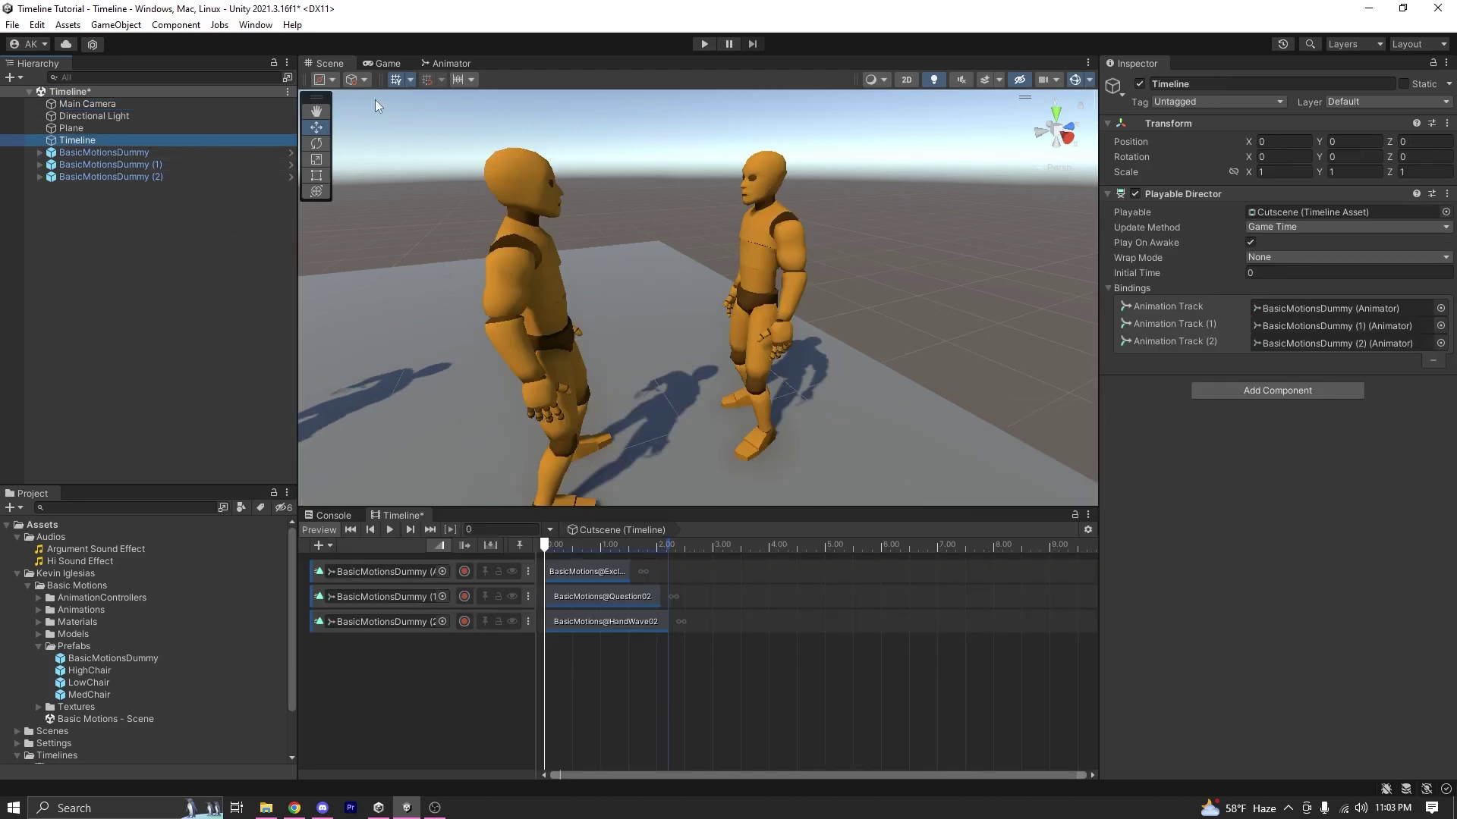
click(400, 64)
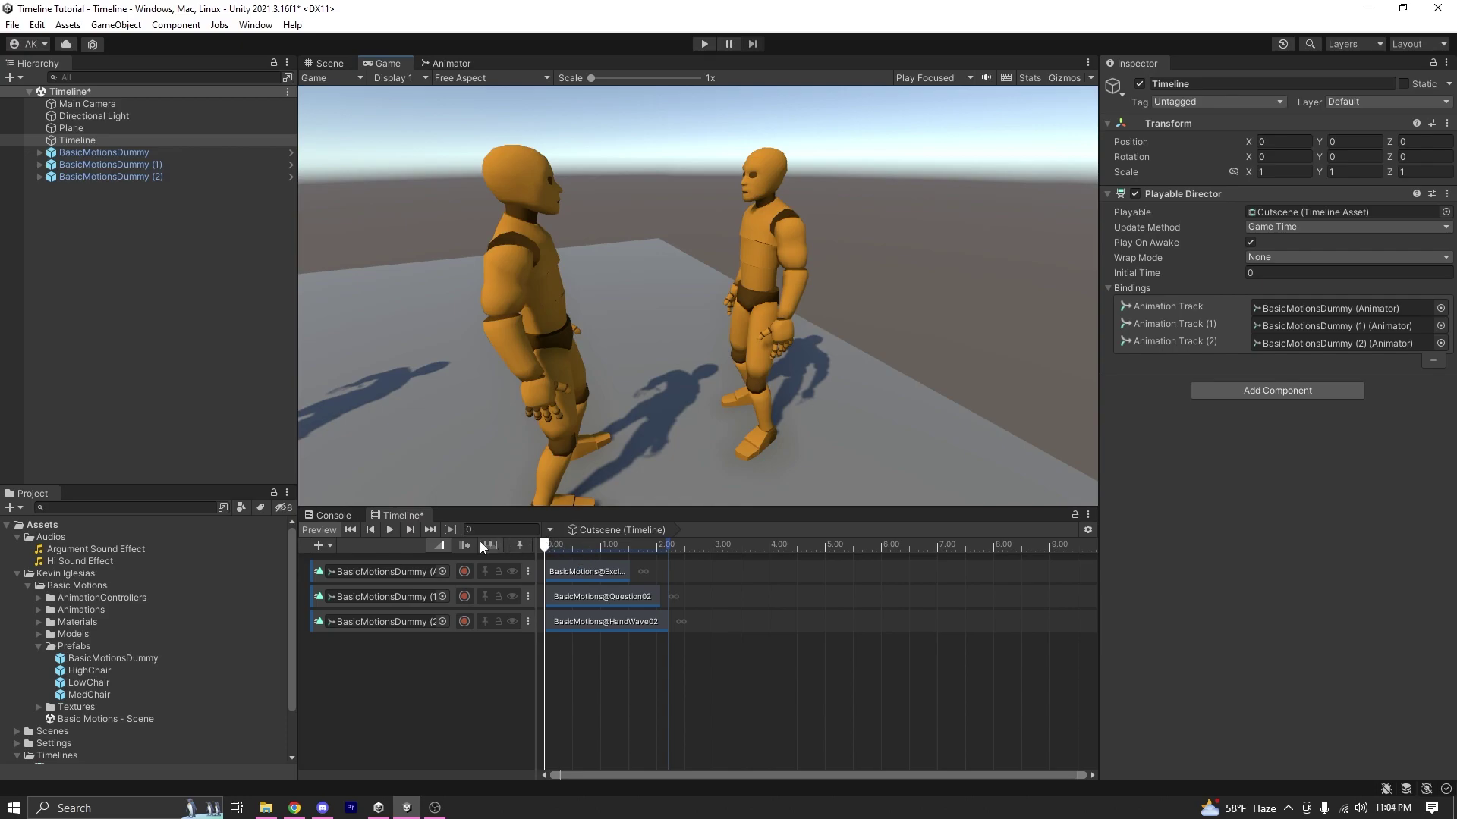
click(399, 529)
- Add a new Camera object to the scene
click(149, 252)
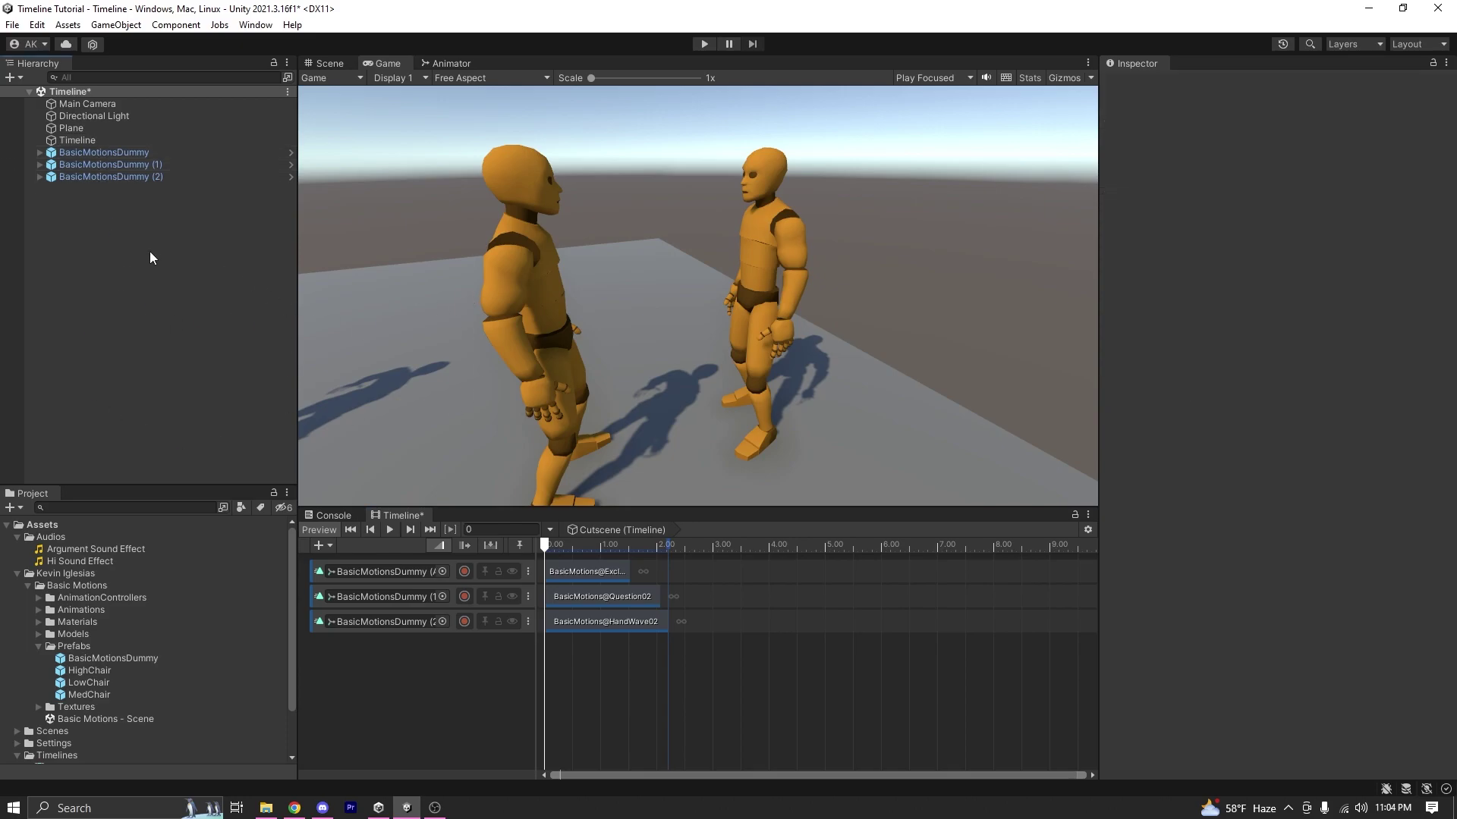
right_click(148, 249)
click(207, 595)
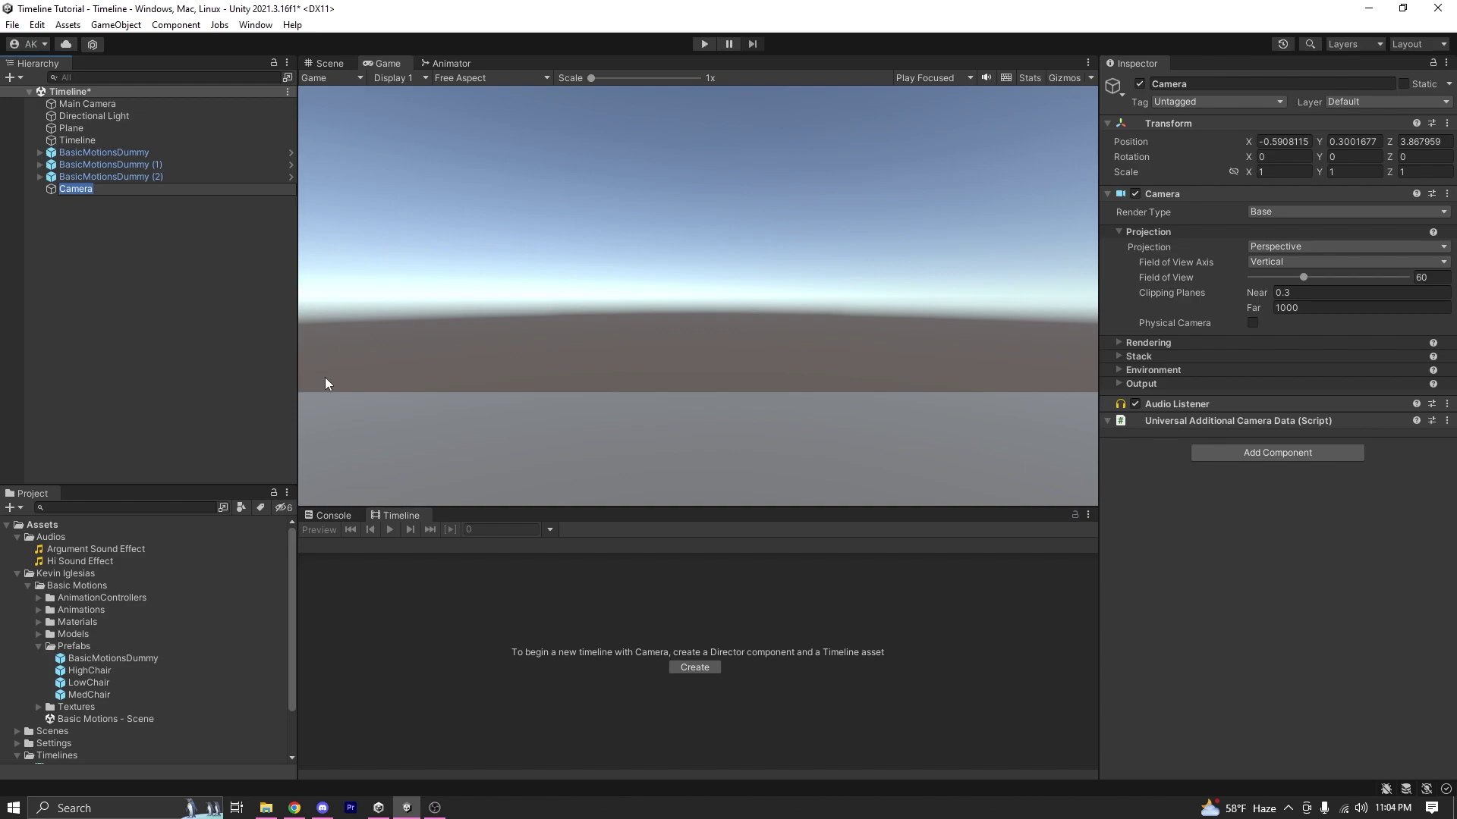
- Align the new Camera with a scene view framing the third dummy, and check the shot in the Game view
key(Return)
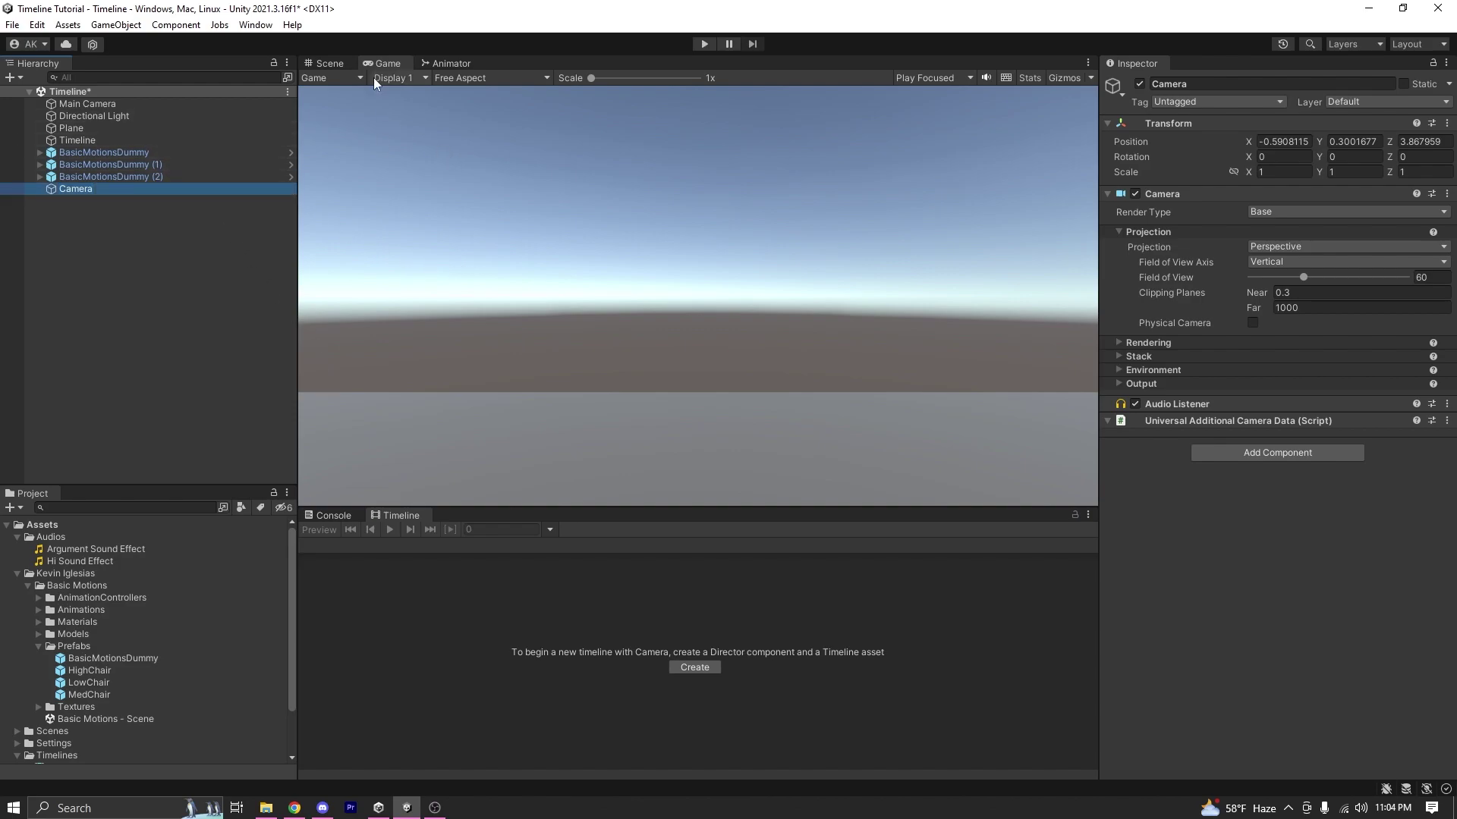
click(329, 63)
right_drag(486, 228, 845, 232)
click(845, 232)
click(198, 189)
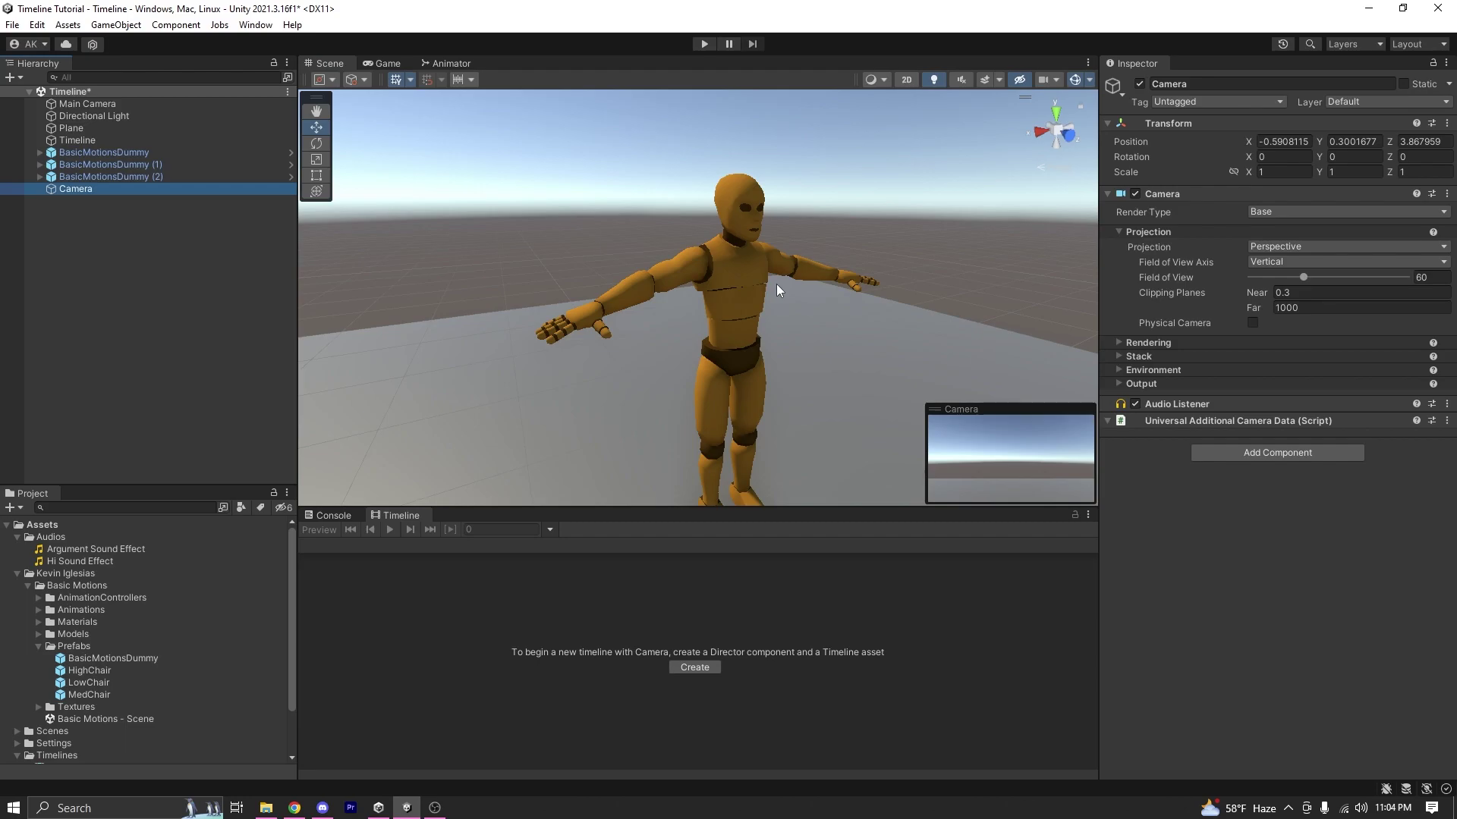
key(ctrl+shift+f)
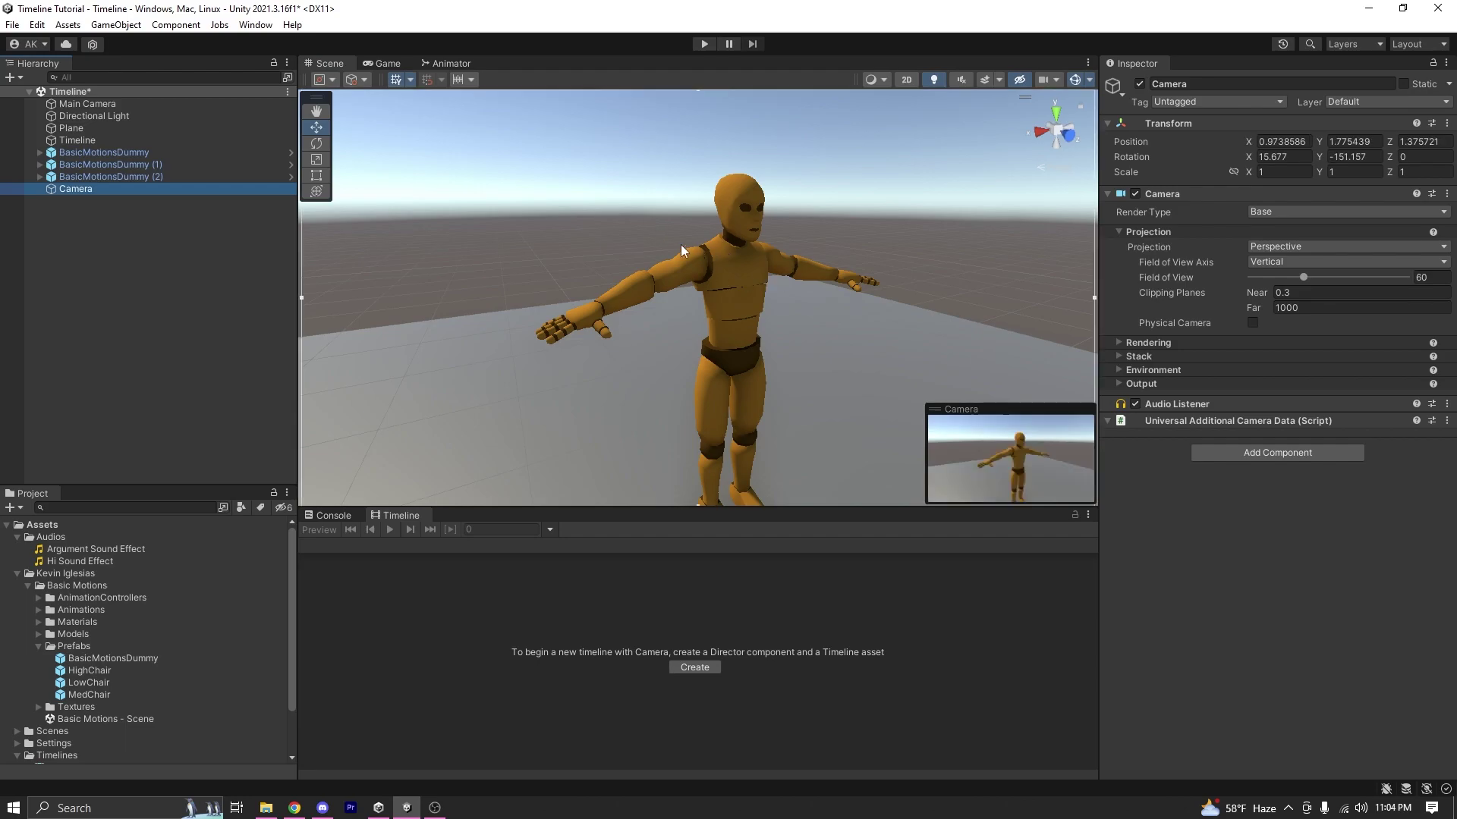
click(374, 65)
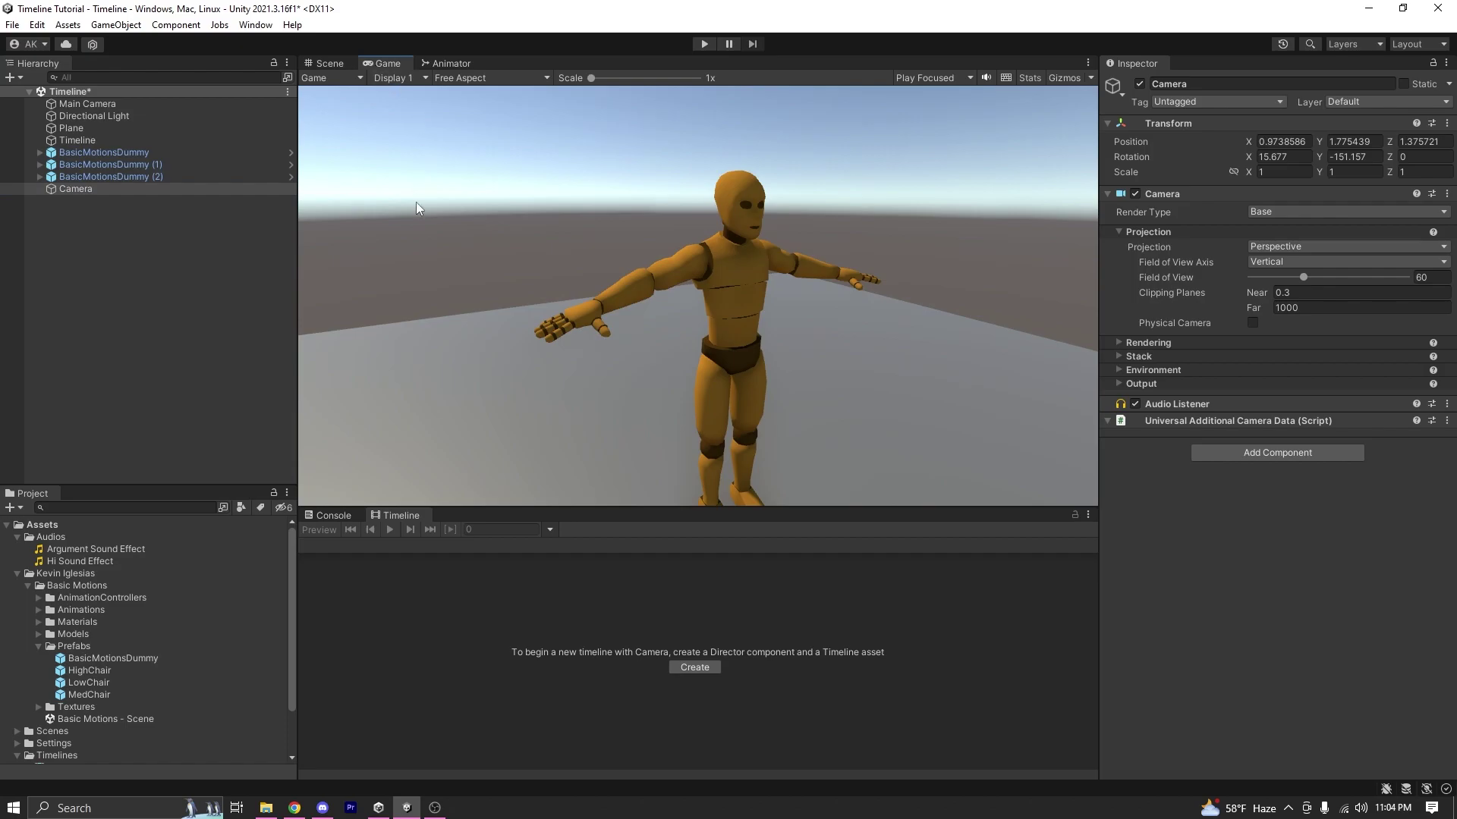
- Deactivate the new Camera object in the scene
click(108, 139)
click(390, 530)
key(ctrl+z)
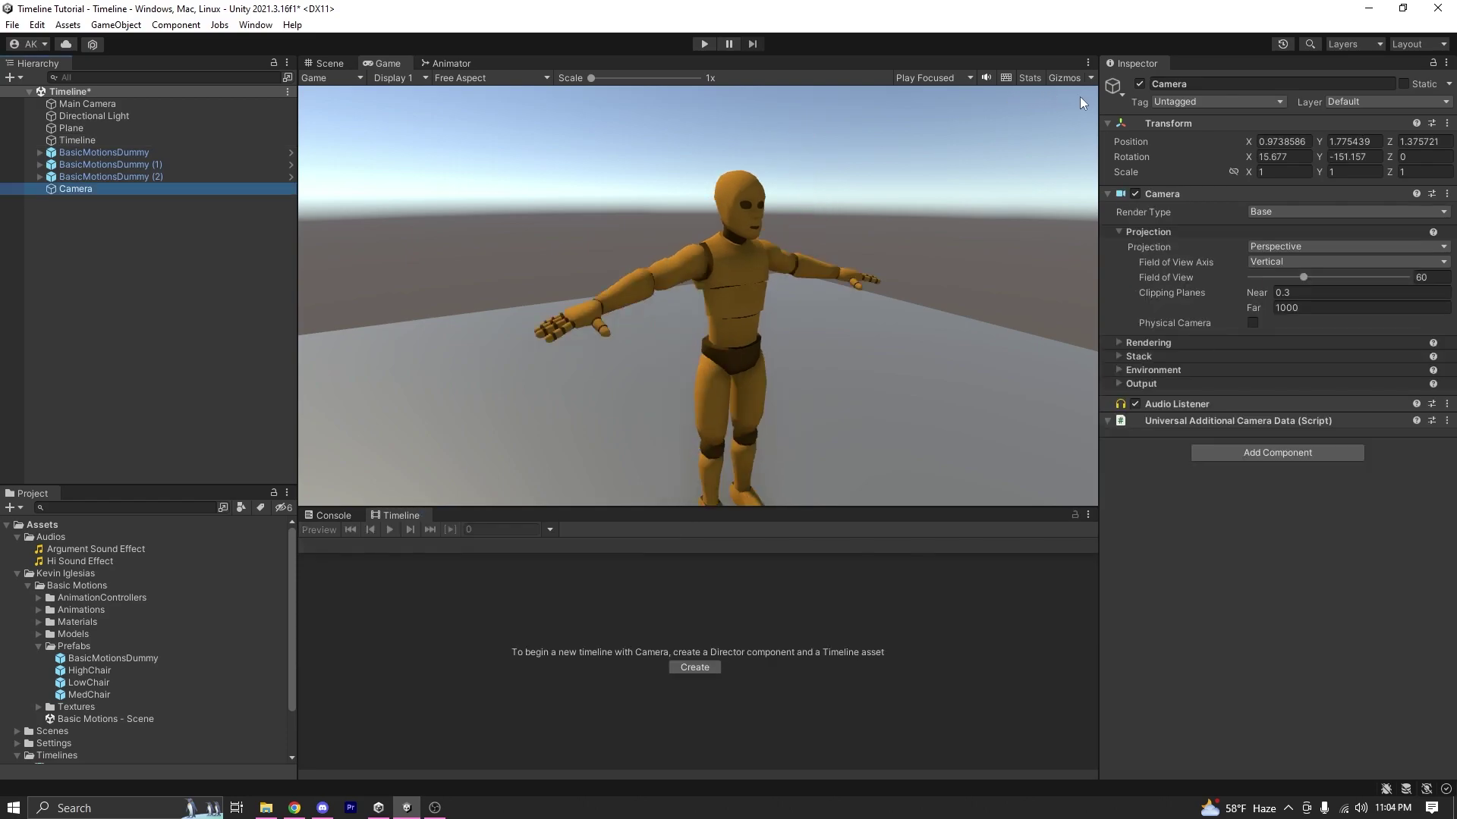
click(1137, 86)
- Add an Activation Track to the Cutscene timeline and assign Main Camera to it
click(130, 138)
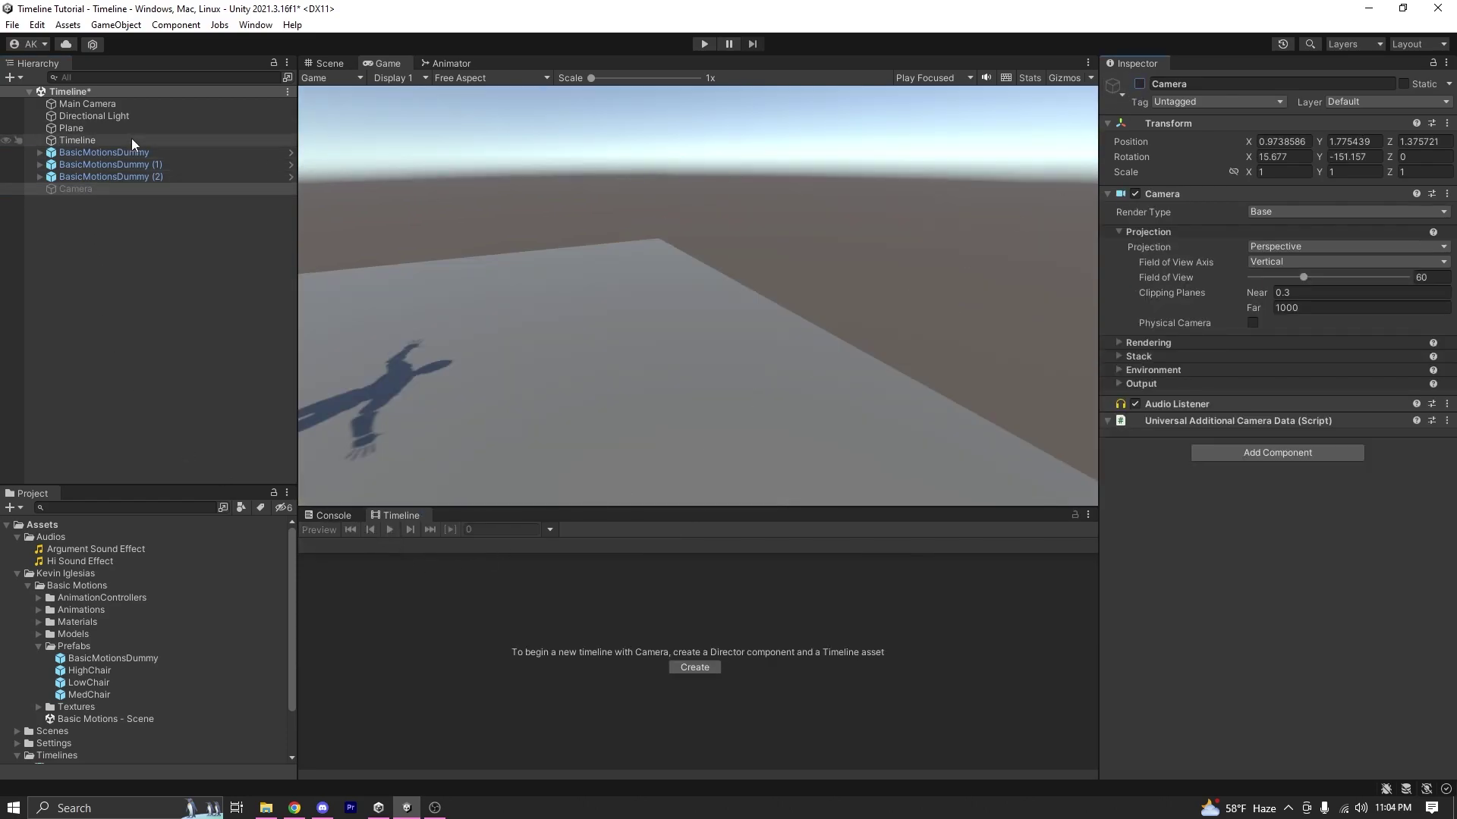
right_click(380, 670)
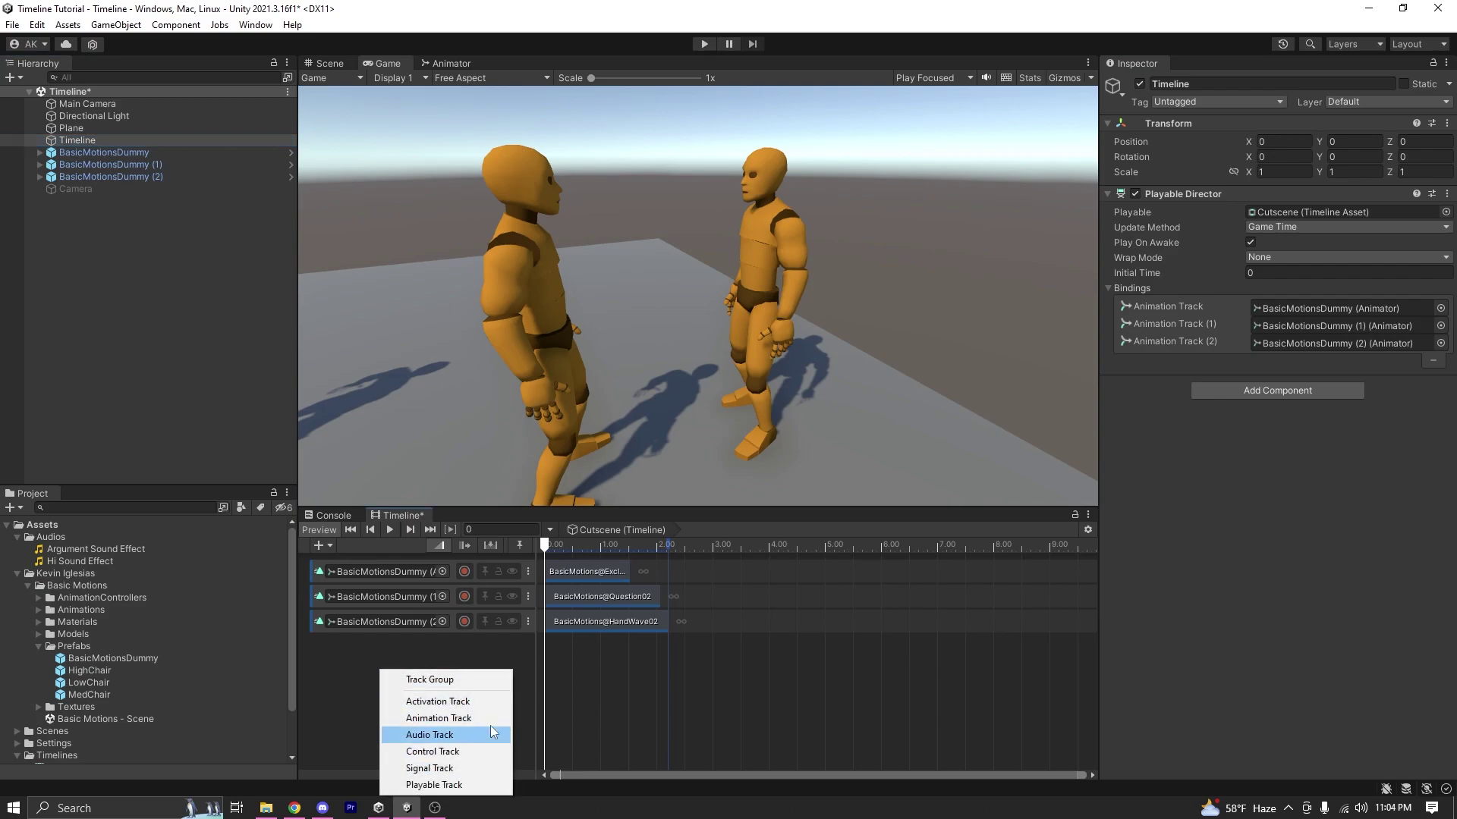
click(483, 703)
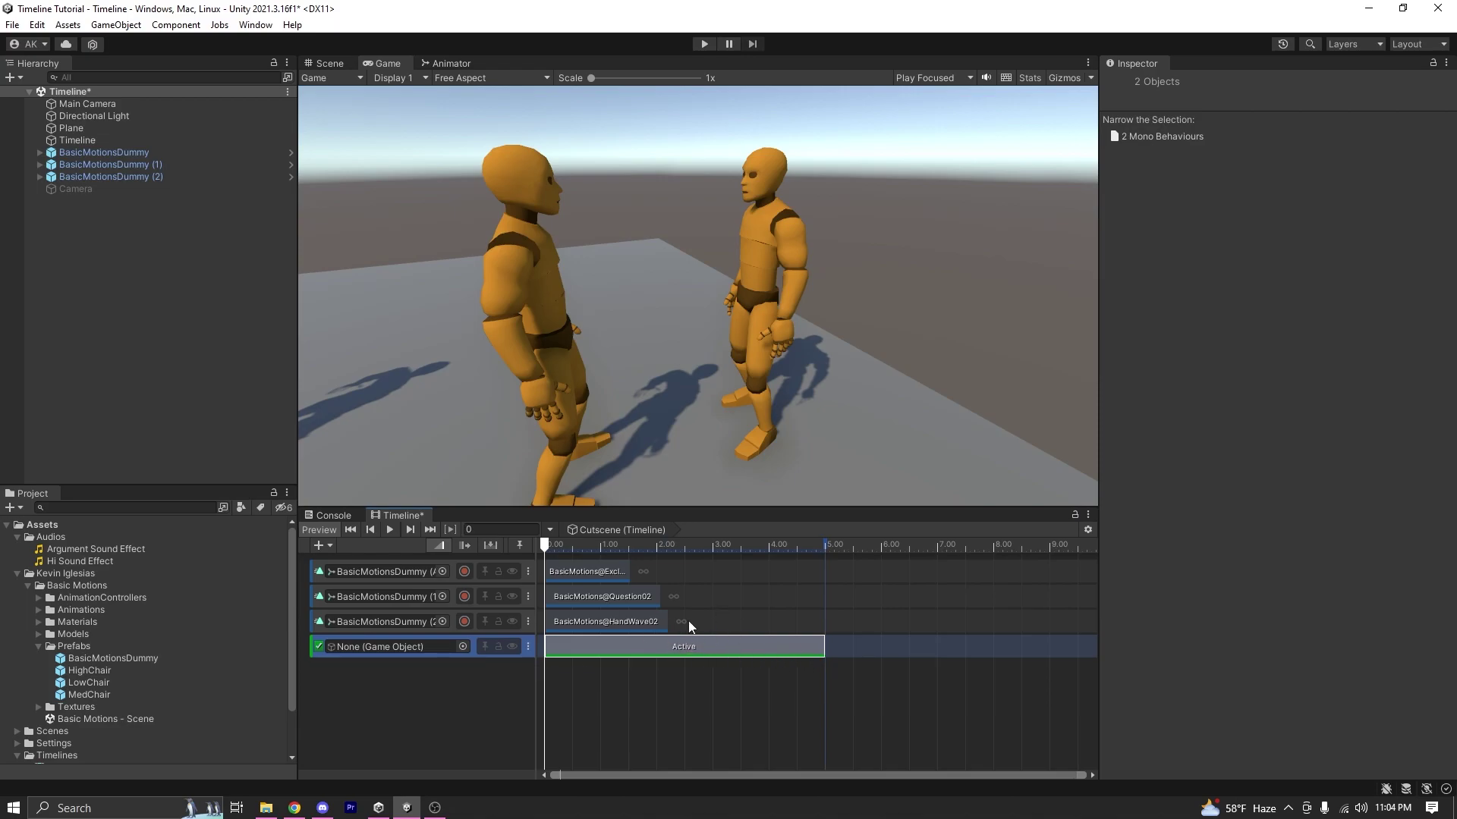
click(82, 103)
drag(90, 139, 387, 646)
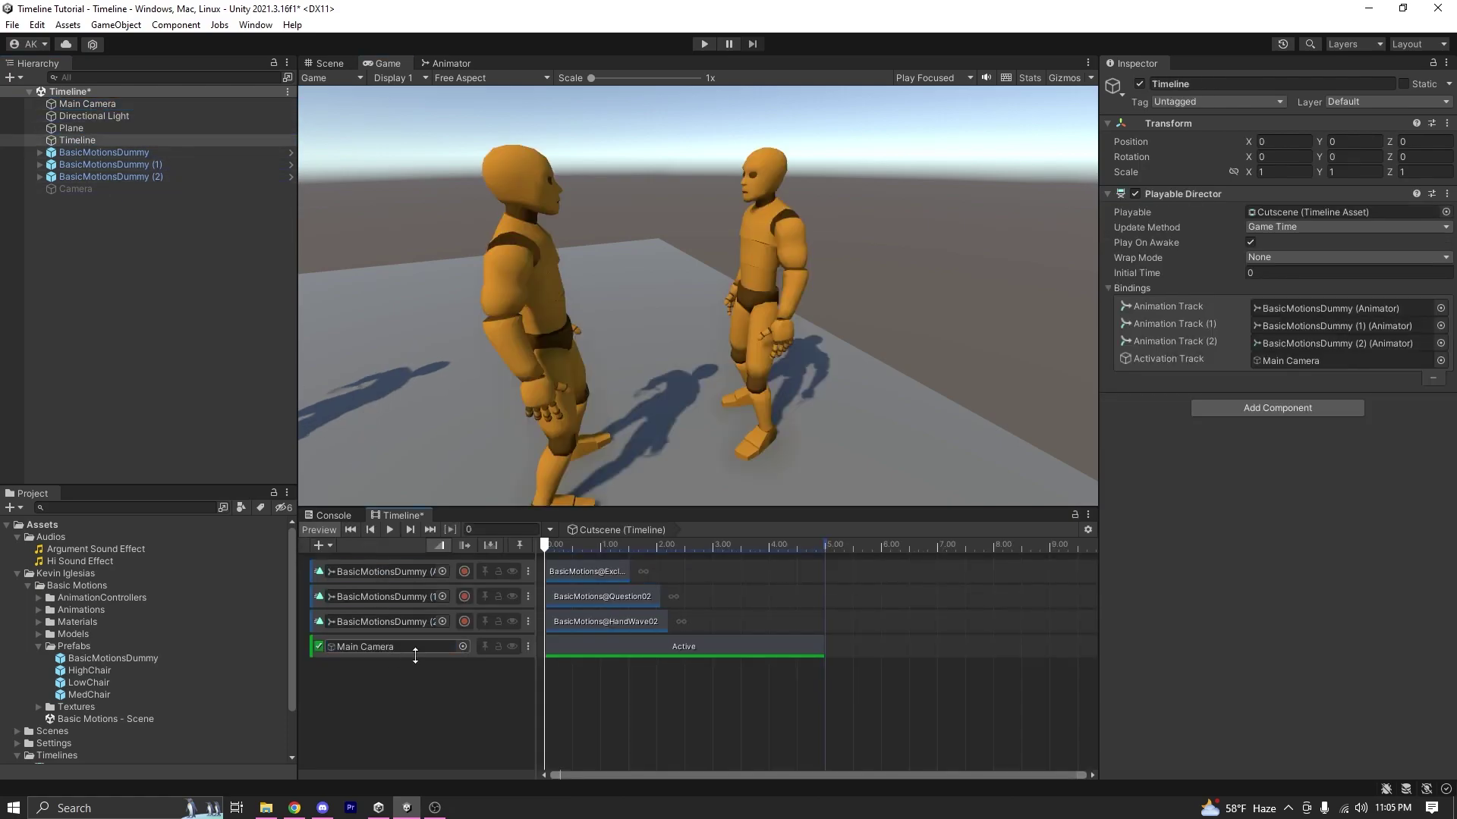
- Add another Activation Track and assign the second Camera object to it
right_click(380, 687)
click(439, 593)
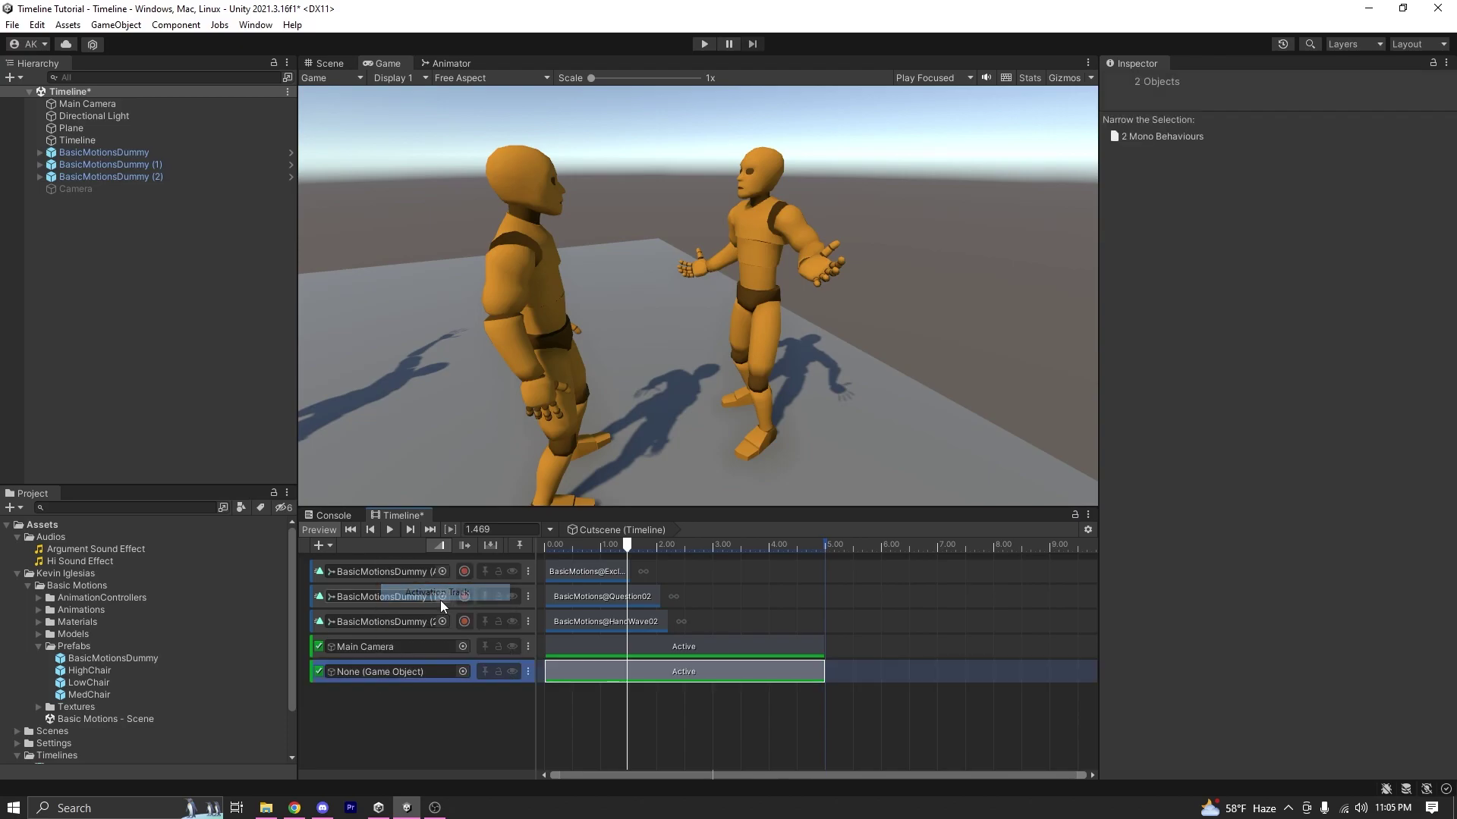
drag(75, 187, 412, 667)
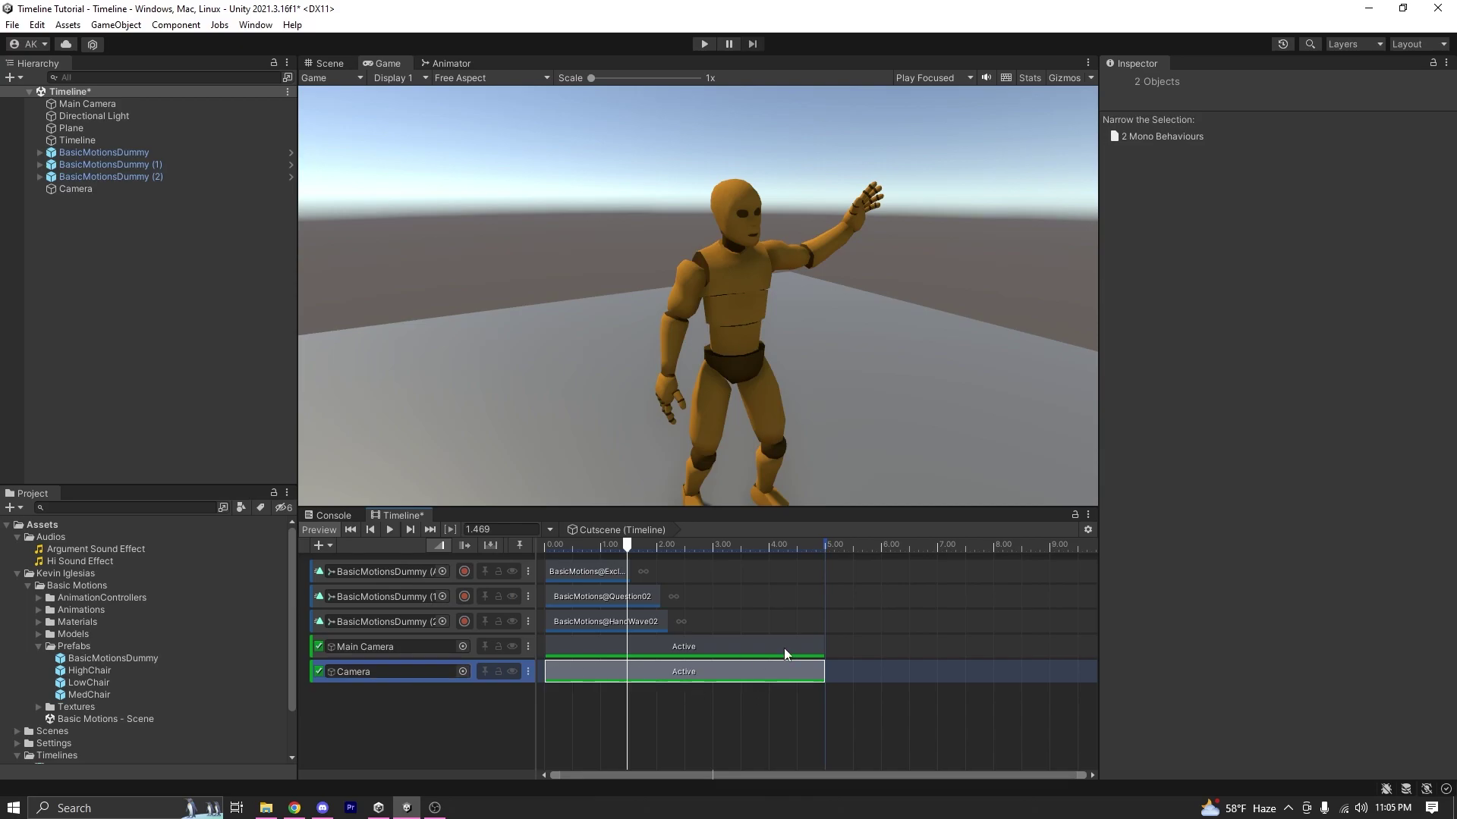
- Cut from Main Camera to Camera at about 0.8 seconds, ending the Camera clip with the HandWave02 clip, and preview the cutscene
drag(822, 647, 588, 654)
drag(683, 670, 725, 674)
drag(868, 670, 668, 660)
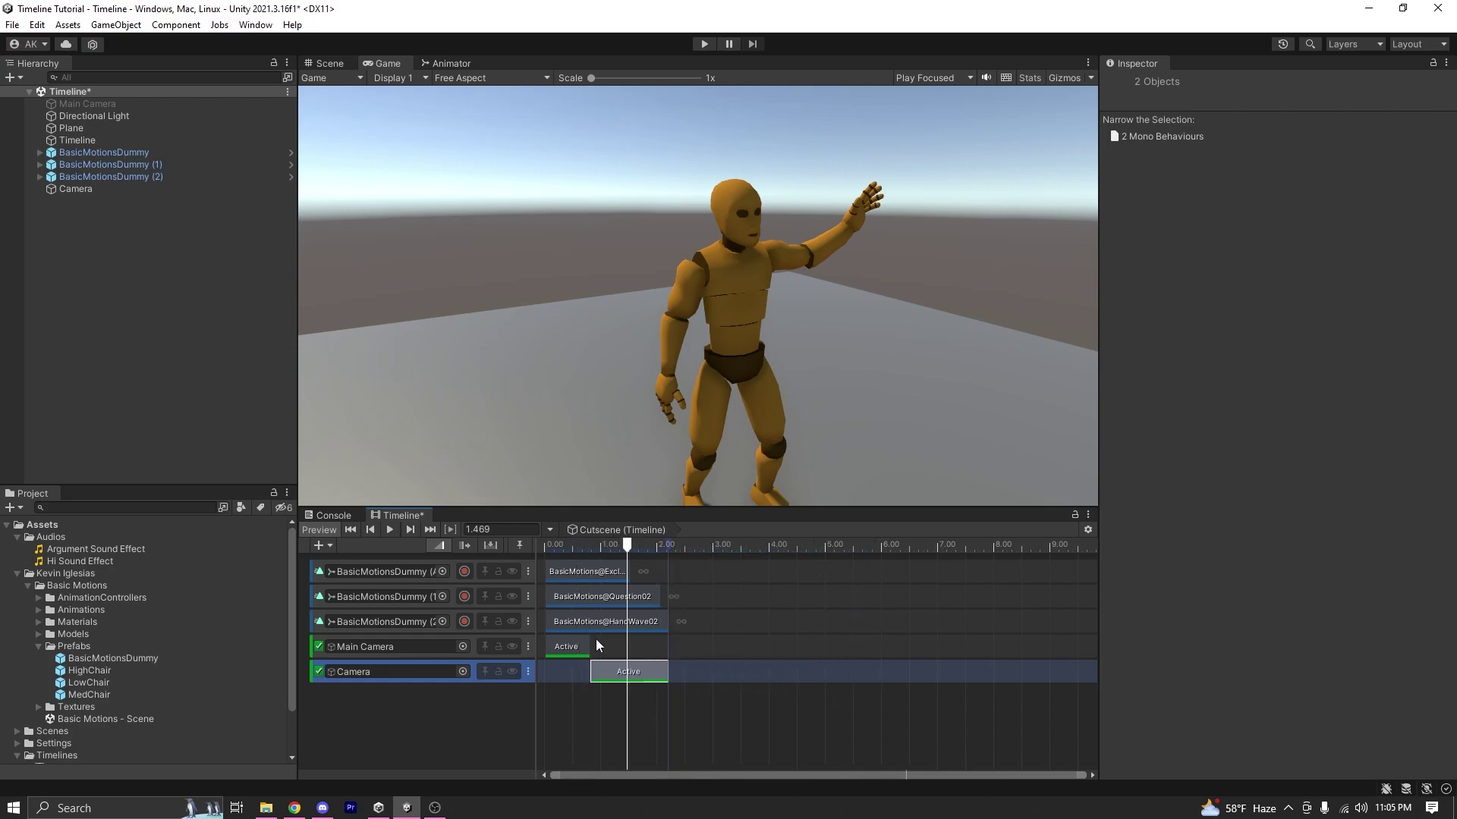
drag(584, 546, 508, 546)
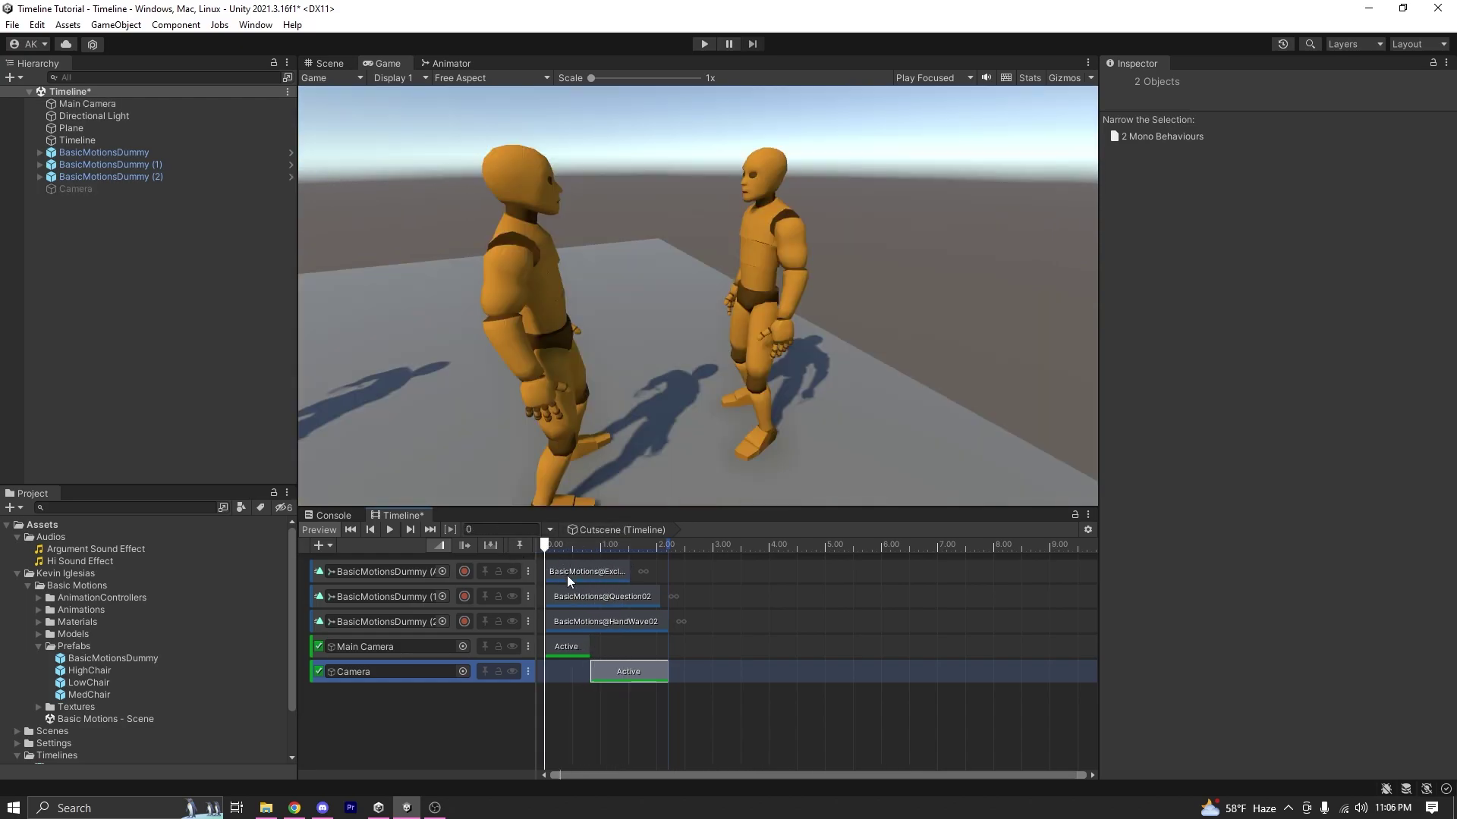
key(space)
- Add a Track Group named Animations and place it above all the other tracks
right_click(388, 721)
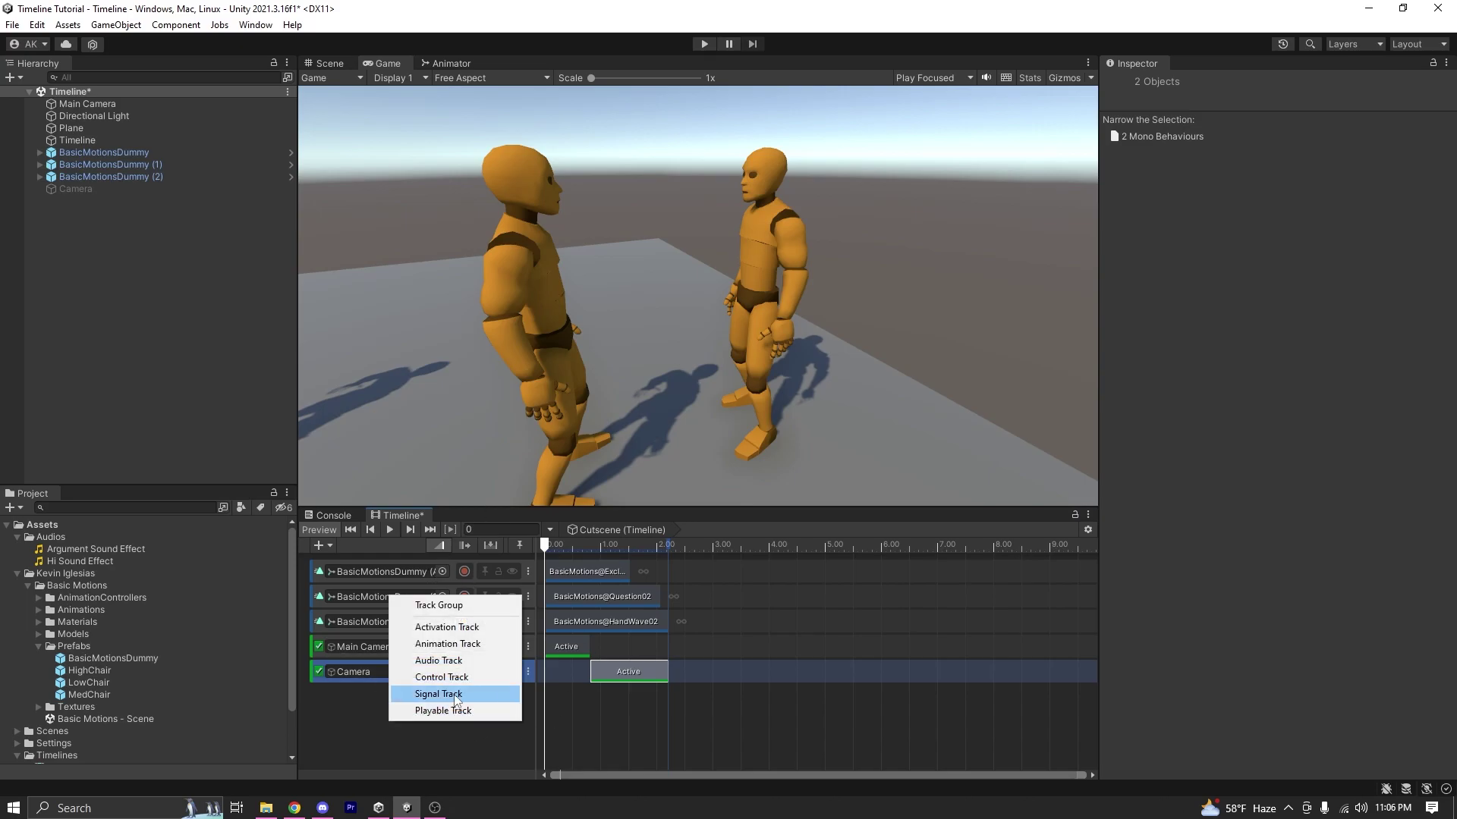
click(440, 606)
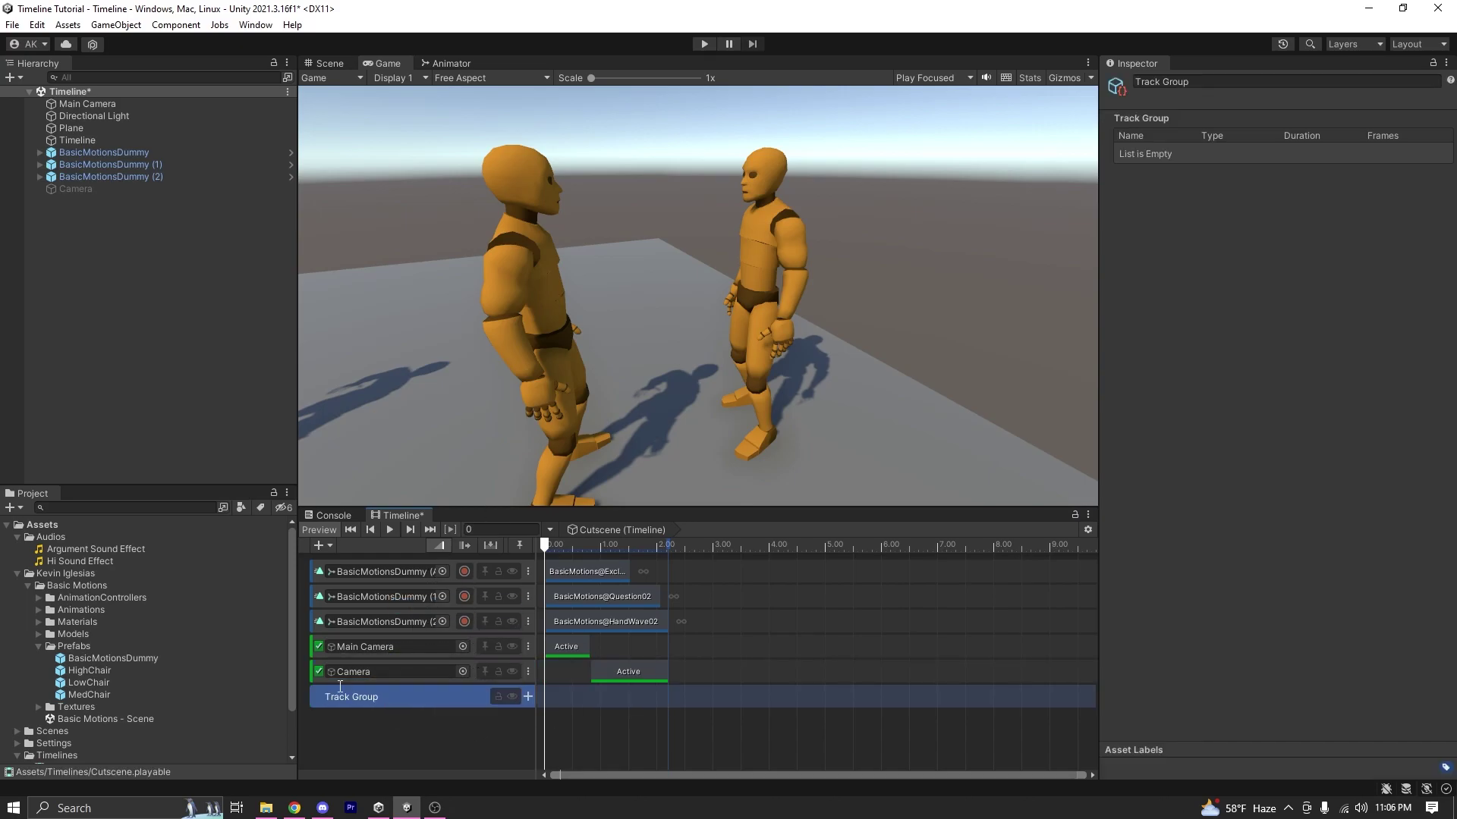
double_click(370, 695)
text(Animations)
key(Return)
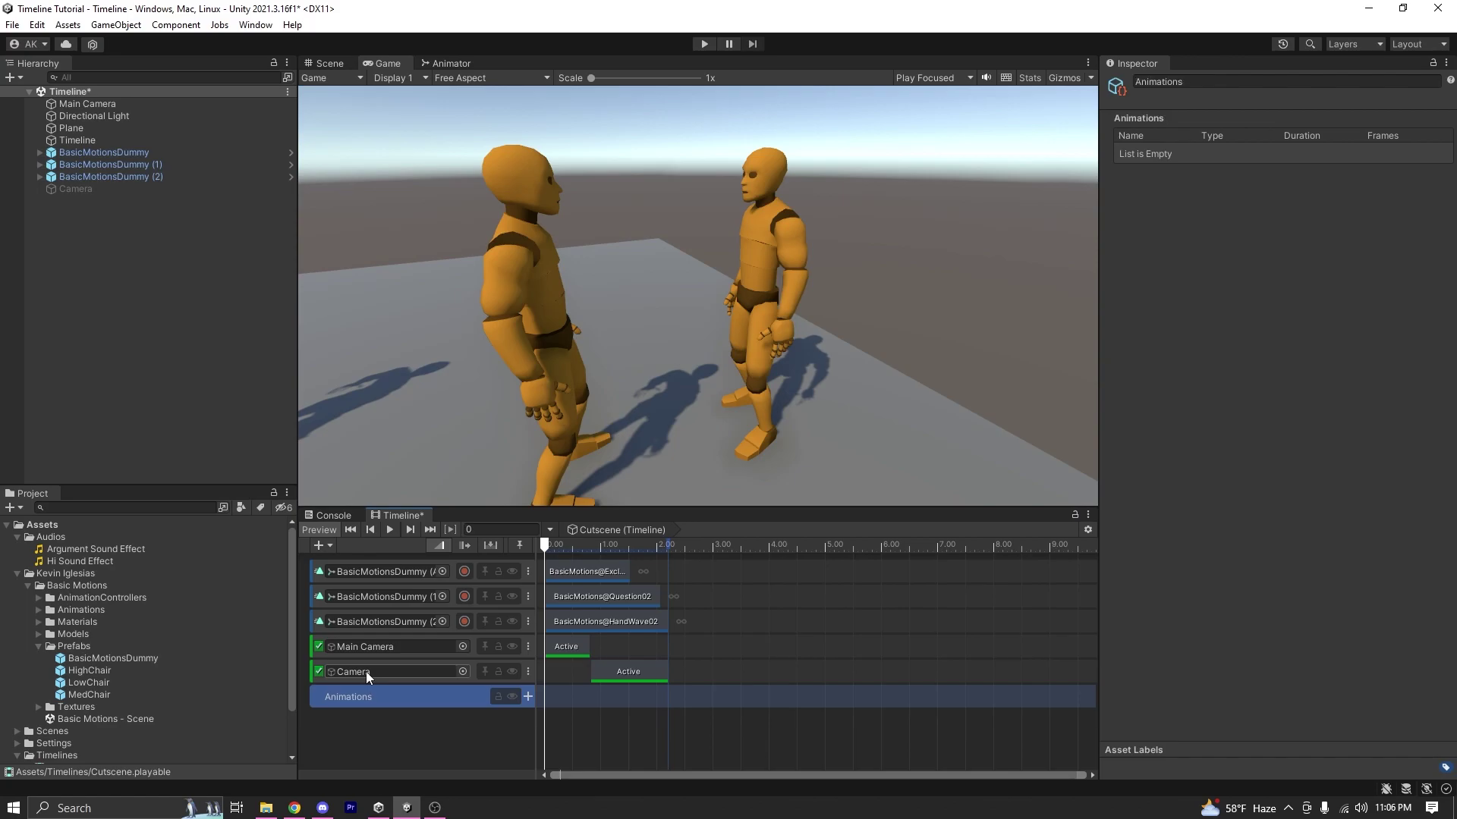
drag(374, 699, 396, 572)
- Move the three dummy animation tracks into the Animations group and collapse the group
click(402, 646)
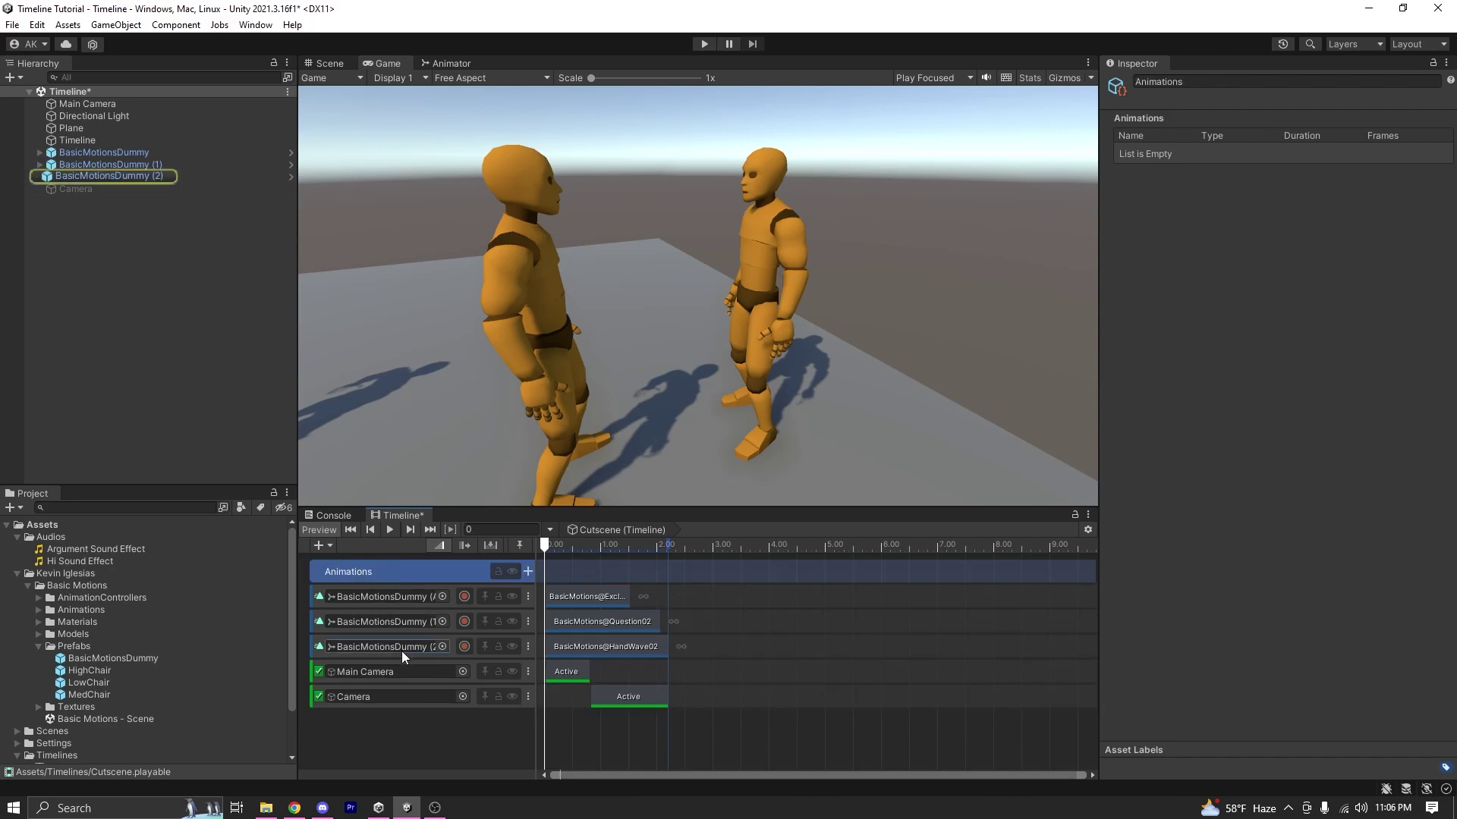
click(318, 649)
shift+click(324, 599)
drag(325, 601, 364, 594)
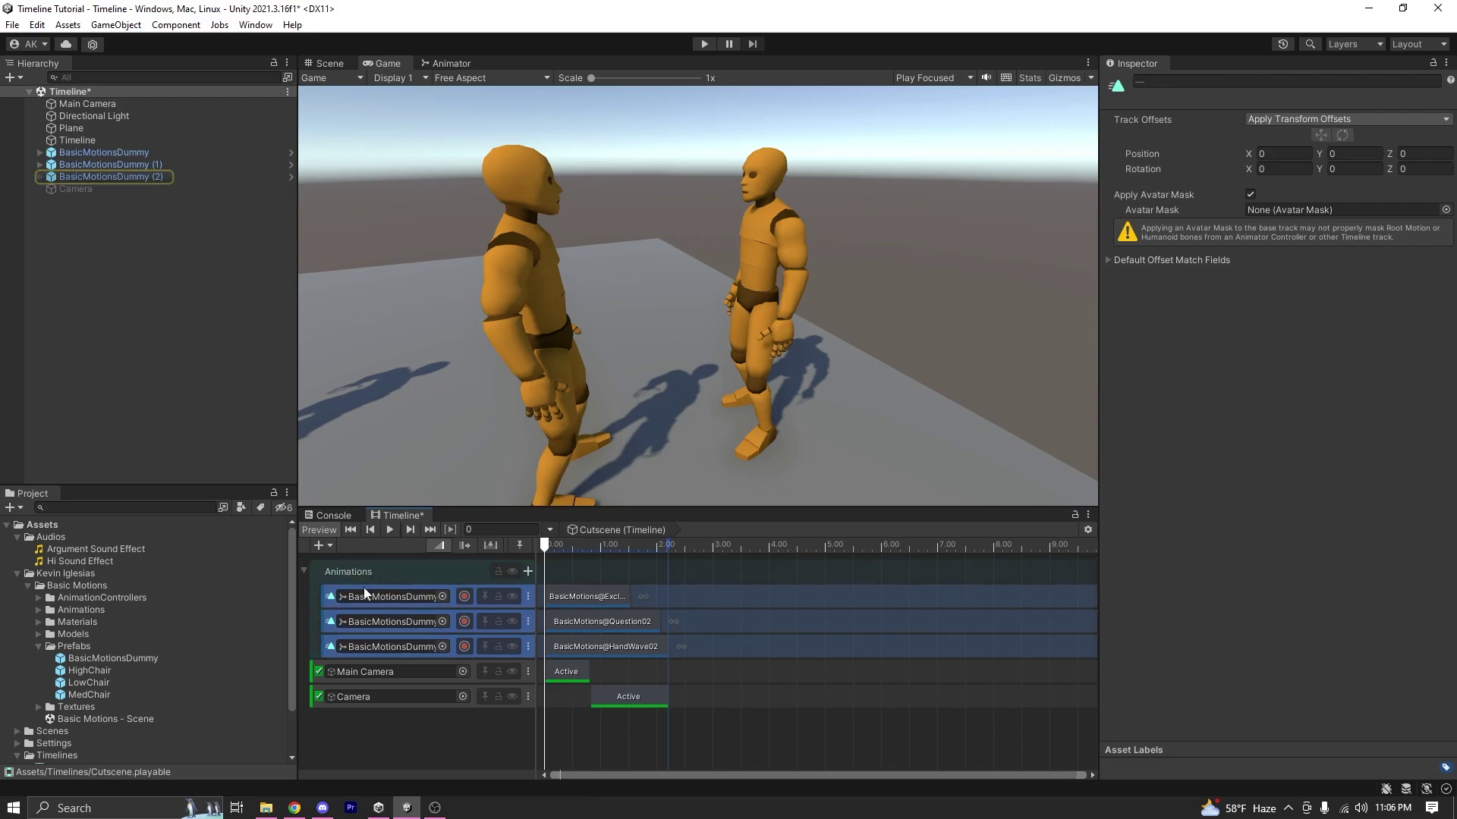
click(303, 571)
- Add a second Track Group named Activation
right_click(361, 668)
click(408, 673)
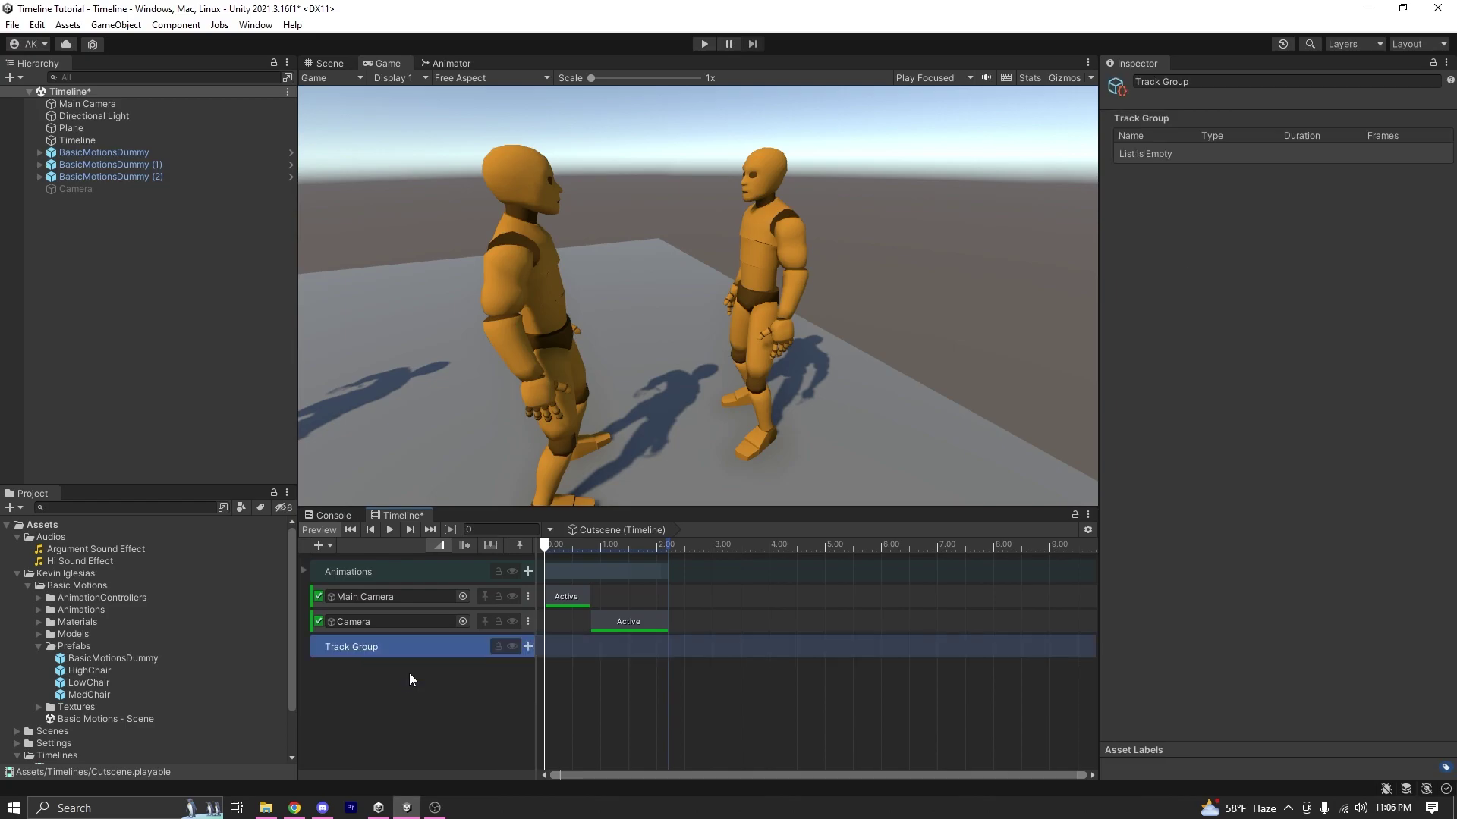
double_click(361, 647)
text(Activat)
key(Return)
- Move the Main Camera and Camera tracks into the Activation group, and leave both track groups expanded
click(325, 603)
ctrl+click(325, 622)
drag(320, 622, 332, 643)
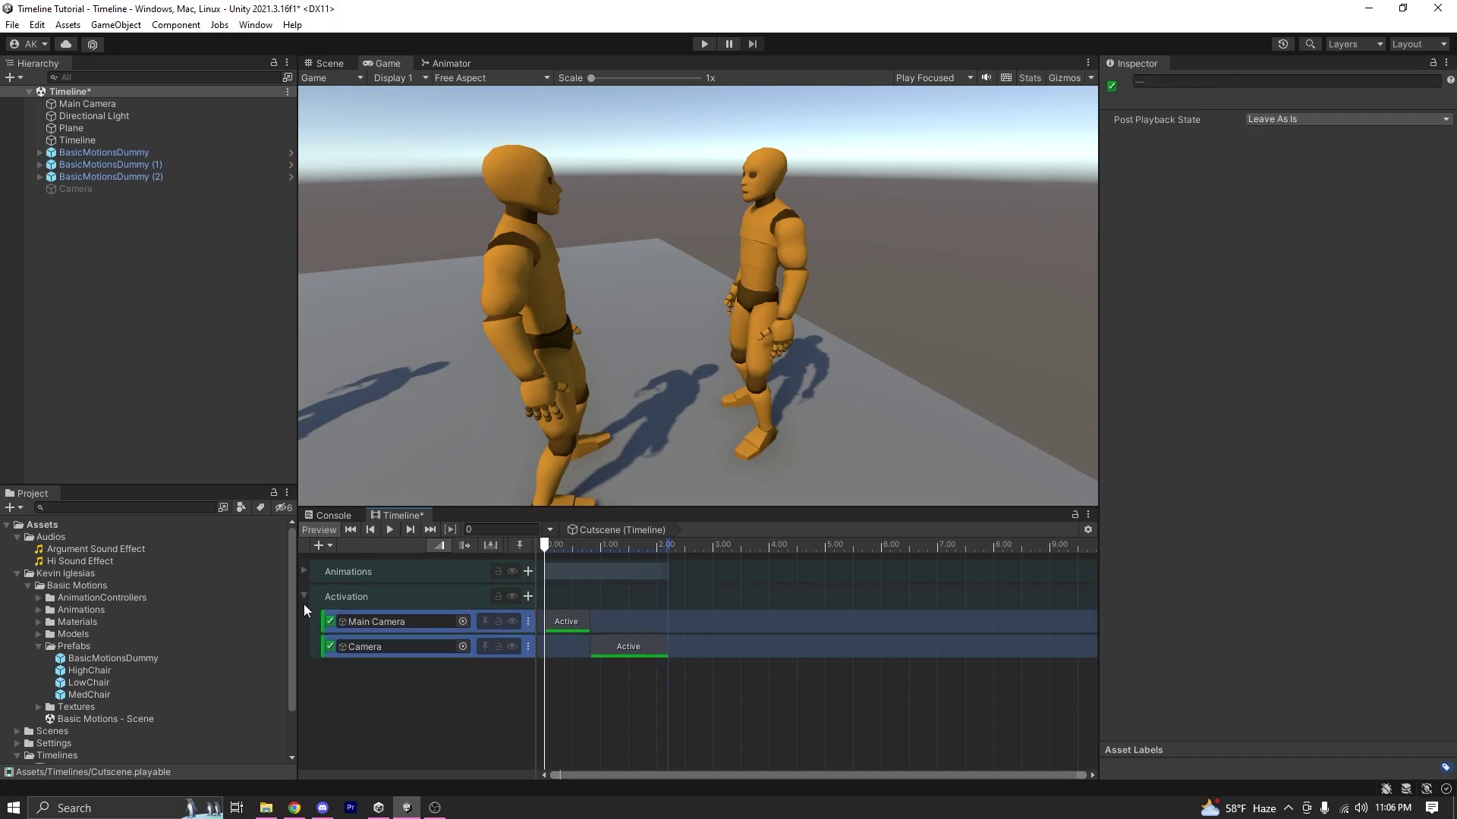
click(304, 596)
click(305, 571)
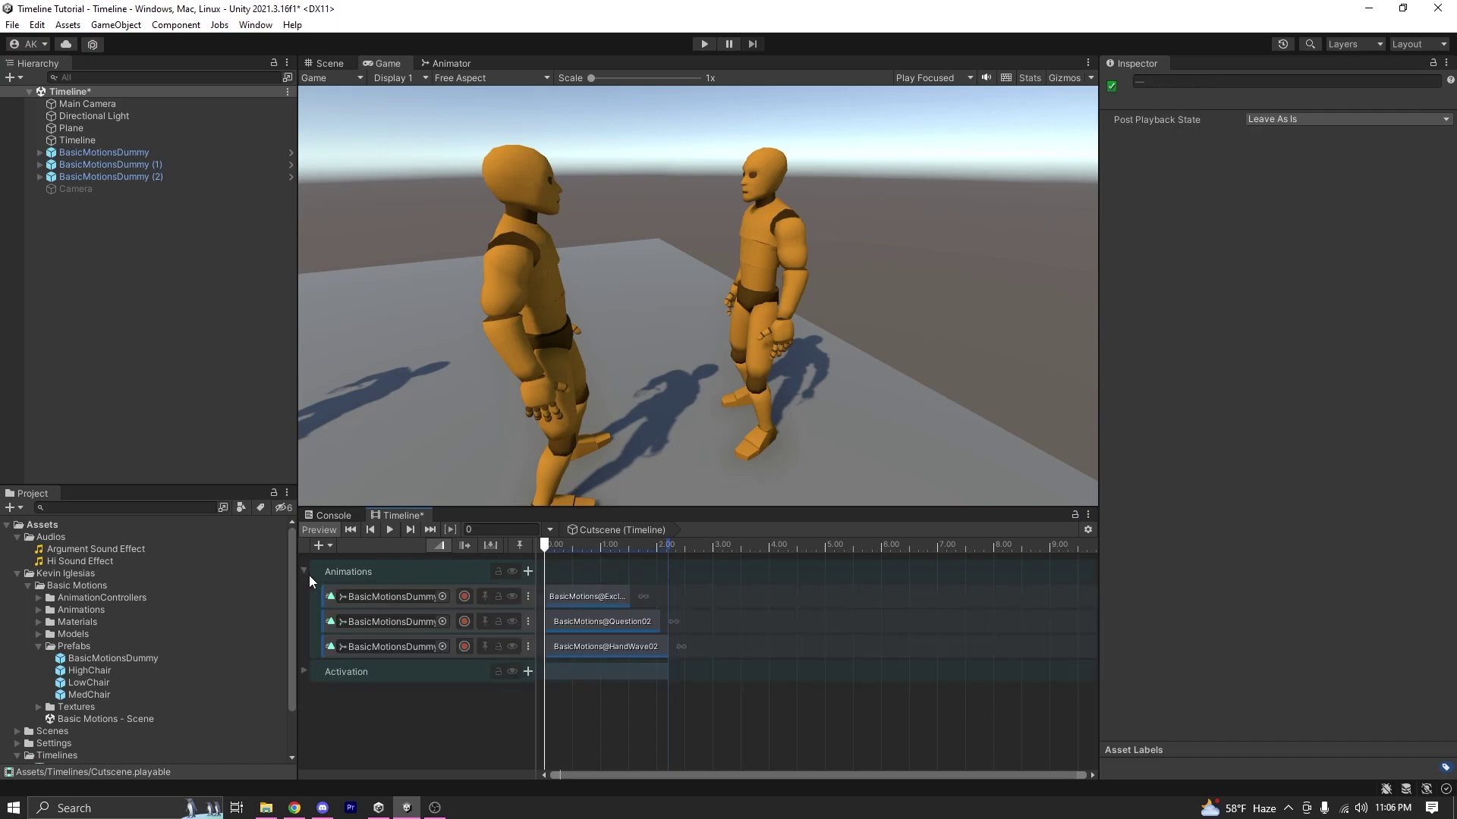
click(305, 671)
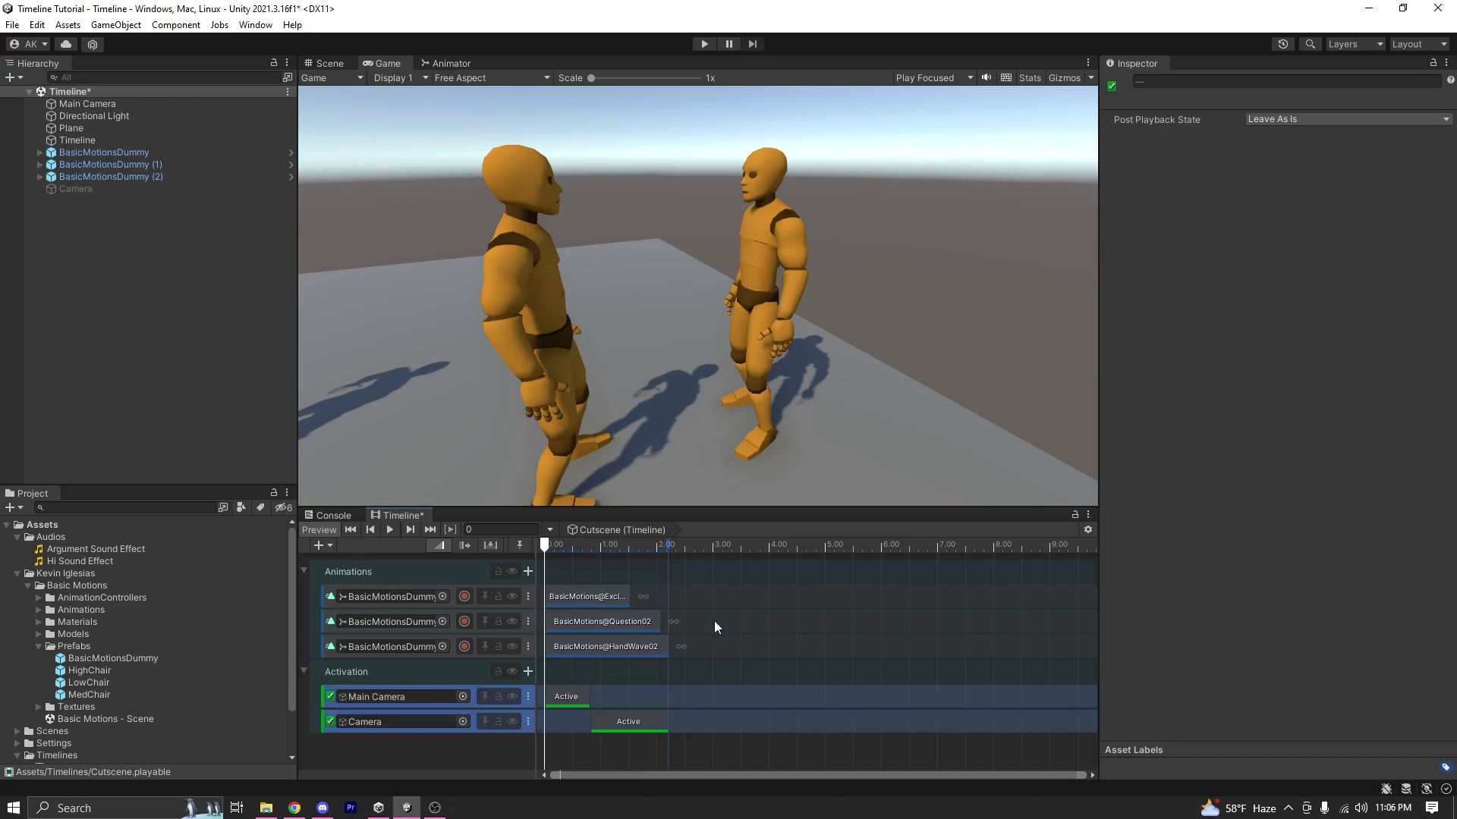
- Duplicate the BasicMotions@Question02 clip four times on the second dummy's track
click(556, 551)
click(641, 624)
scroll(595, 625, down, 1)
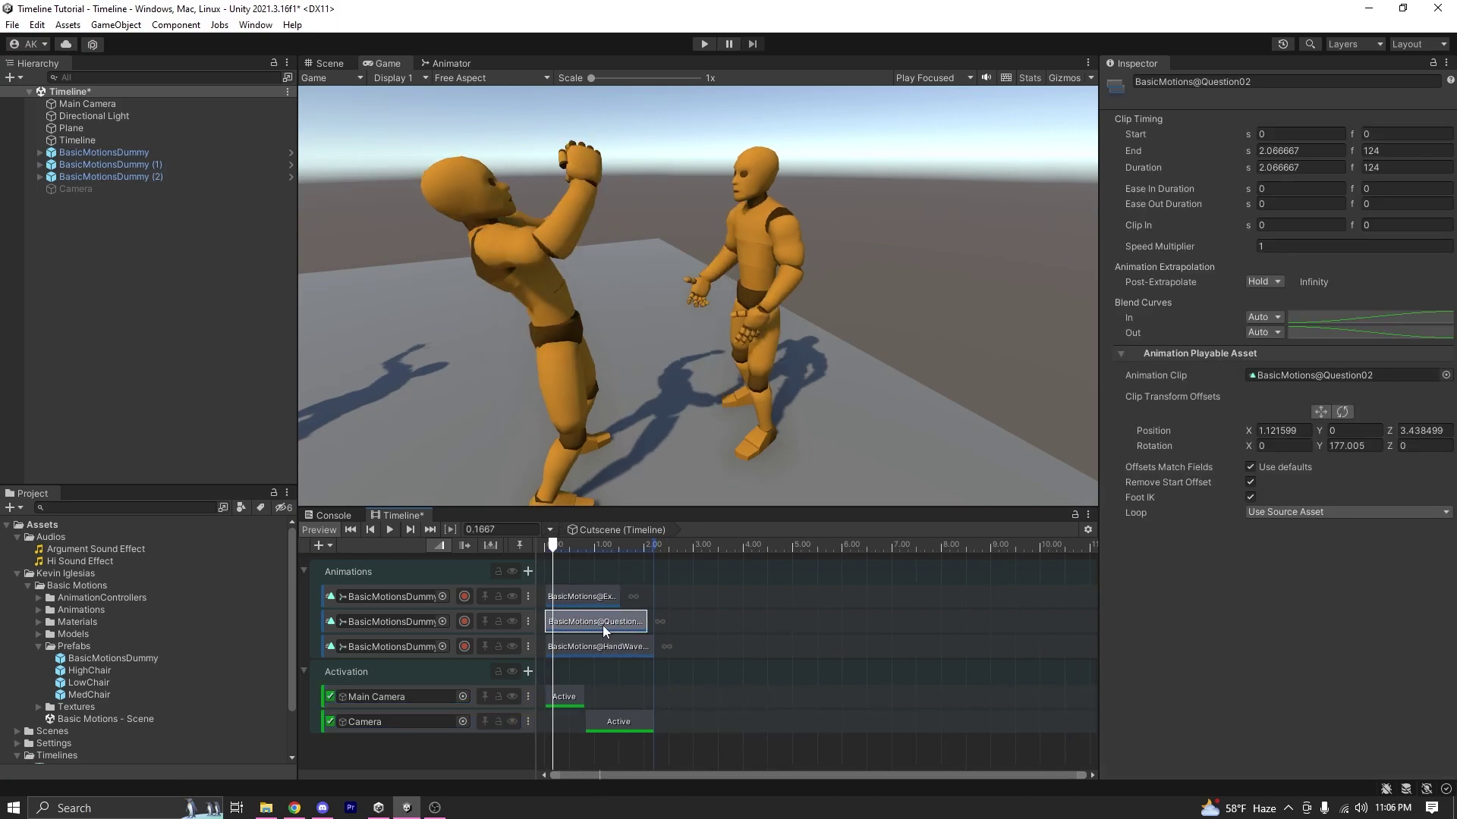
key(ctrl+d)
key(ctrl+d)
key(ctrl+d)
key(ctrl+d)
- Duplicate the BasicMotions@Exclamation02 clip six times on the first dummy's track, and trim the last copy to end at 10.33333 seconds
click(582, 596)
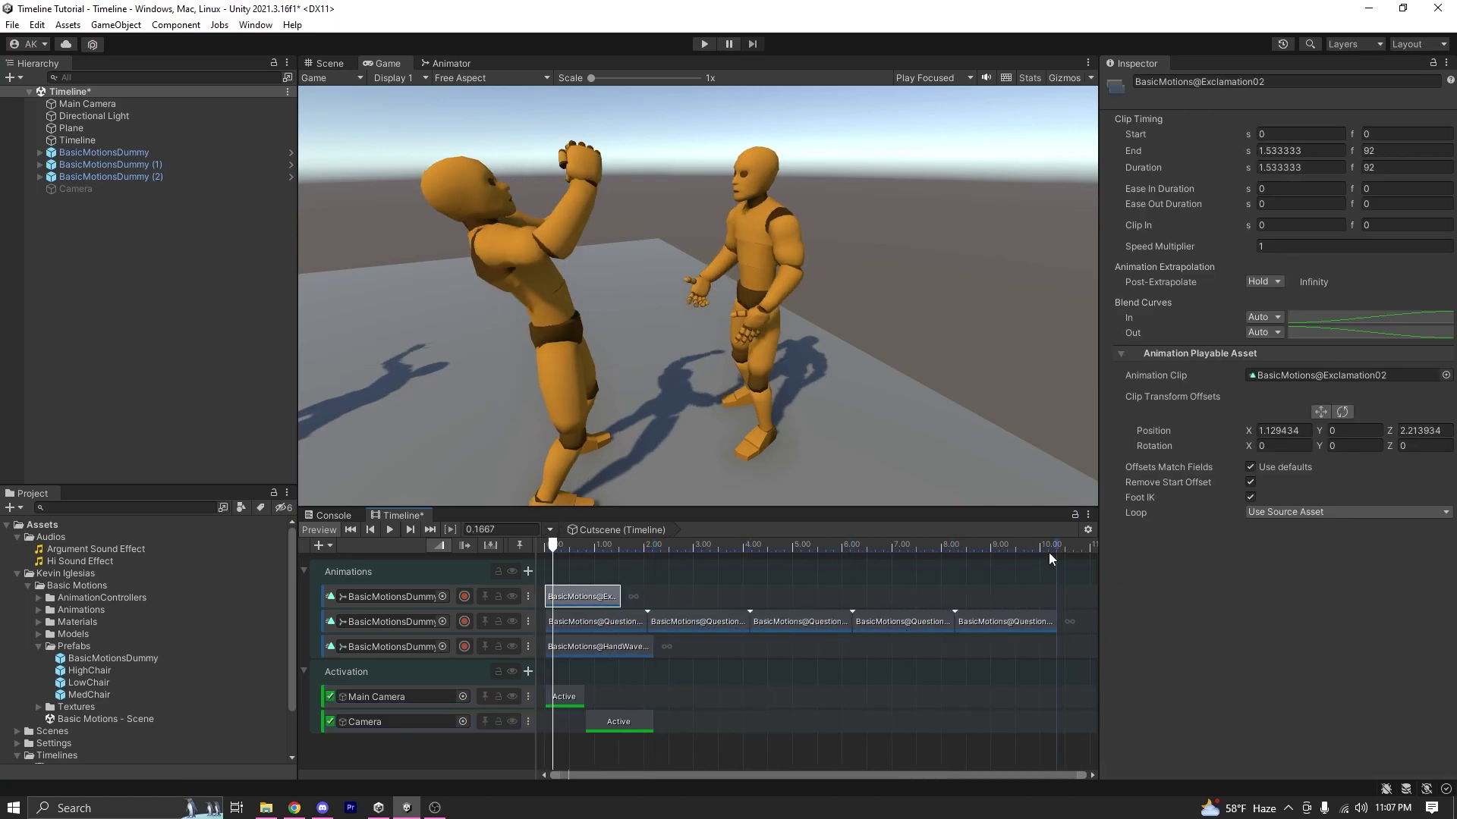
key(ctrl+d)
key(ctrl+d)
key(ctrl+d)
key(ctrl+d)
key(ctrl+d)
key(ctrl+d)
scroll(1027, 626, down, 1)
drag(1027, 616, 994, 615)
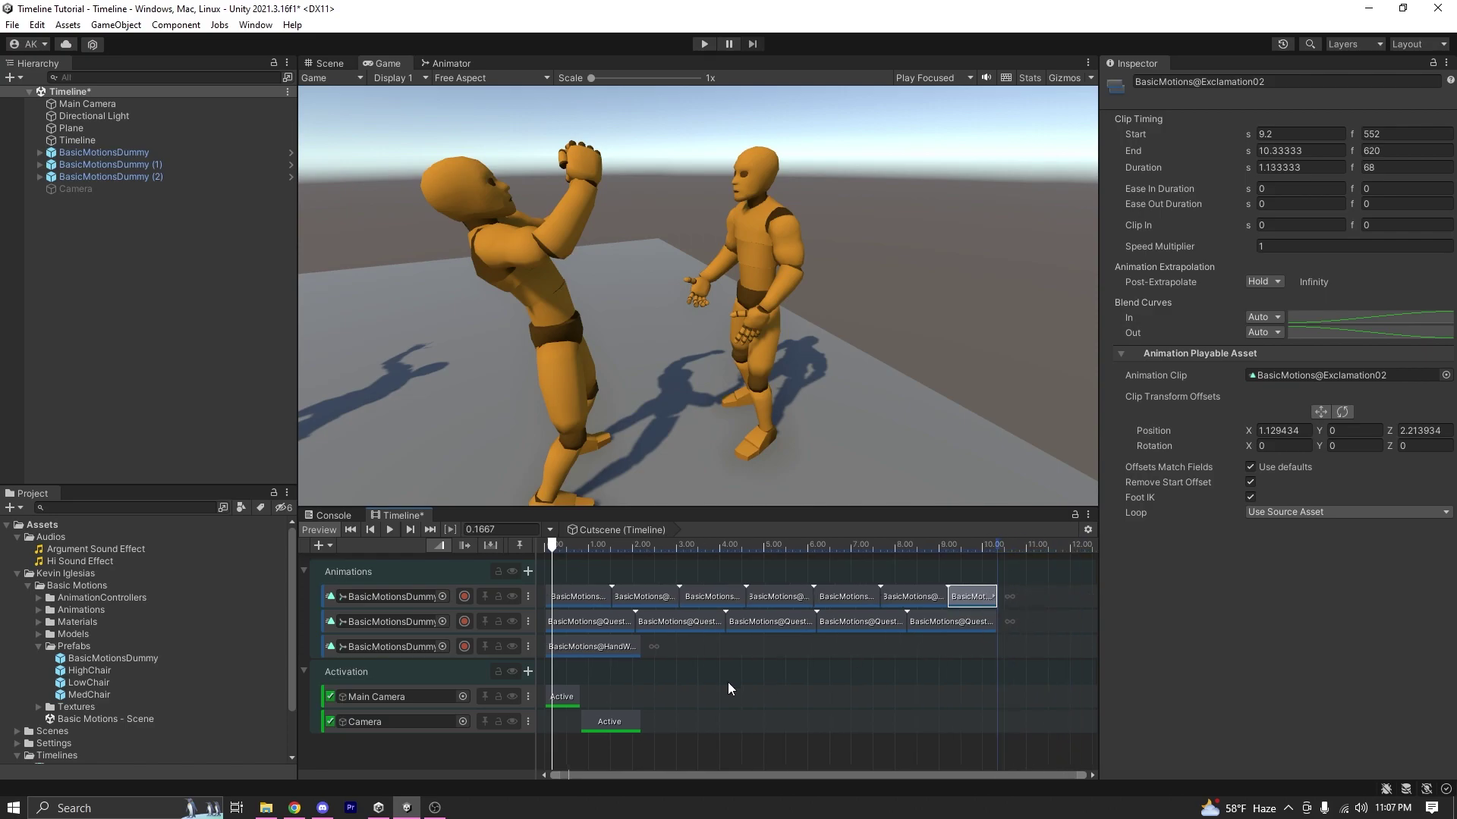
- Move the HandWave02 clip to start with the third Question02 clip, extend Main Camera's clip up to it, and match the Camera clip to it
drag(612, 648, 780, 654)
click(543, 699)
drag(580, 697, 724, 696)
drag(607, 725, 882, 699)
- Duplicate Main Camera's activation clip so it runs from 6.333333 to 10.33333 seconds, and preview the cutscene
click(705, 697)
key(ctrl+d)
key(space)
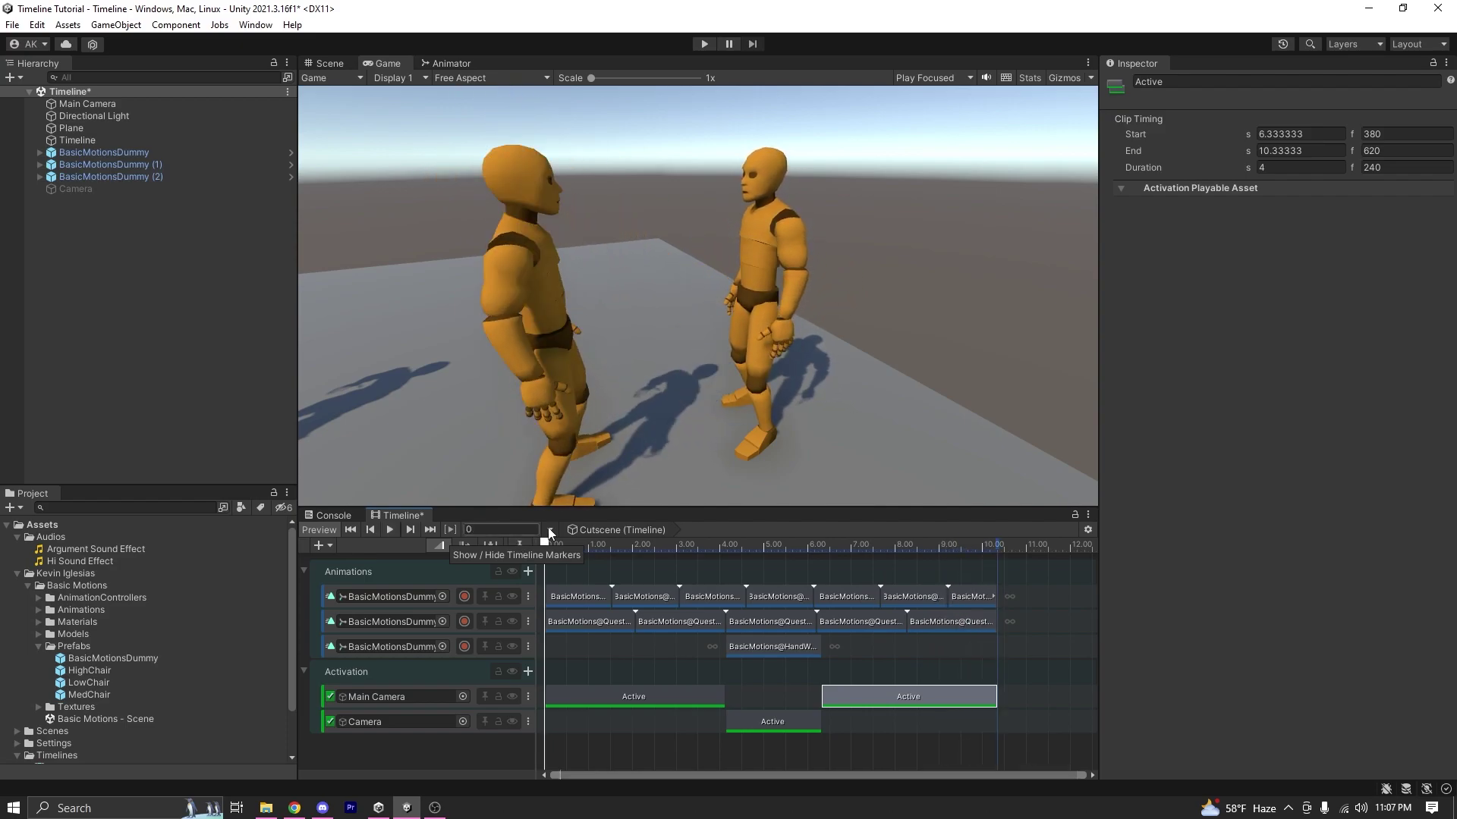
- Collapse both track groups and add the Argument Sound Effect on a new audio track, starting at 0 seconds
click(304, 671)
click(304, 571)
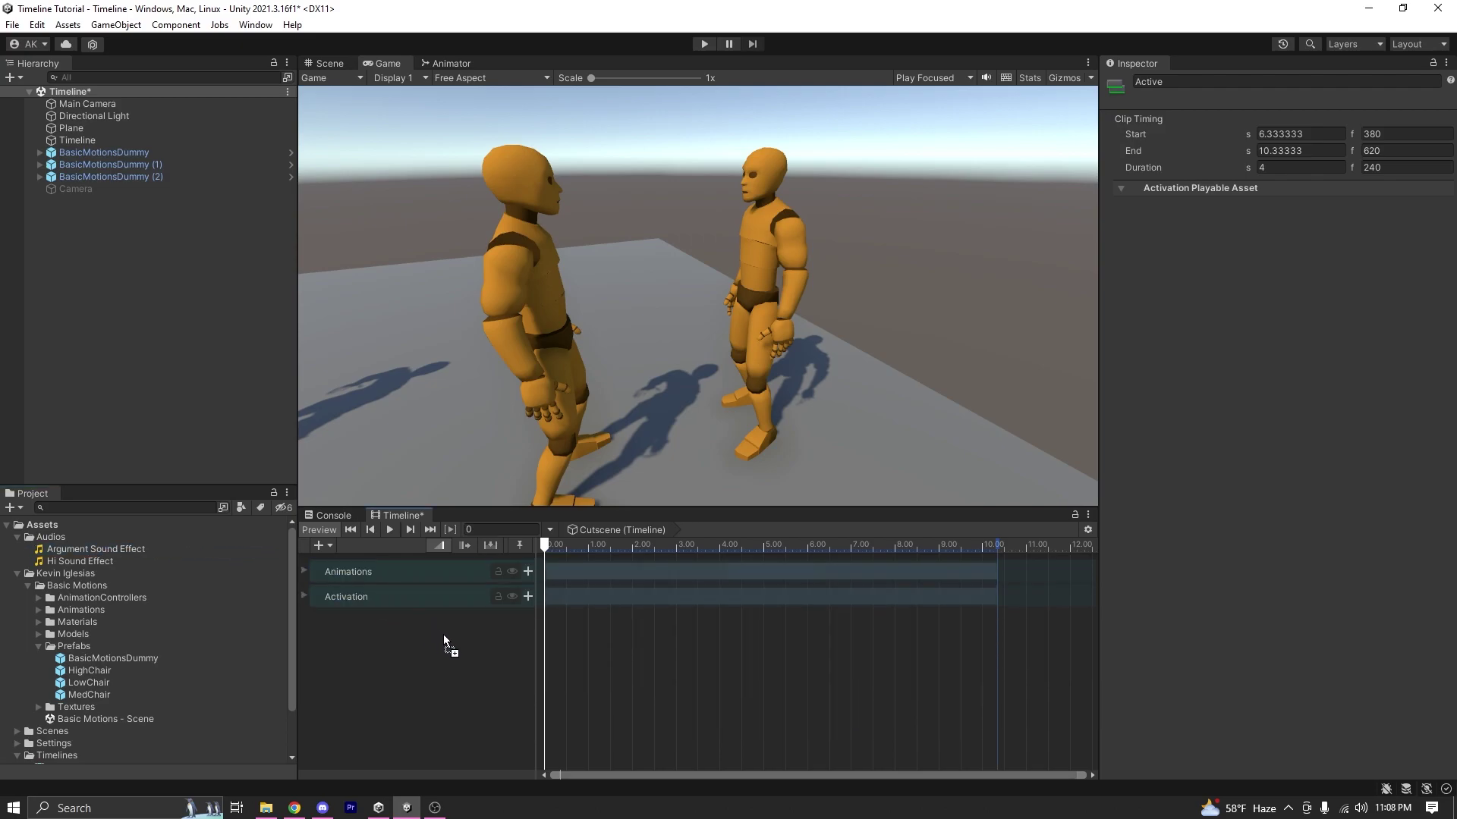
drag(444, 638, 444, 641)
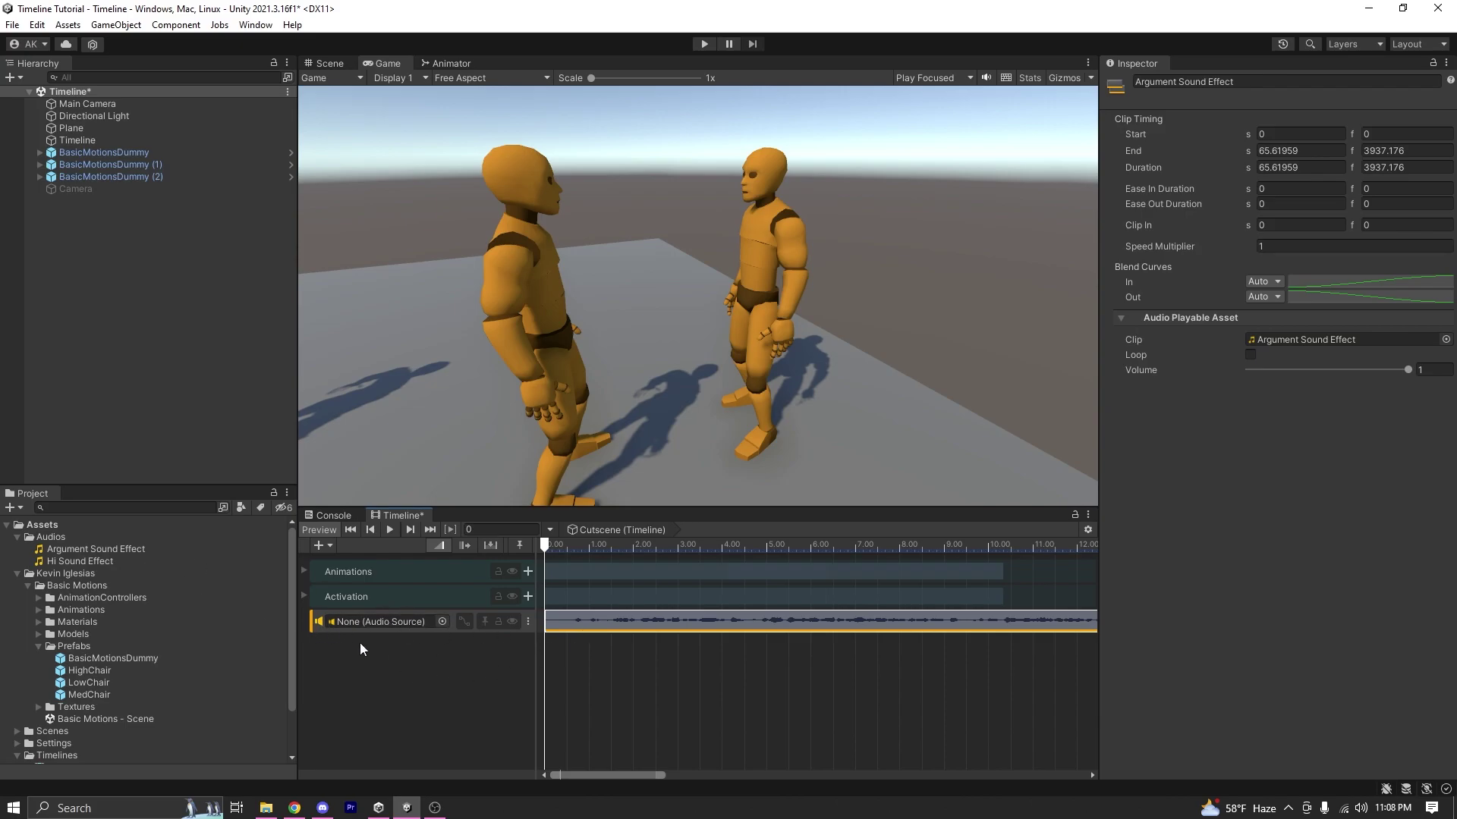
- Trim the Argument Sound Effect clip to end at 10.33333 seconds with a clip-in of 0.6833333 seconds, and preview the timeline
scroll(727, 663, down, 10)
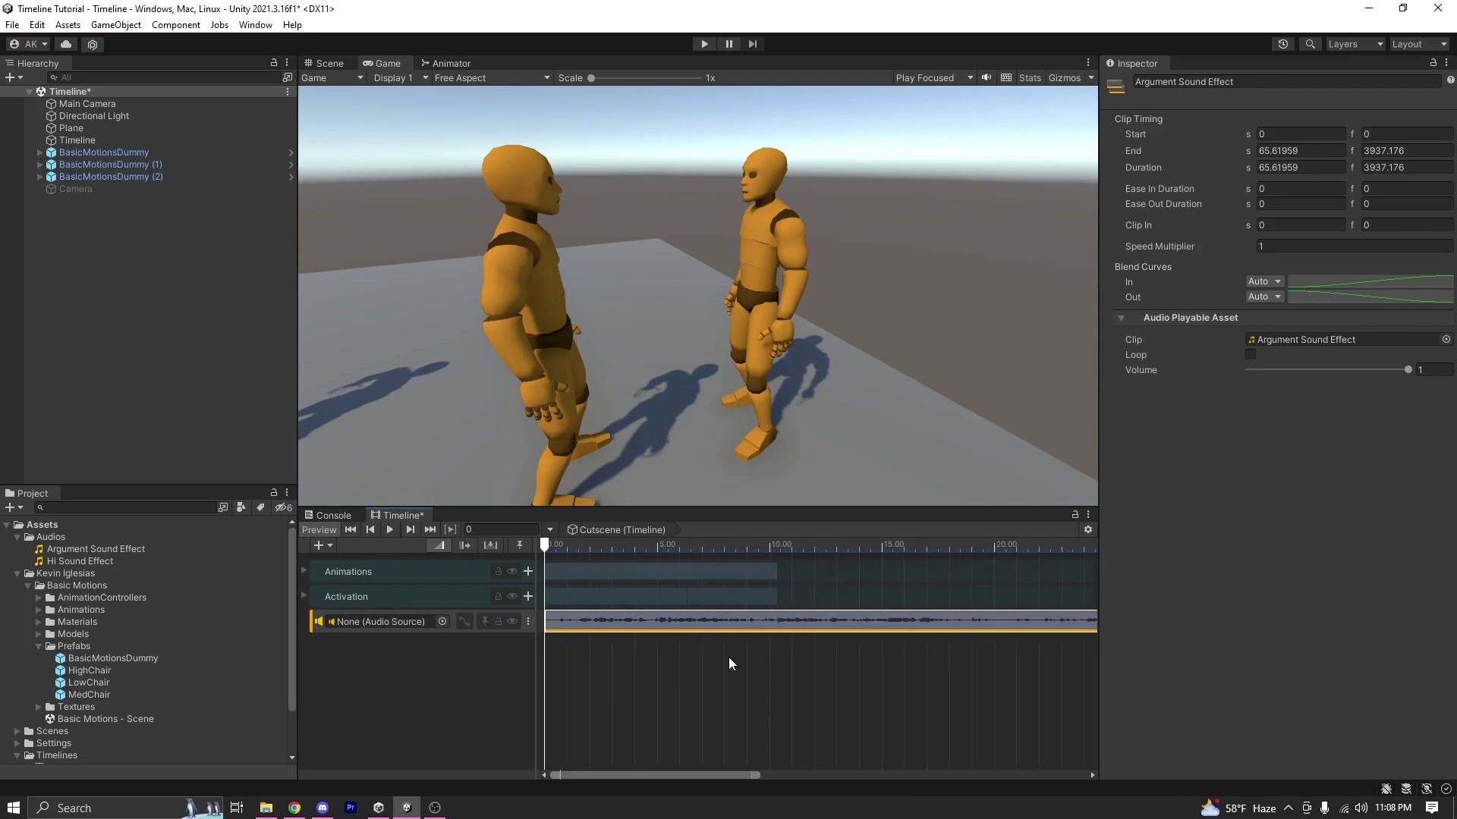
scroll(726, 669, down, 3)
drag(945, 623, 611, 619)
scroll(594, 618, up, 20)
drag(795, 623, 819, 623)
scroll(744, 651, down, 10)
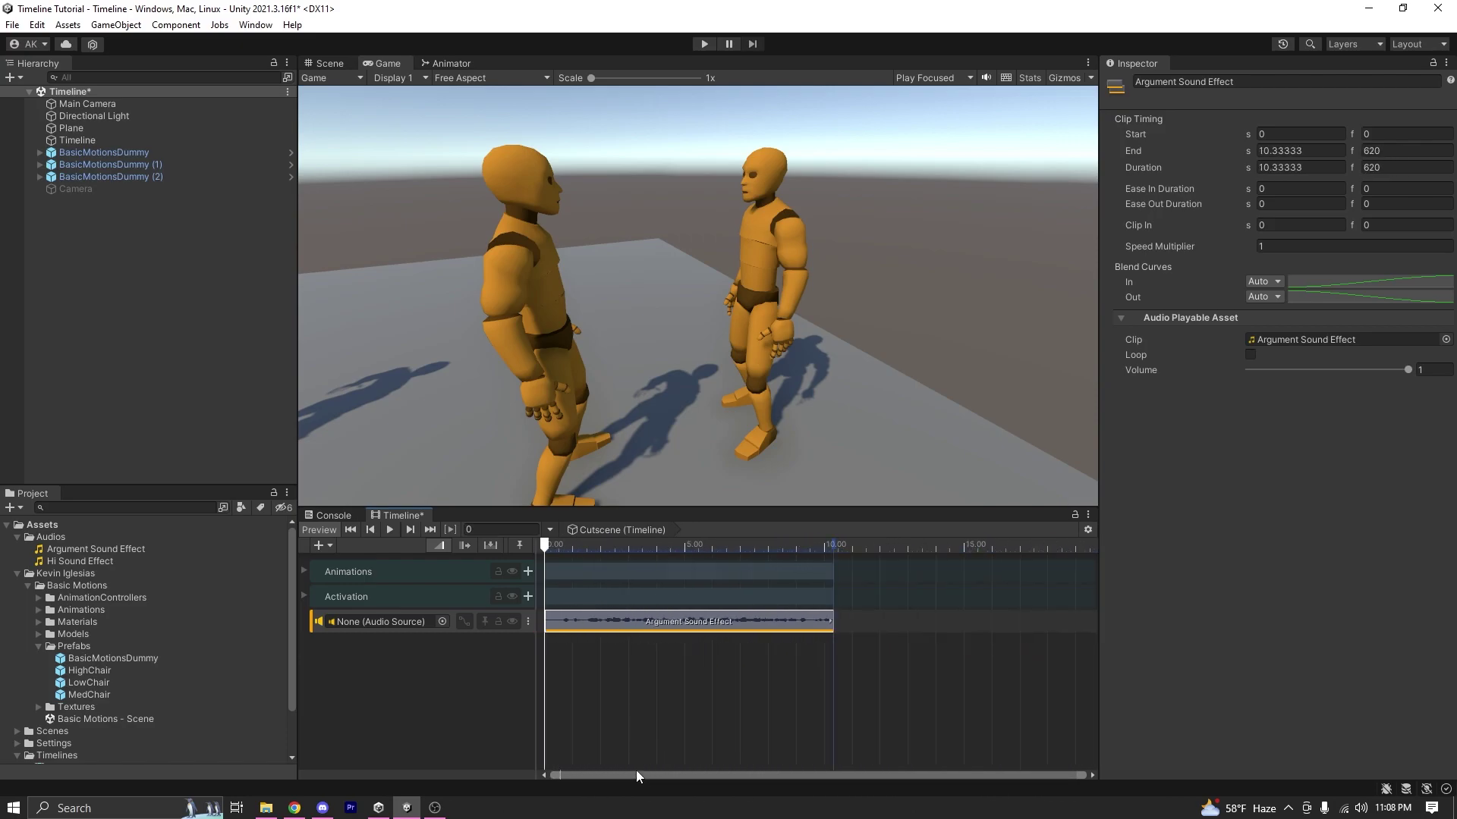
click(391, 532)
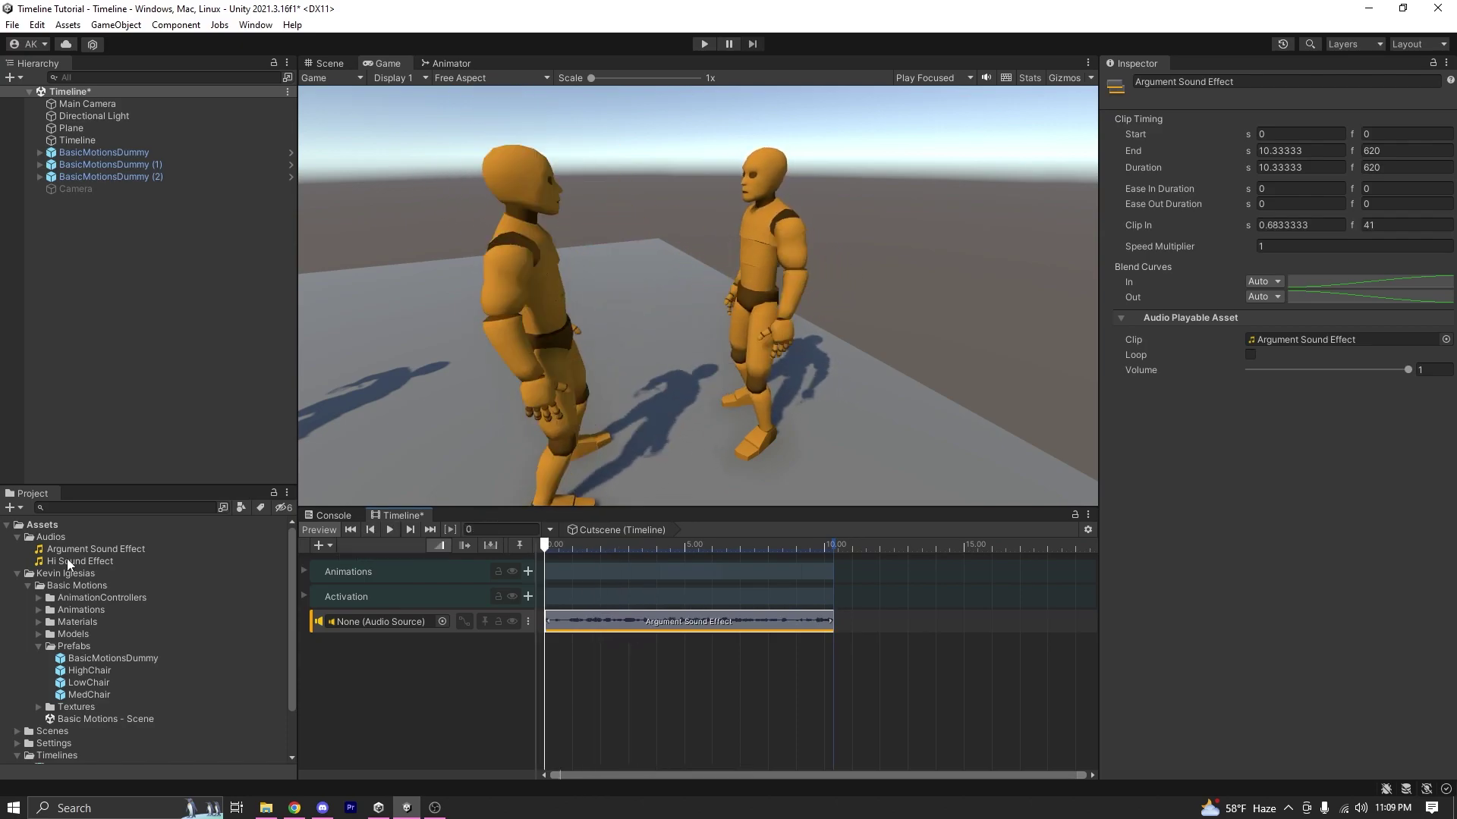
- Add the Hi Sound Effect on a new audio track, starting at 4.5 seconds during the HandWave02 clip, and preview that section
drag(75, 562, 556, 685)
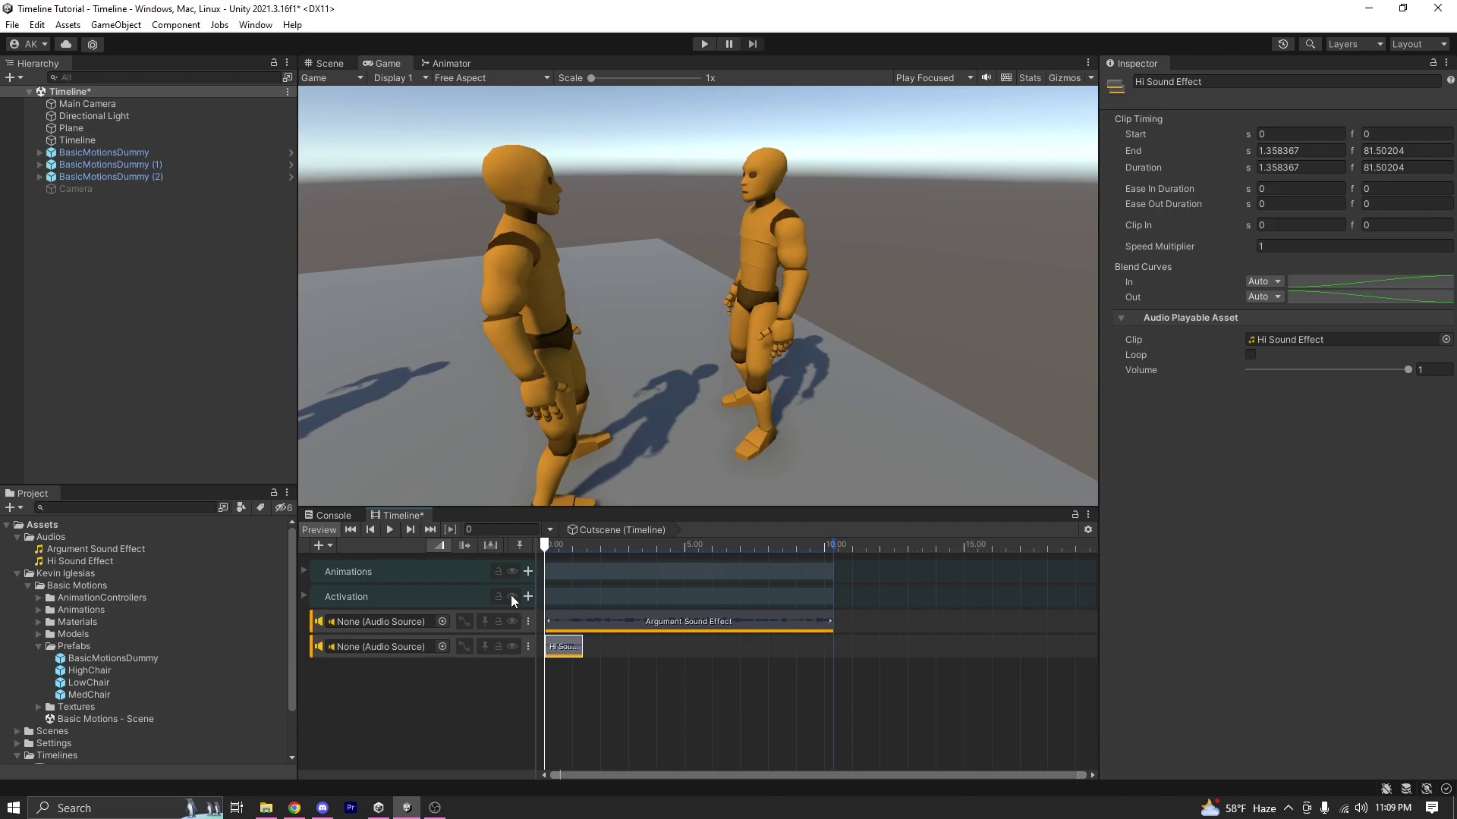
click(304, 572)
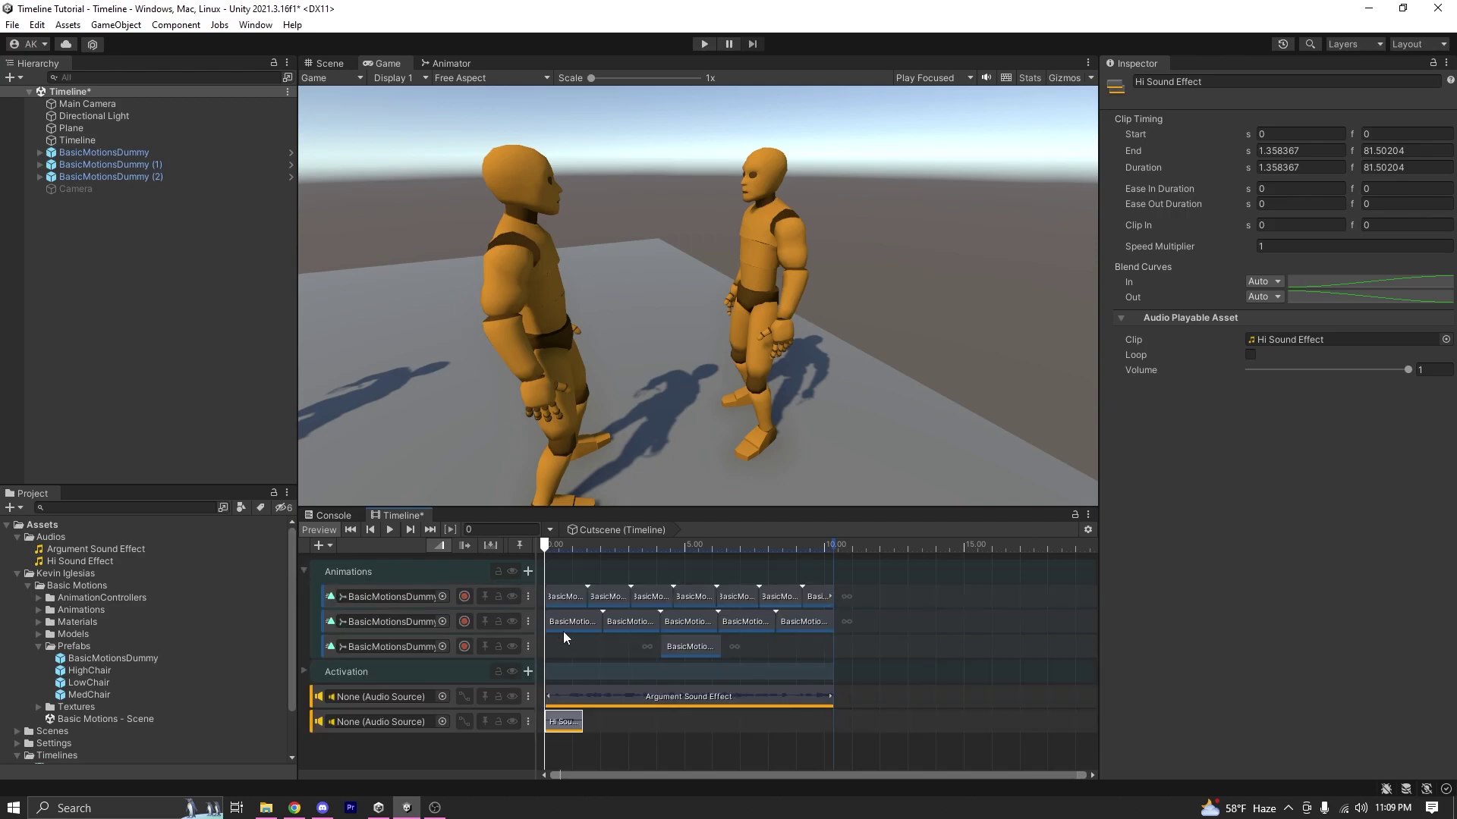
drag(563, 731, 694, 720)
scroll(689, 726, up, 5)
scroll(691, 721, up, 2)
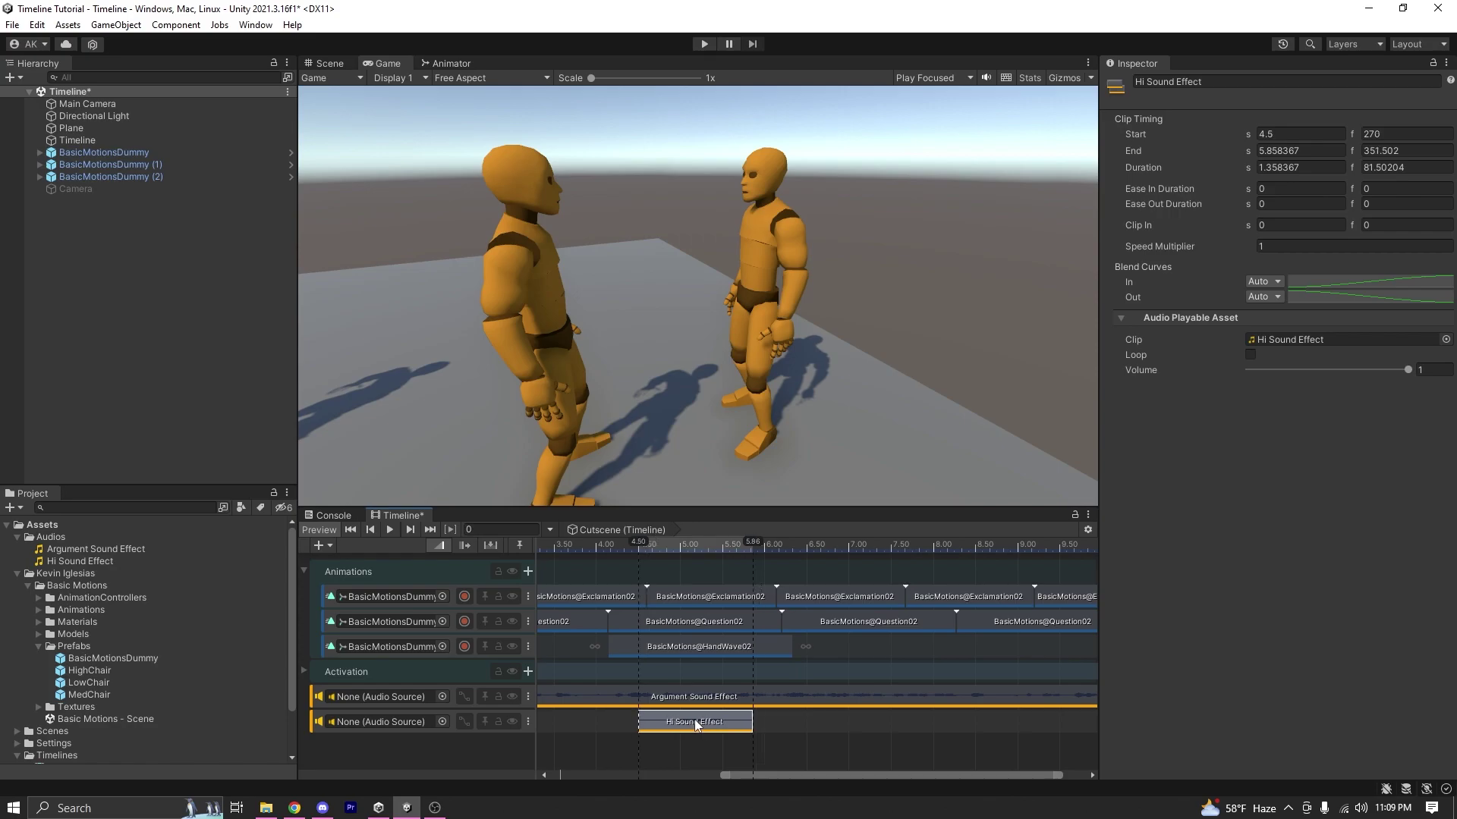
click(599, 541)
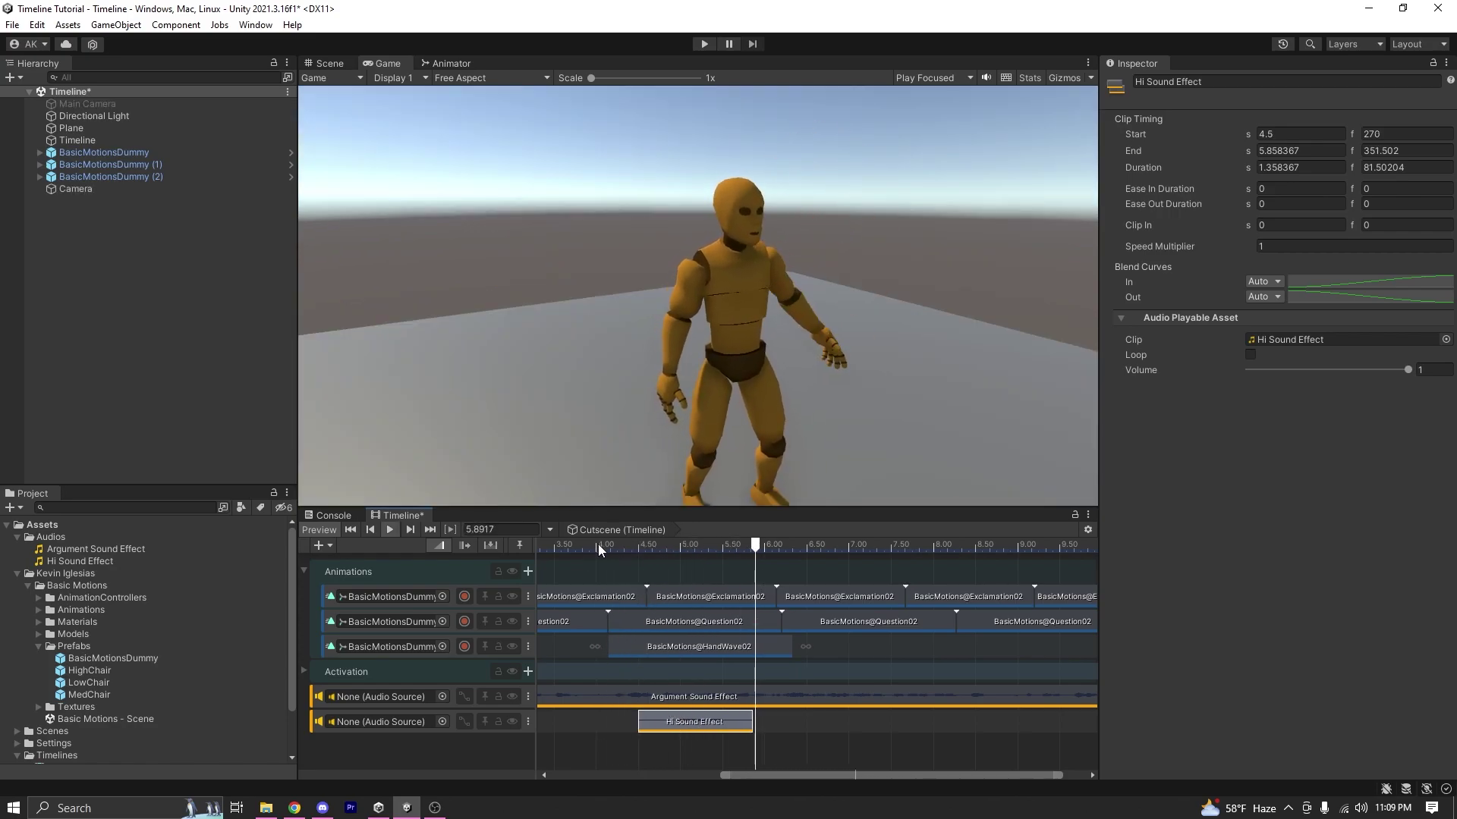
- Preview the whole cutscene from the beginning with both sound effects, and scrub through the hand wave section
scroll(666, 641, down, 6)
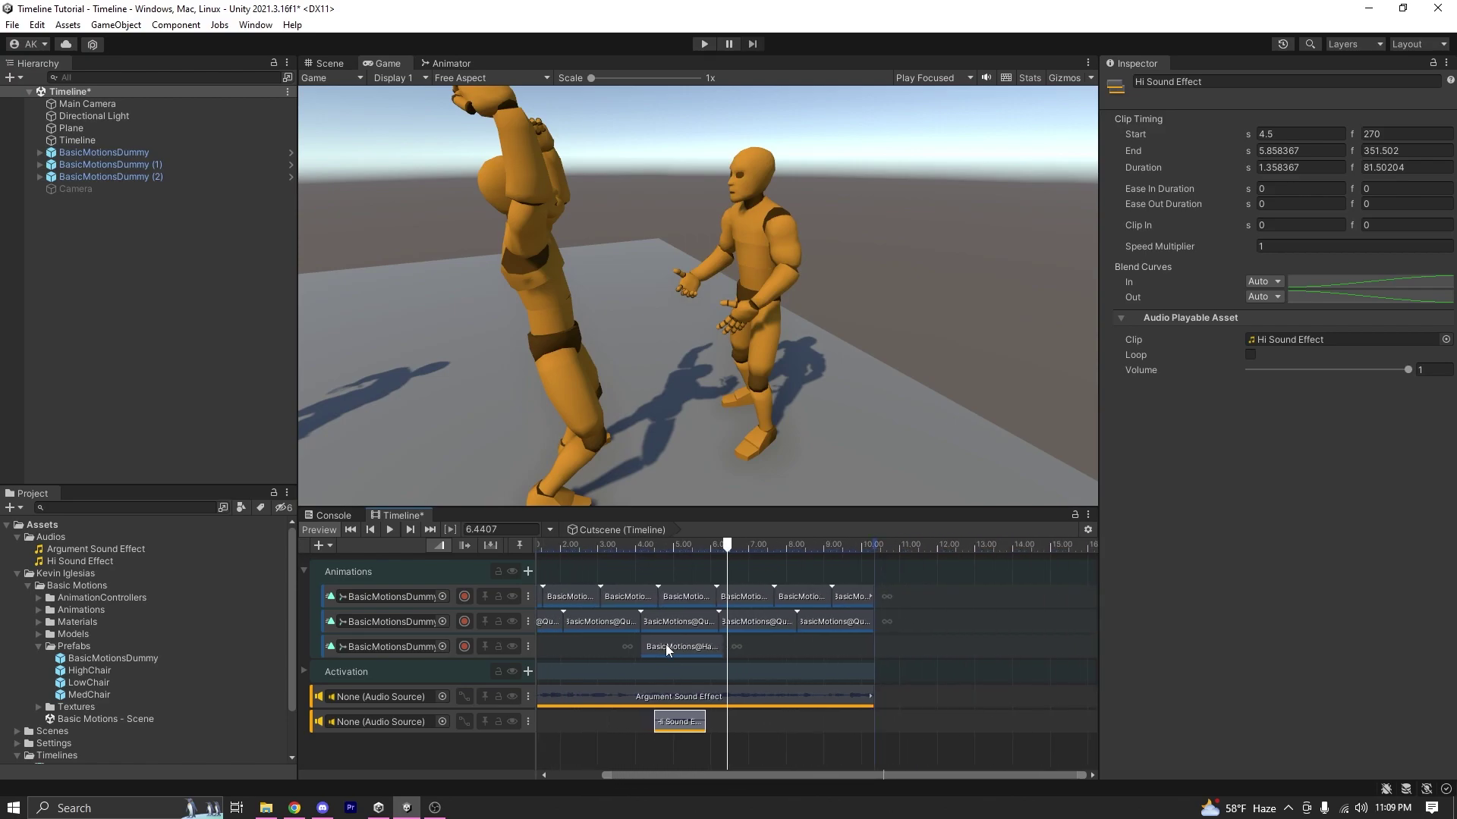
key(shift+comma)
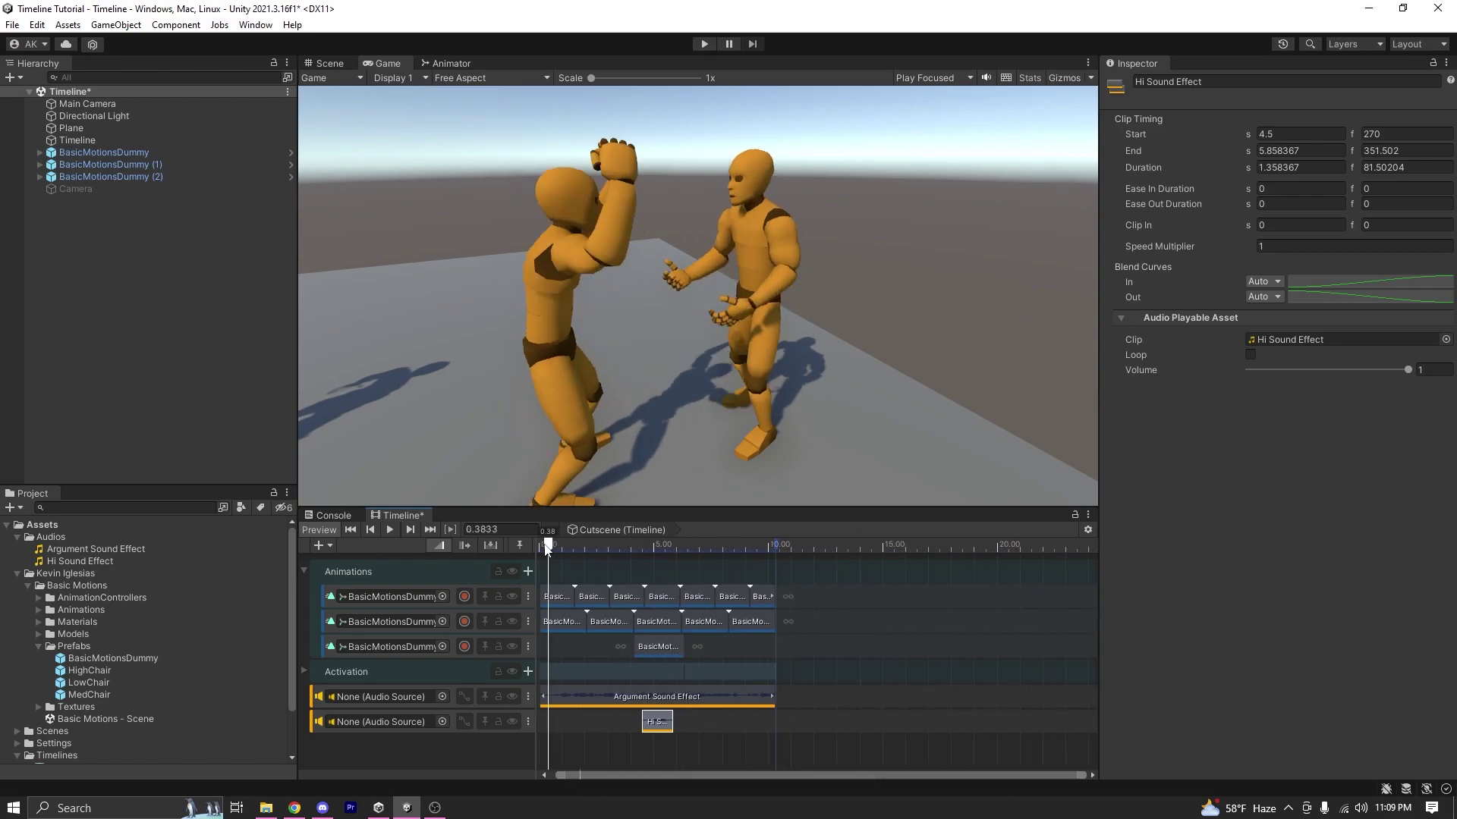
key(space)
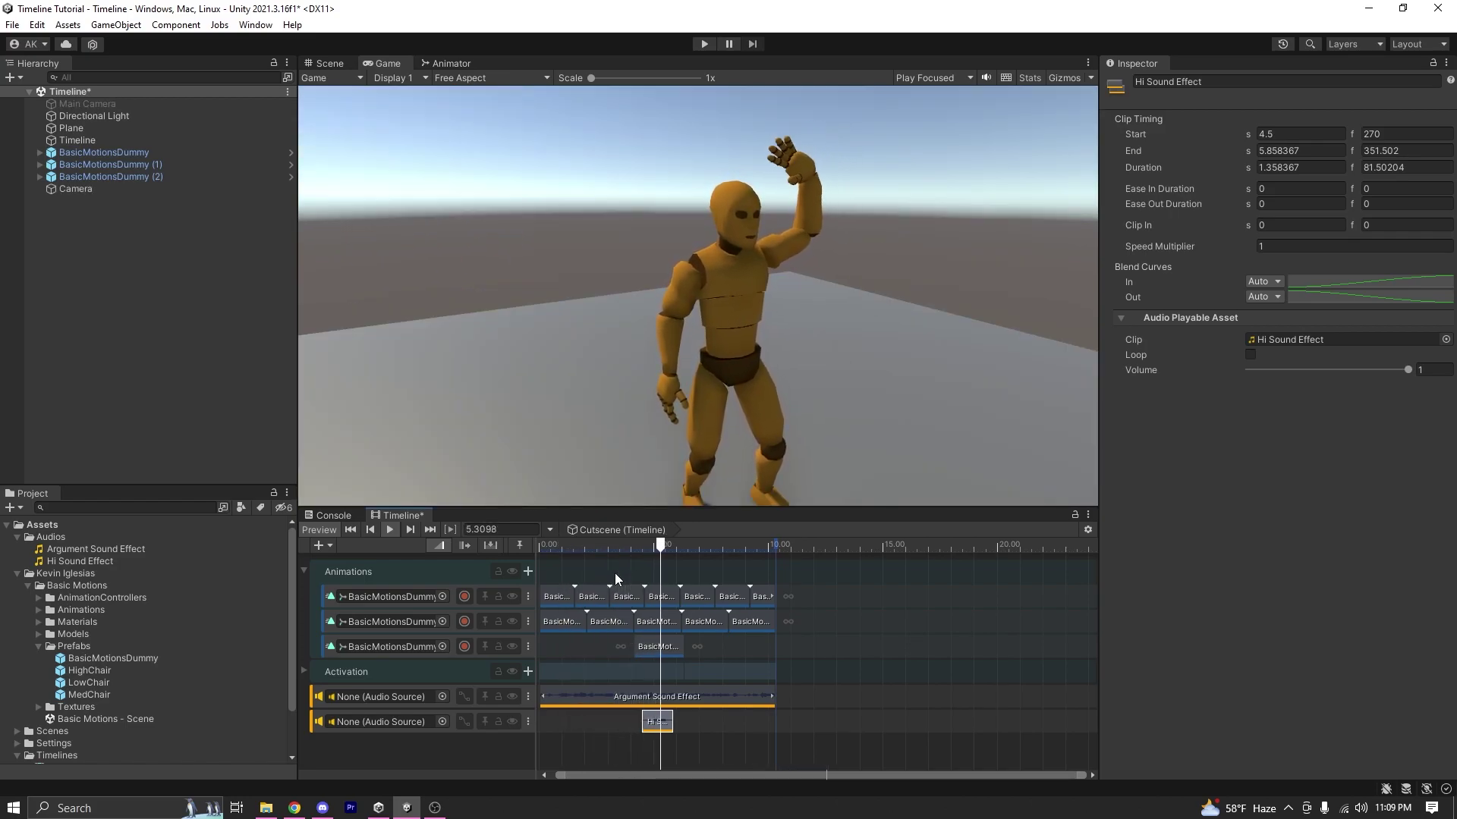
key(space)
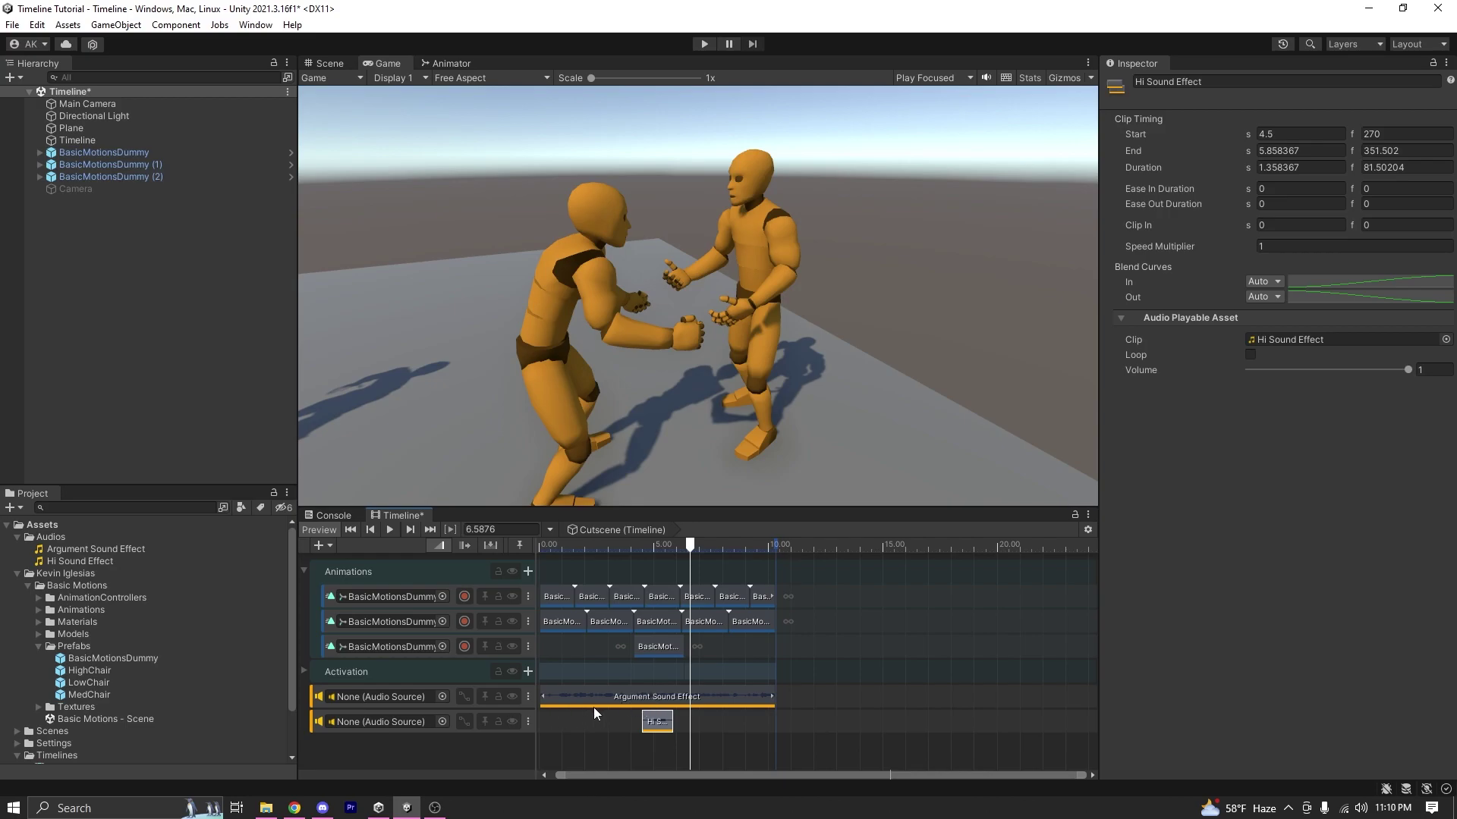
click(630, 546)
drag(632, 551, 657, 663)
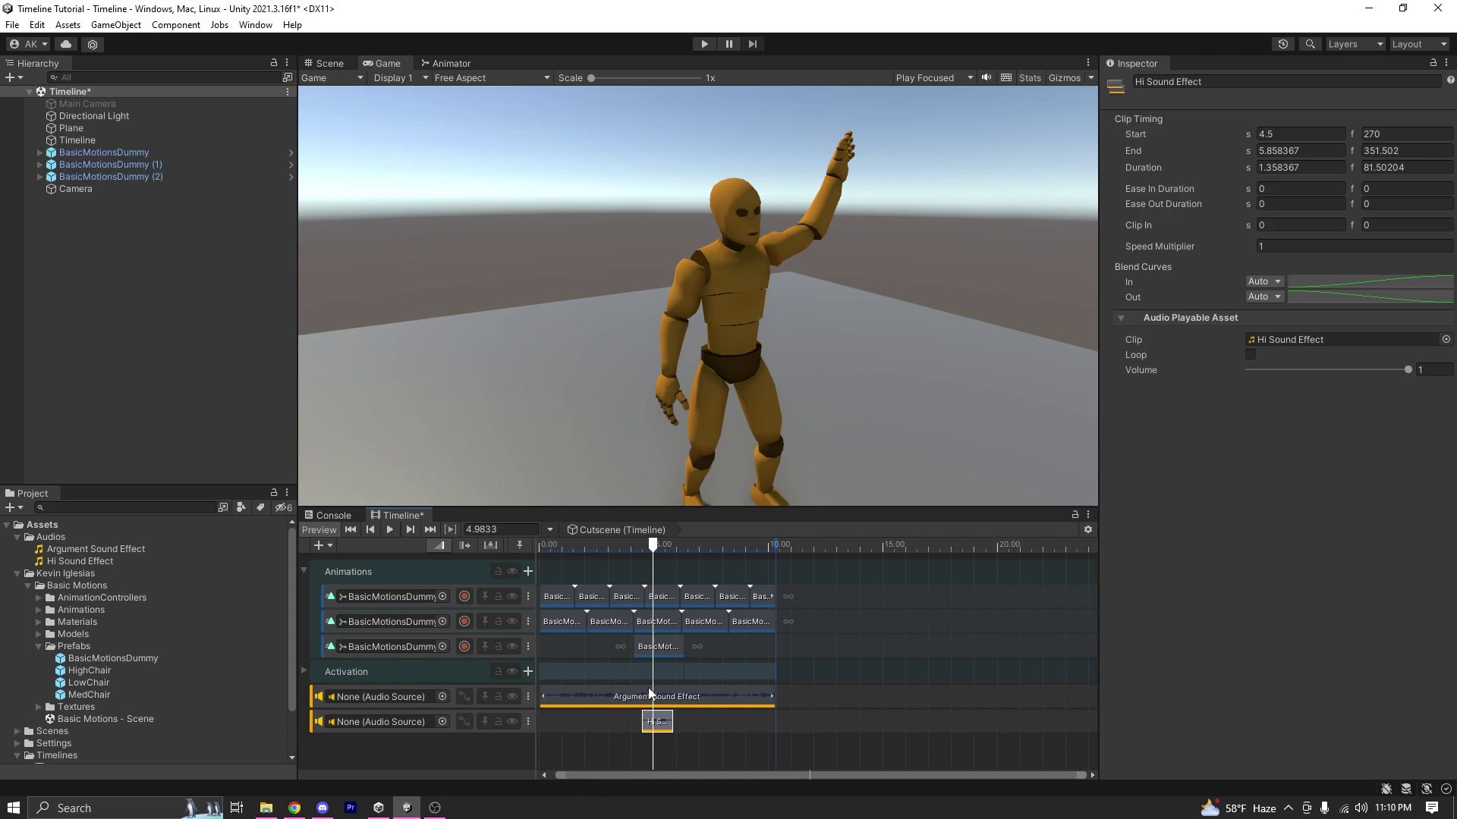
- Show the Argument Sound Effect track's curves in an enlarged Timeline and add volume keys around the start and end of the hand wave
click(468, 698)
drag(683, 508, 632, 395)
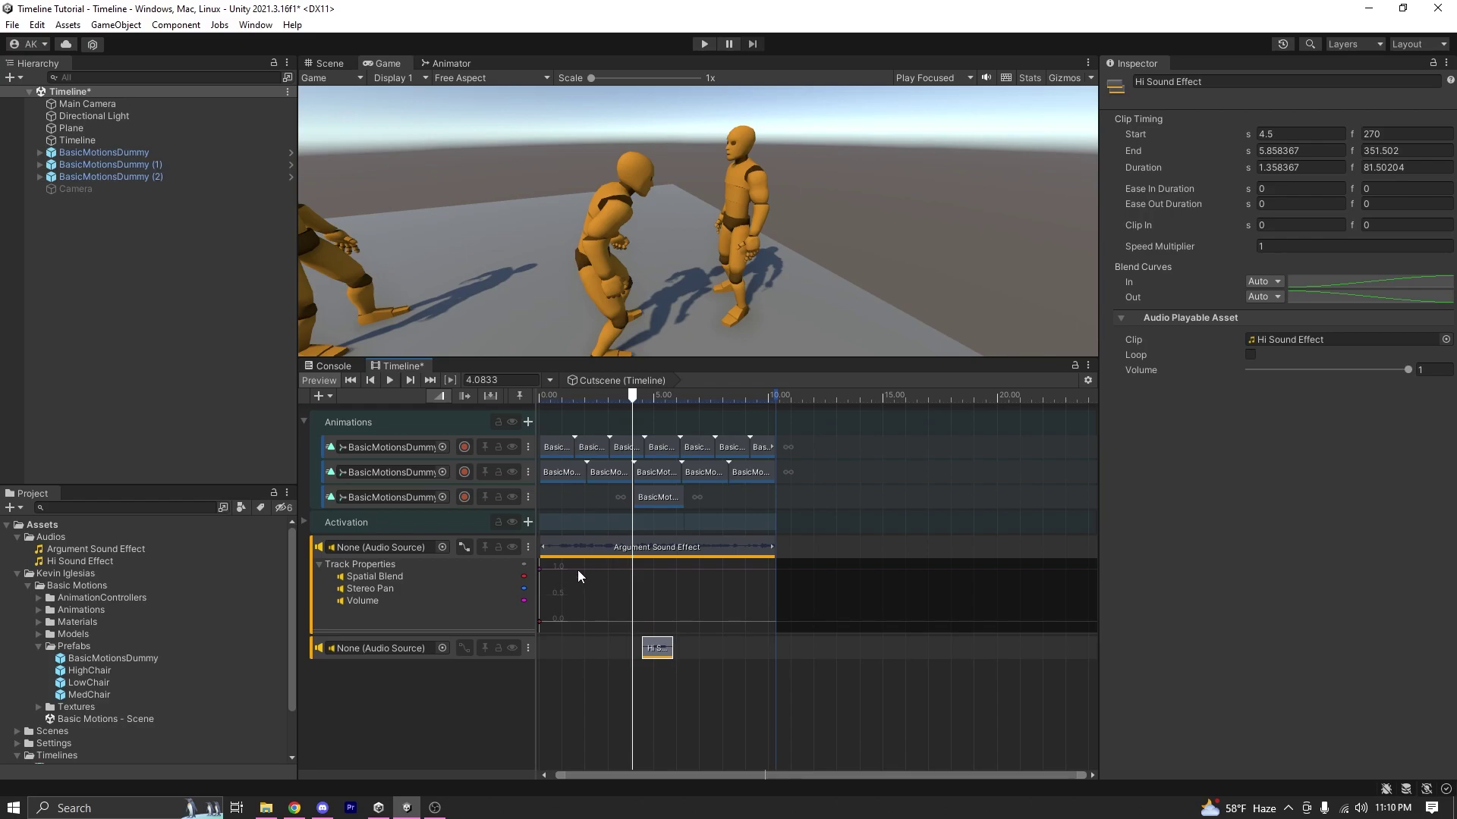
click(622, 573)
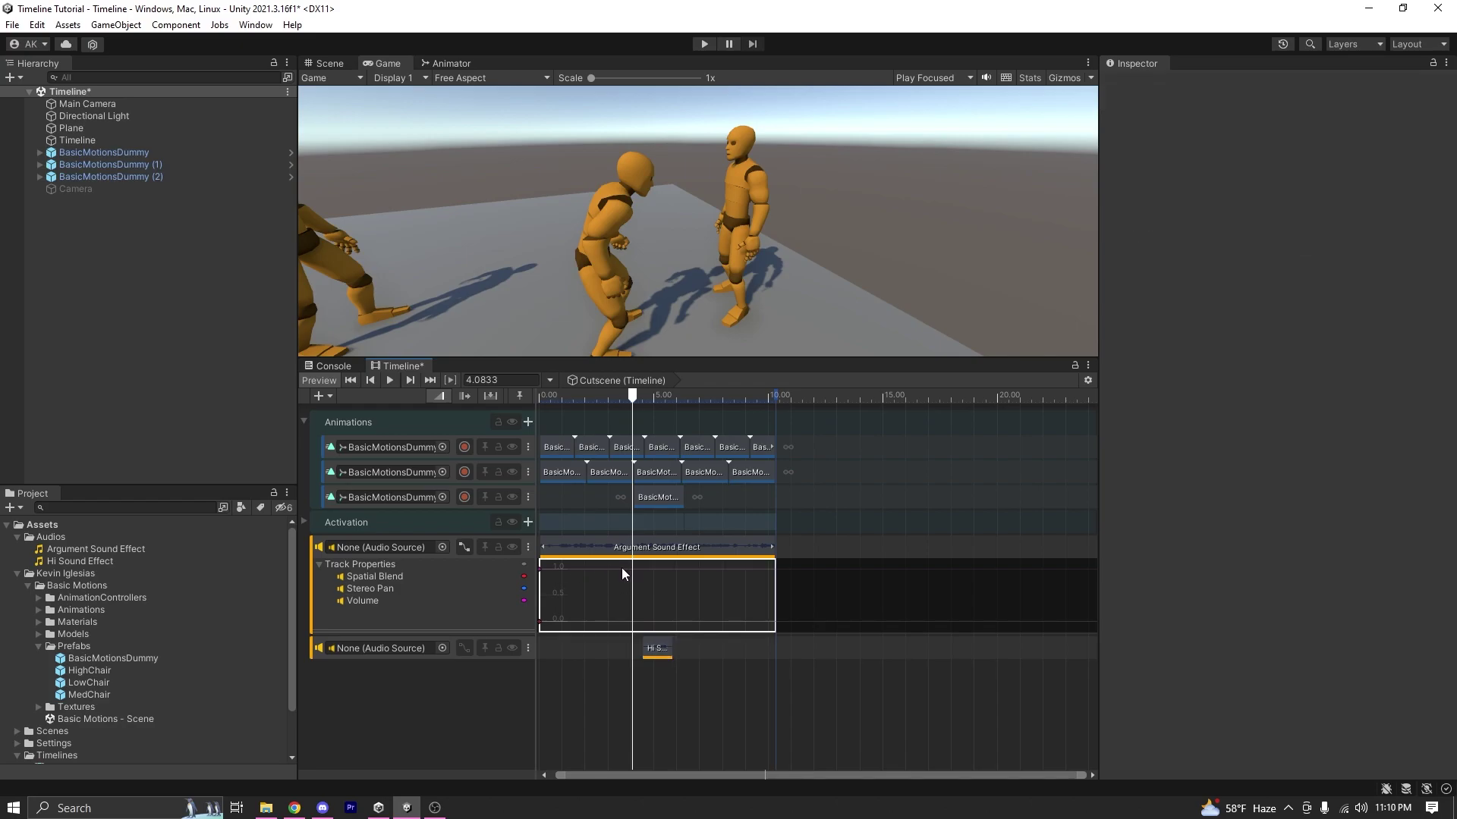
double_click(622, 574)
click(684, 395)
double_click(686, 569)
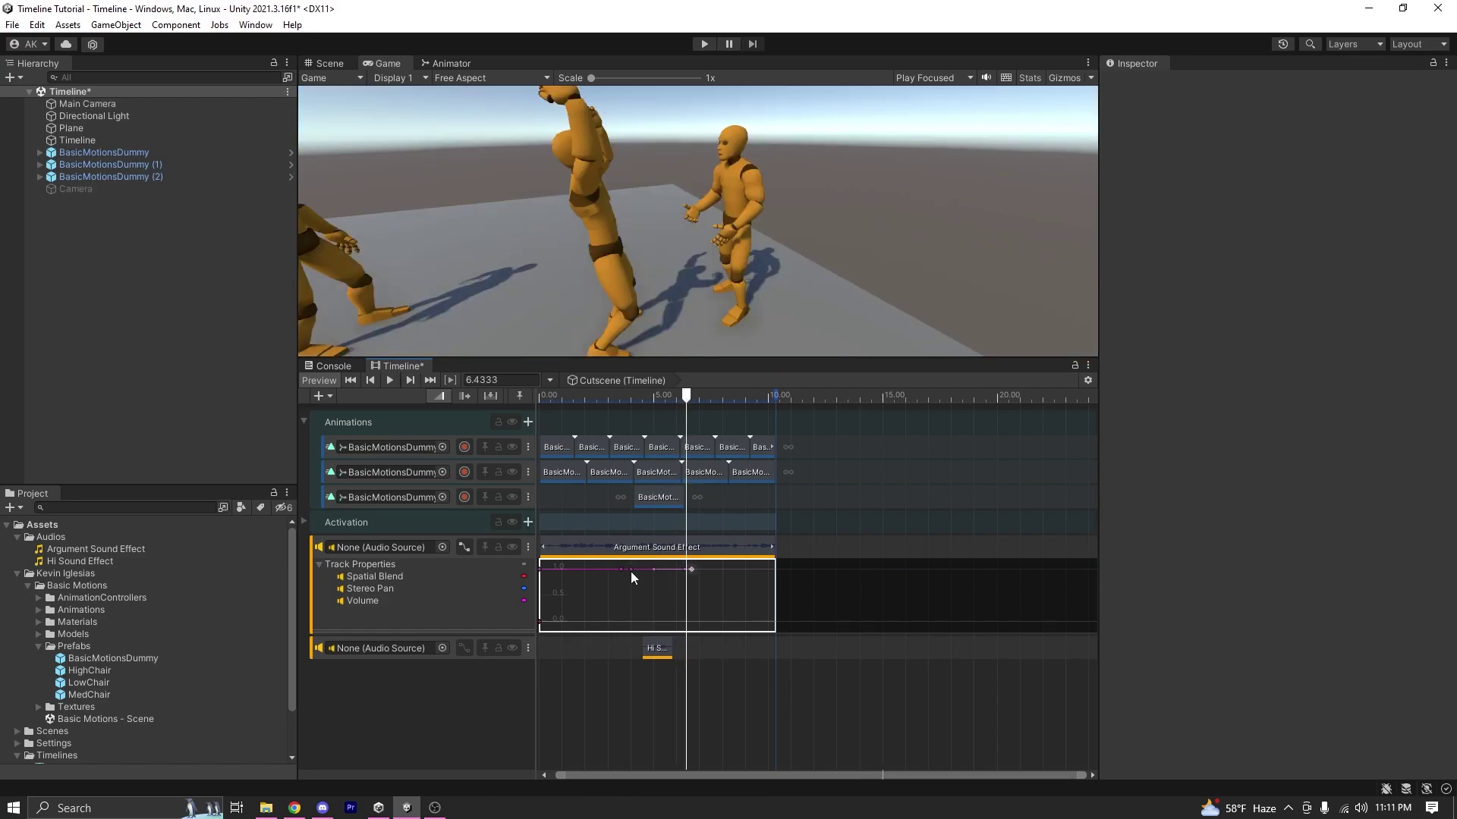
- Pull the argument track's volume curve down to about 0.2 during the hand wave, and preview the dip
drag(630, 569, 628, 610)
drag(685, 570, 678, 593)
key(shift+comma)
key(space)
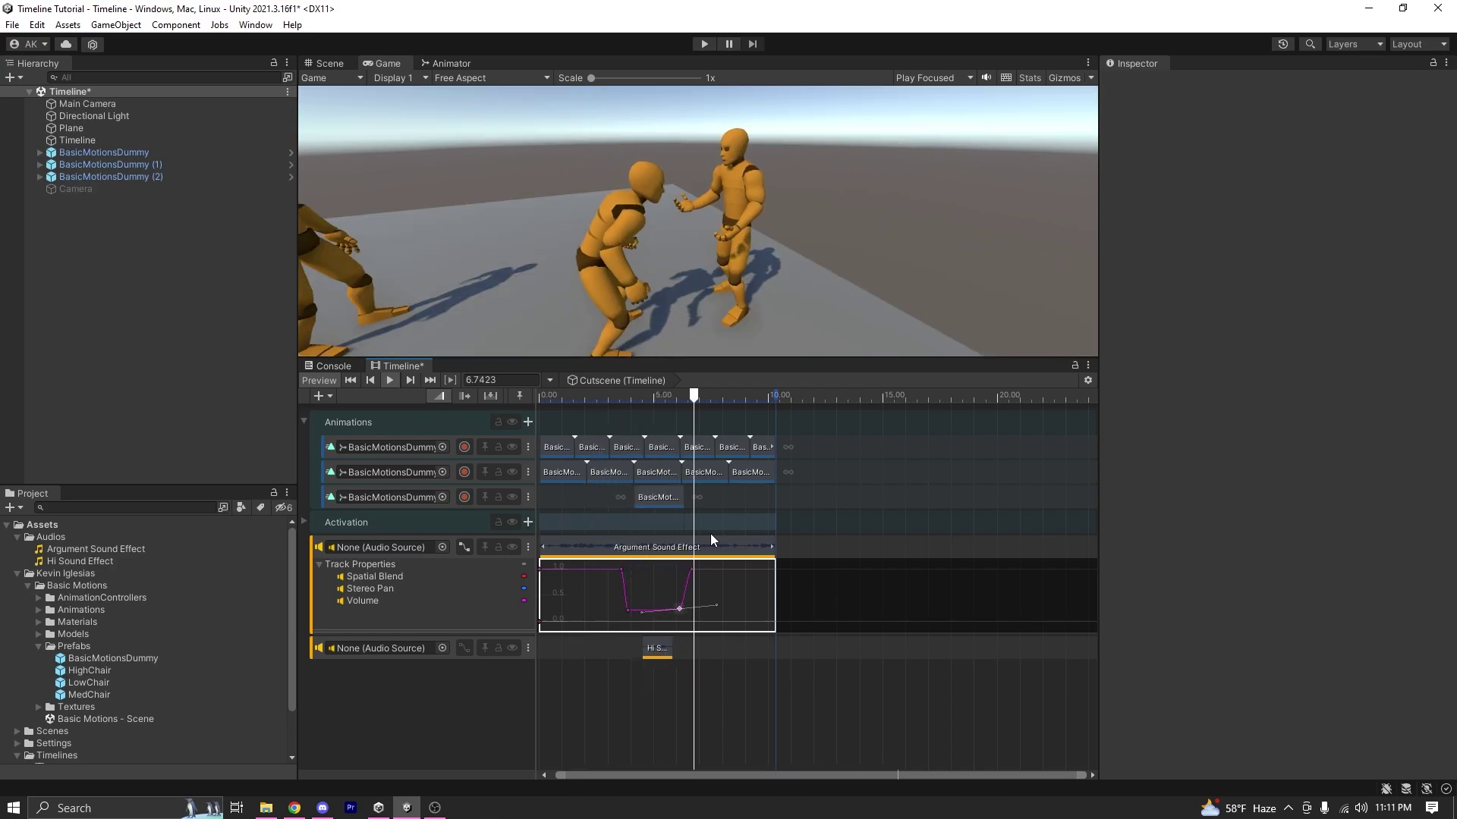
- Move the full-volume key before the dip to 3.83 seconds at 1.00, and preview the cutscene from near its start
click(621, 569)
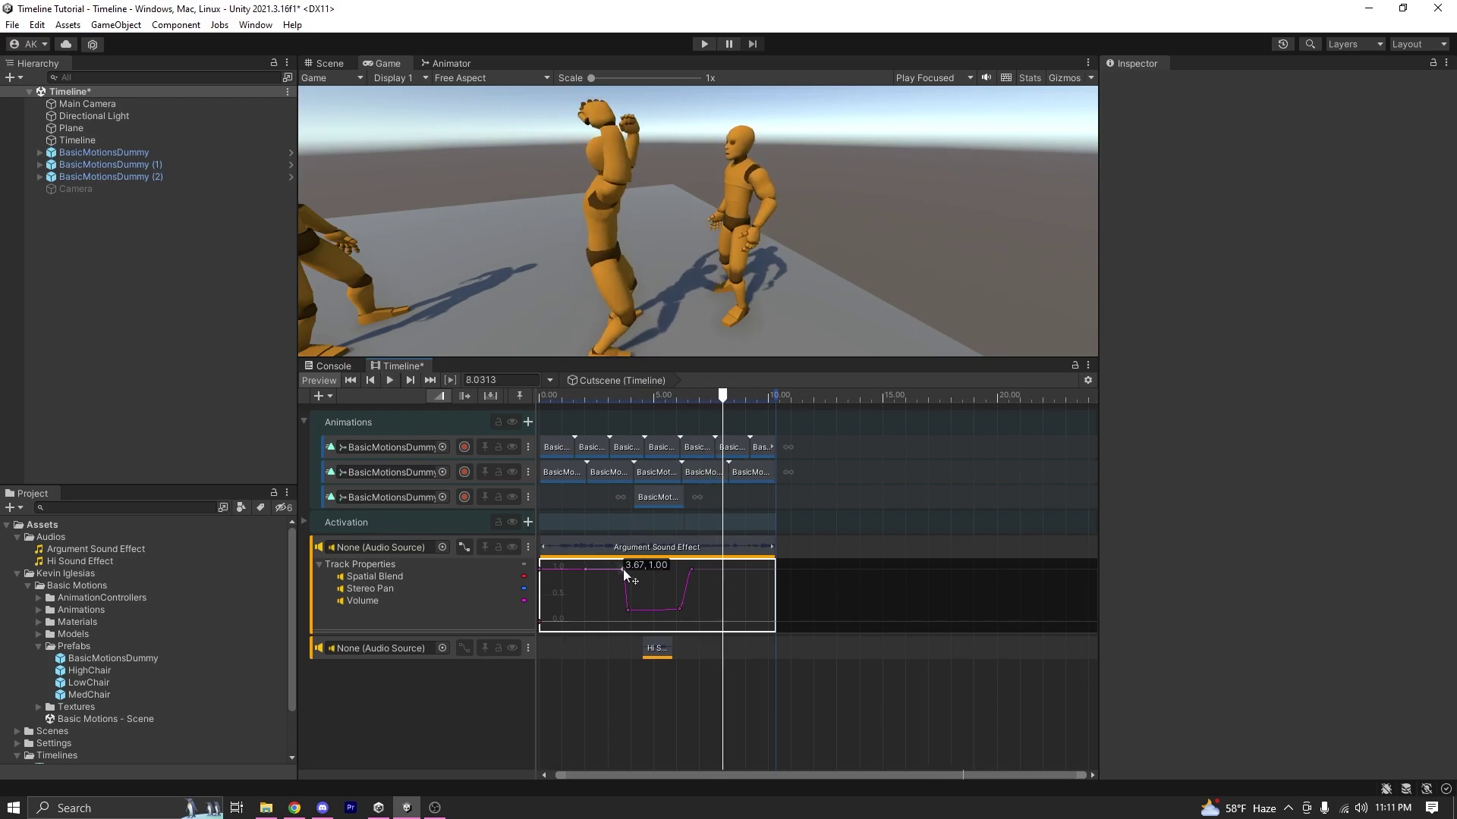
drag(625, 569, 627, 569)
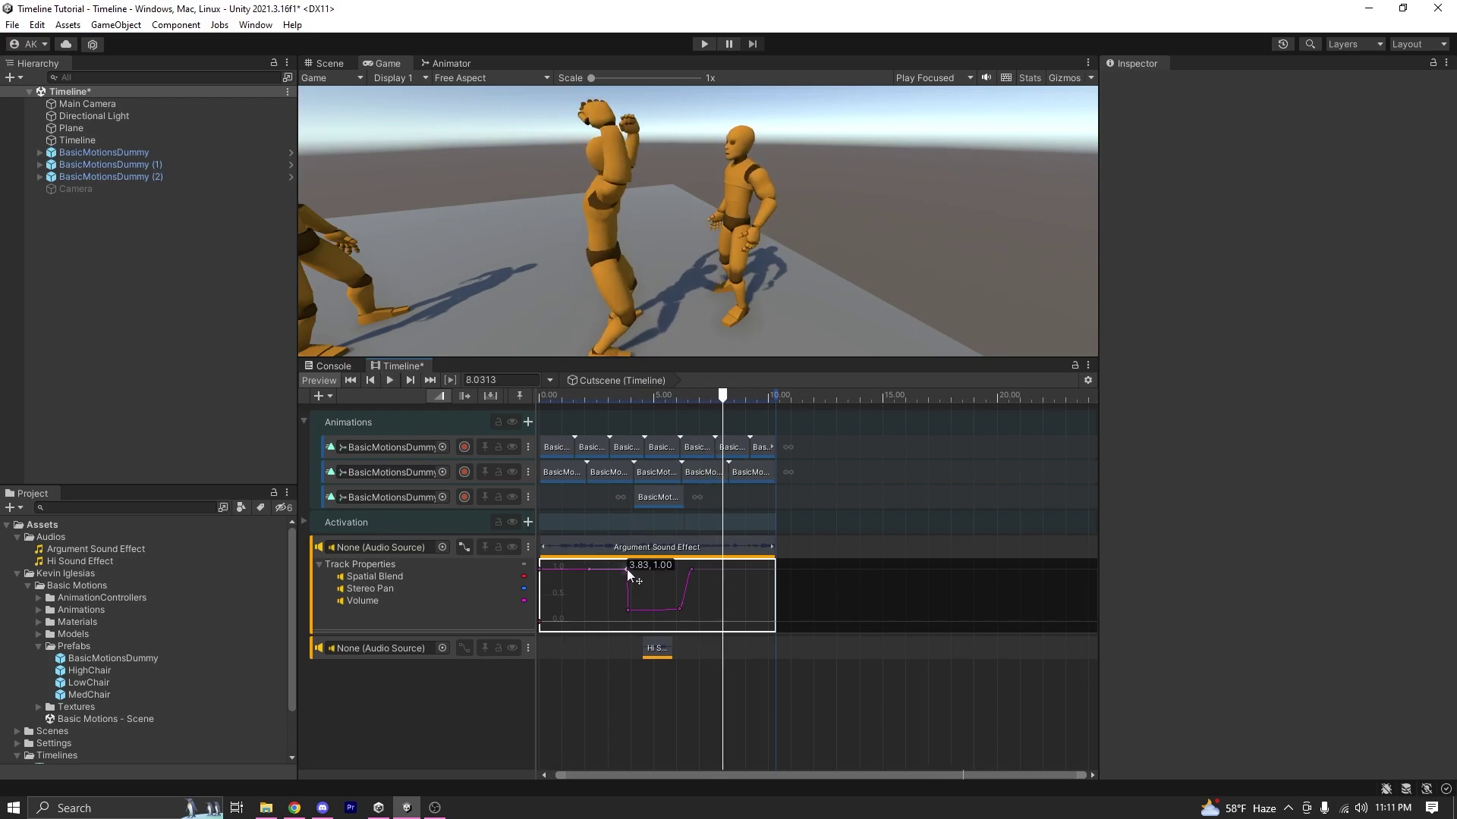
click(558, 398)
key(space)
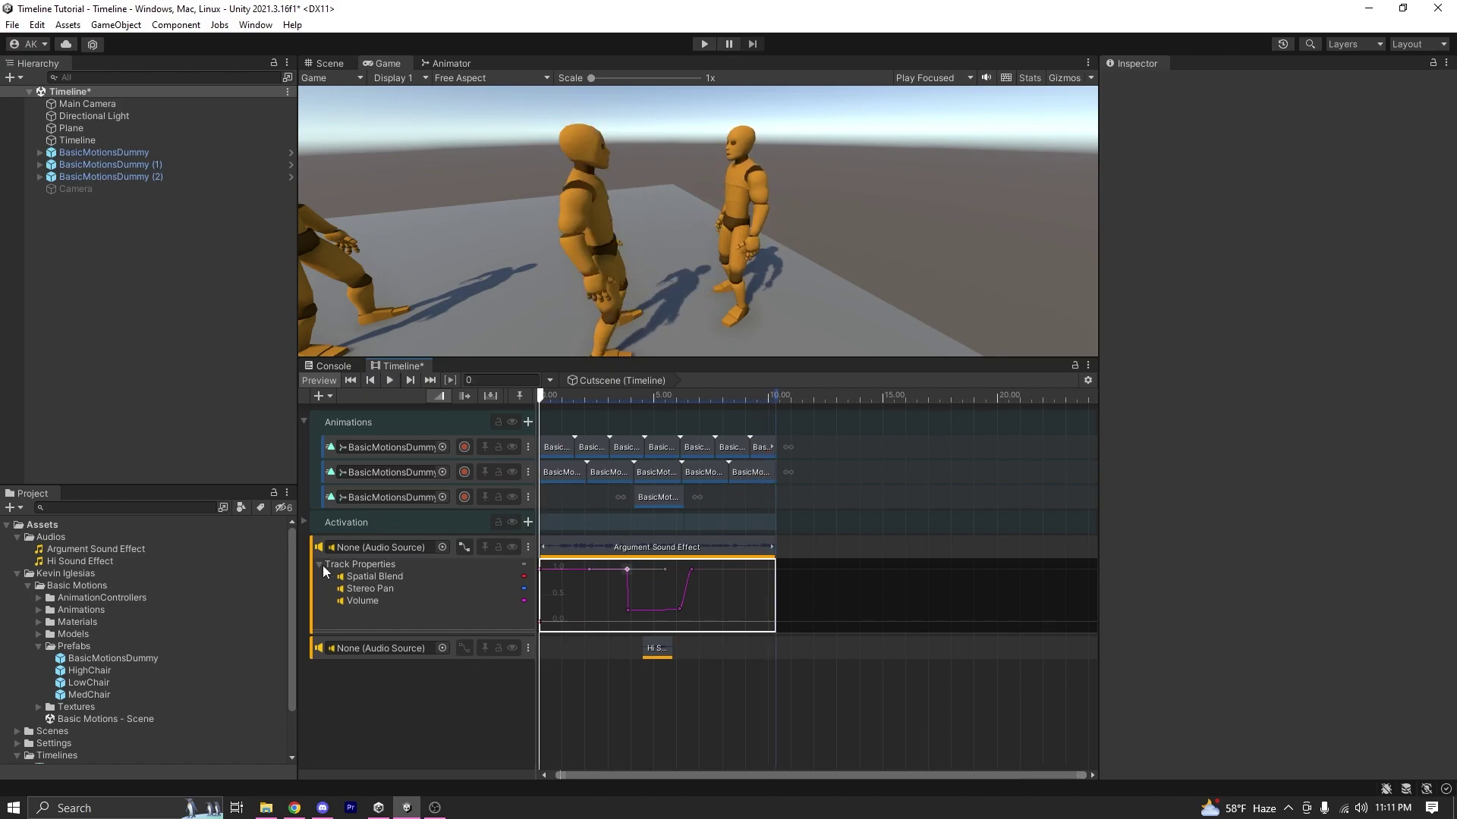
- Hide the argument track's curves, enlarge the Game view again and preview the cutscene
click(466, 548)
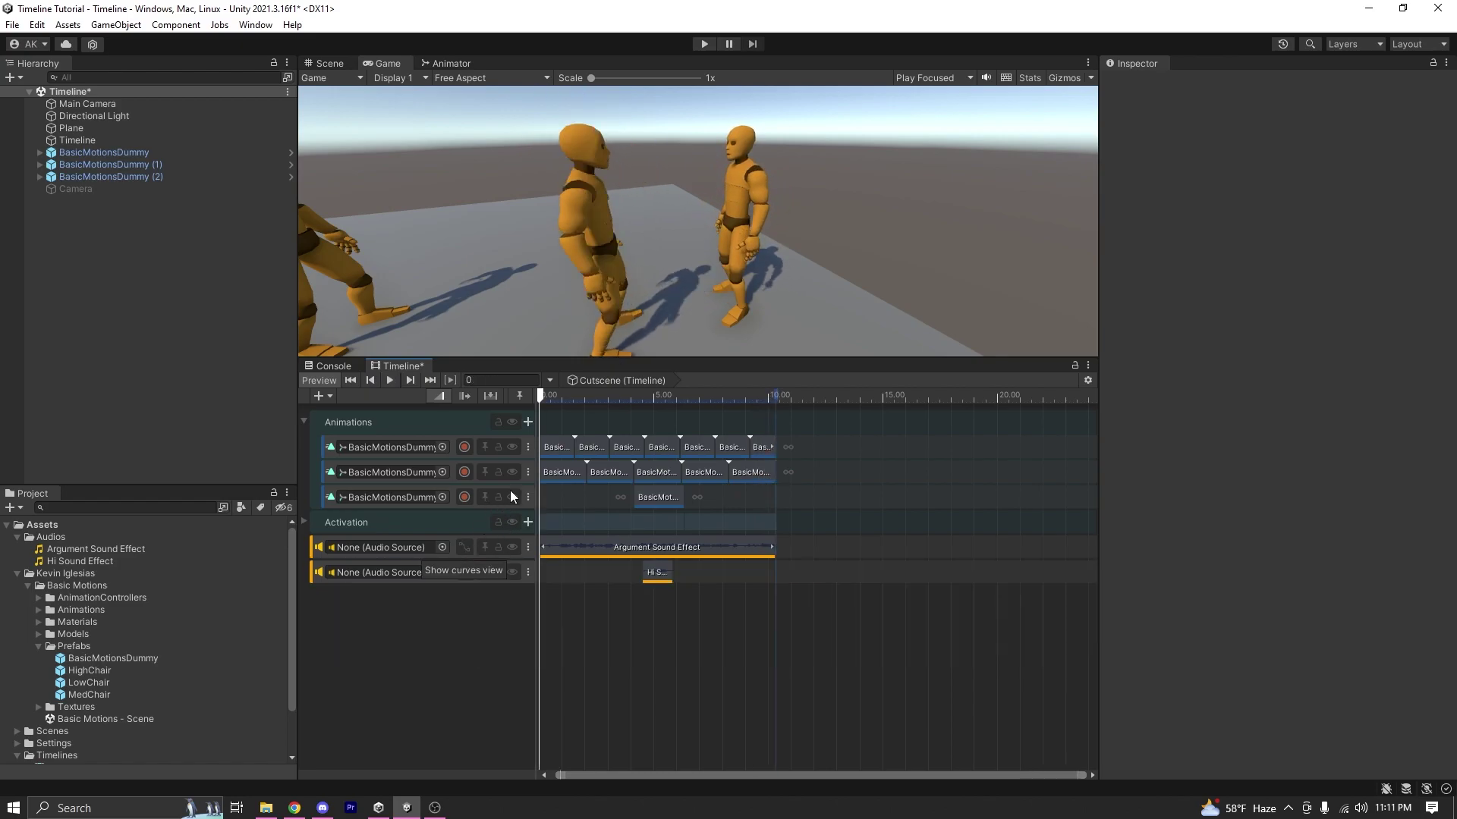
drag(680, 356, 684, 544)
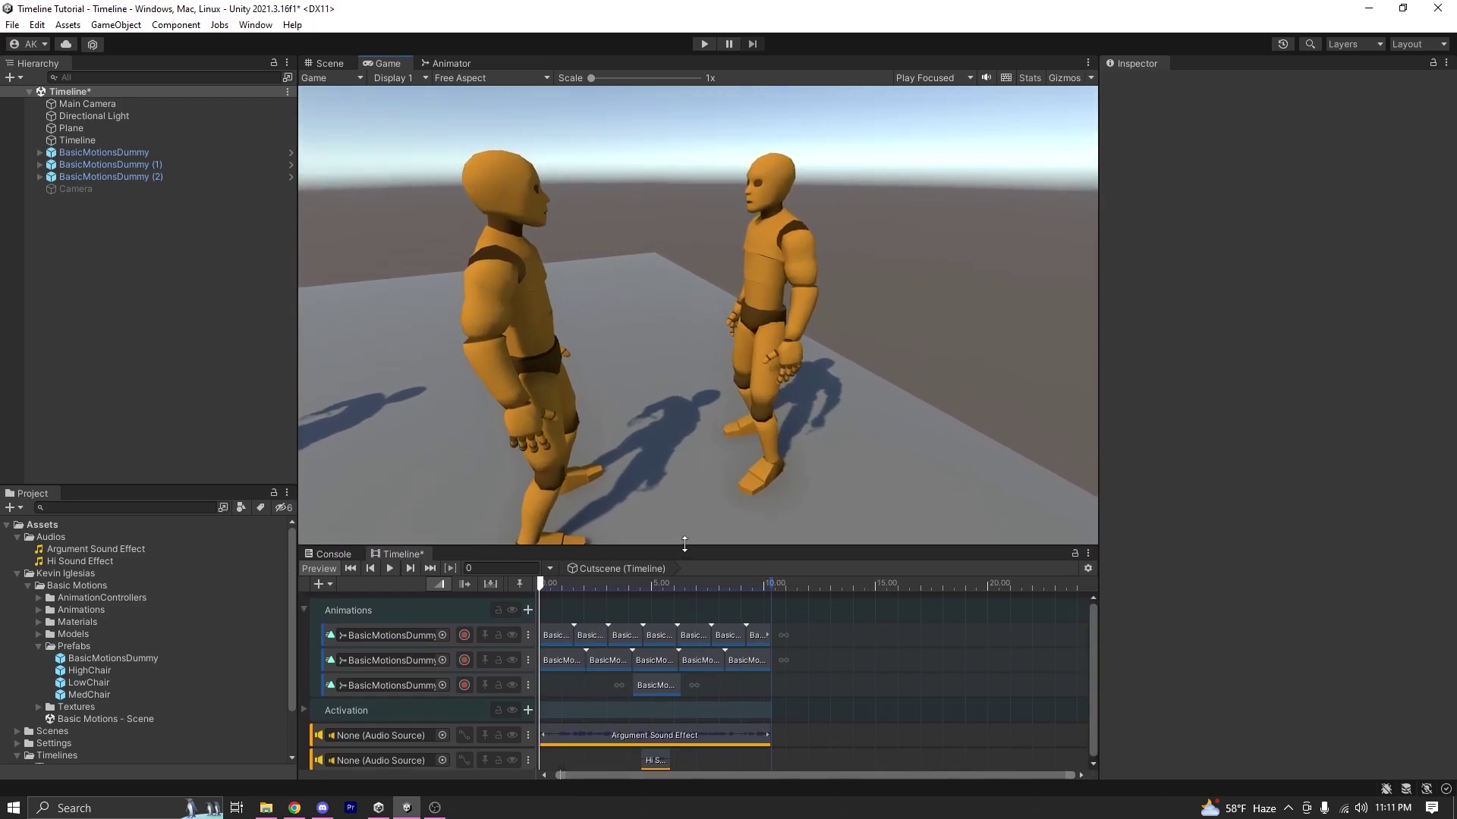
click(390, 569)
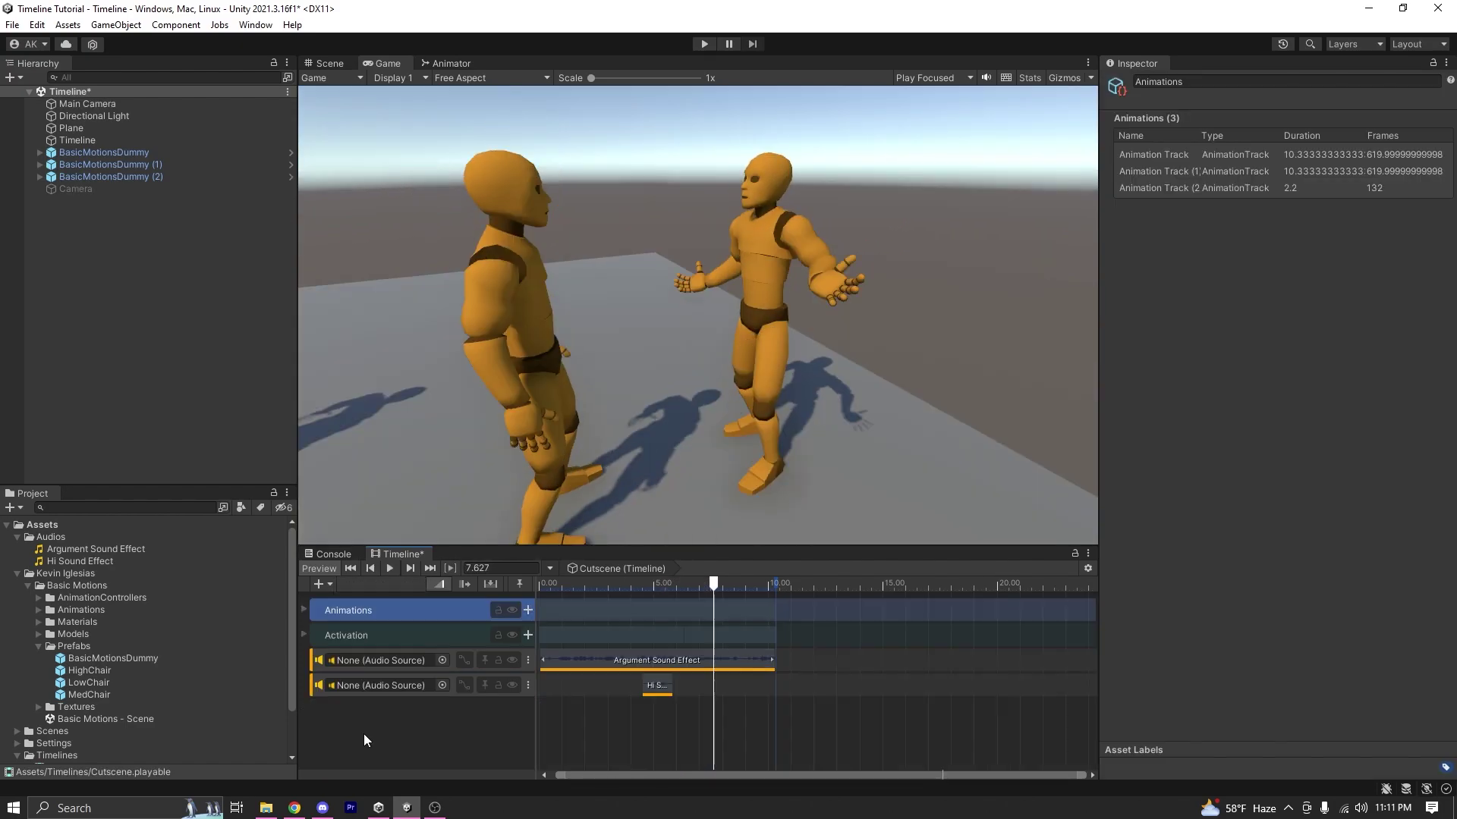
- Create a new track group in the timeline and name it Audios
right_click(366, 610)
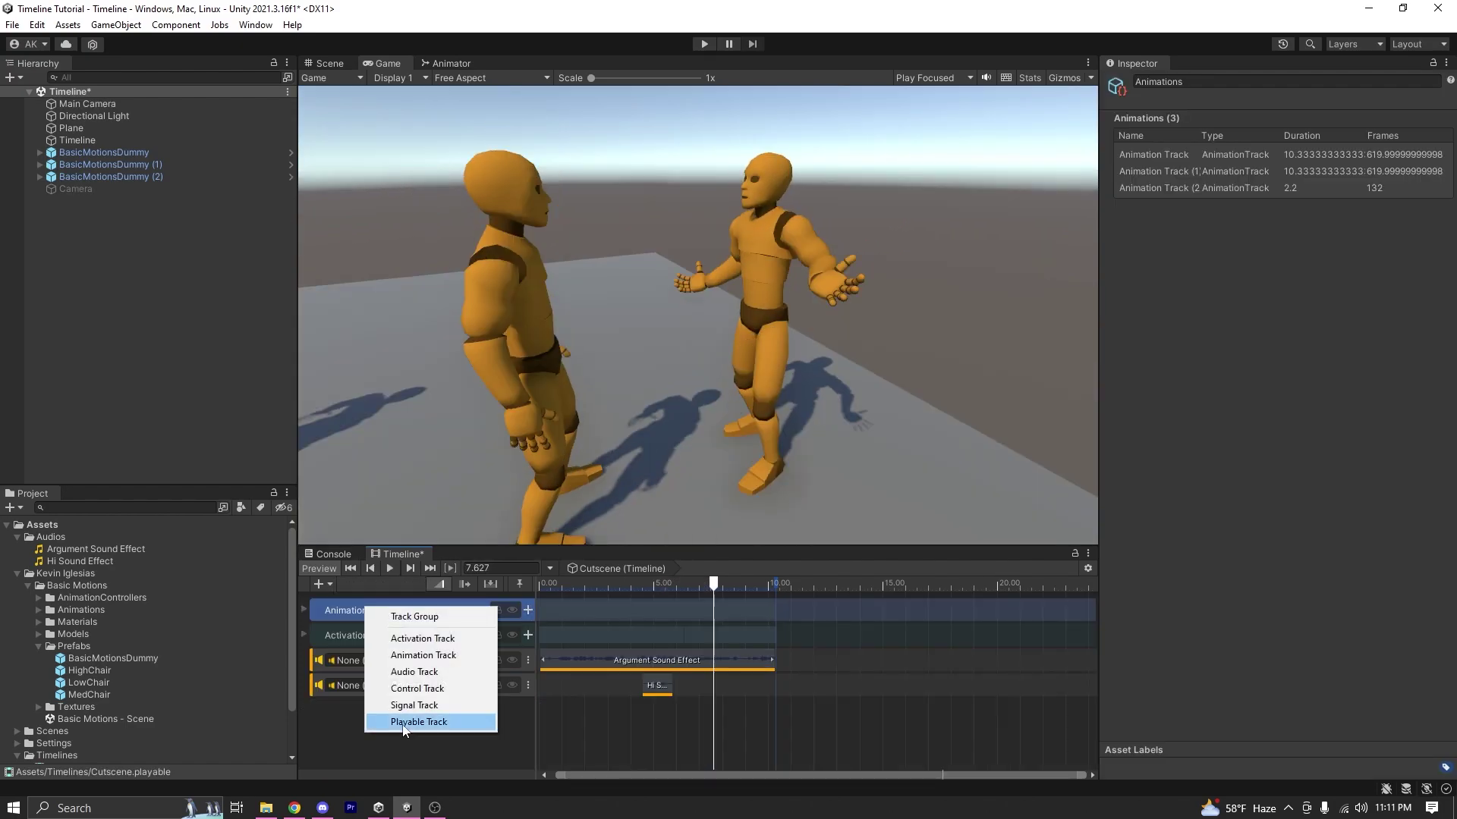
click(416, 616)
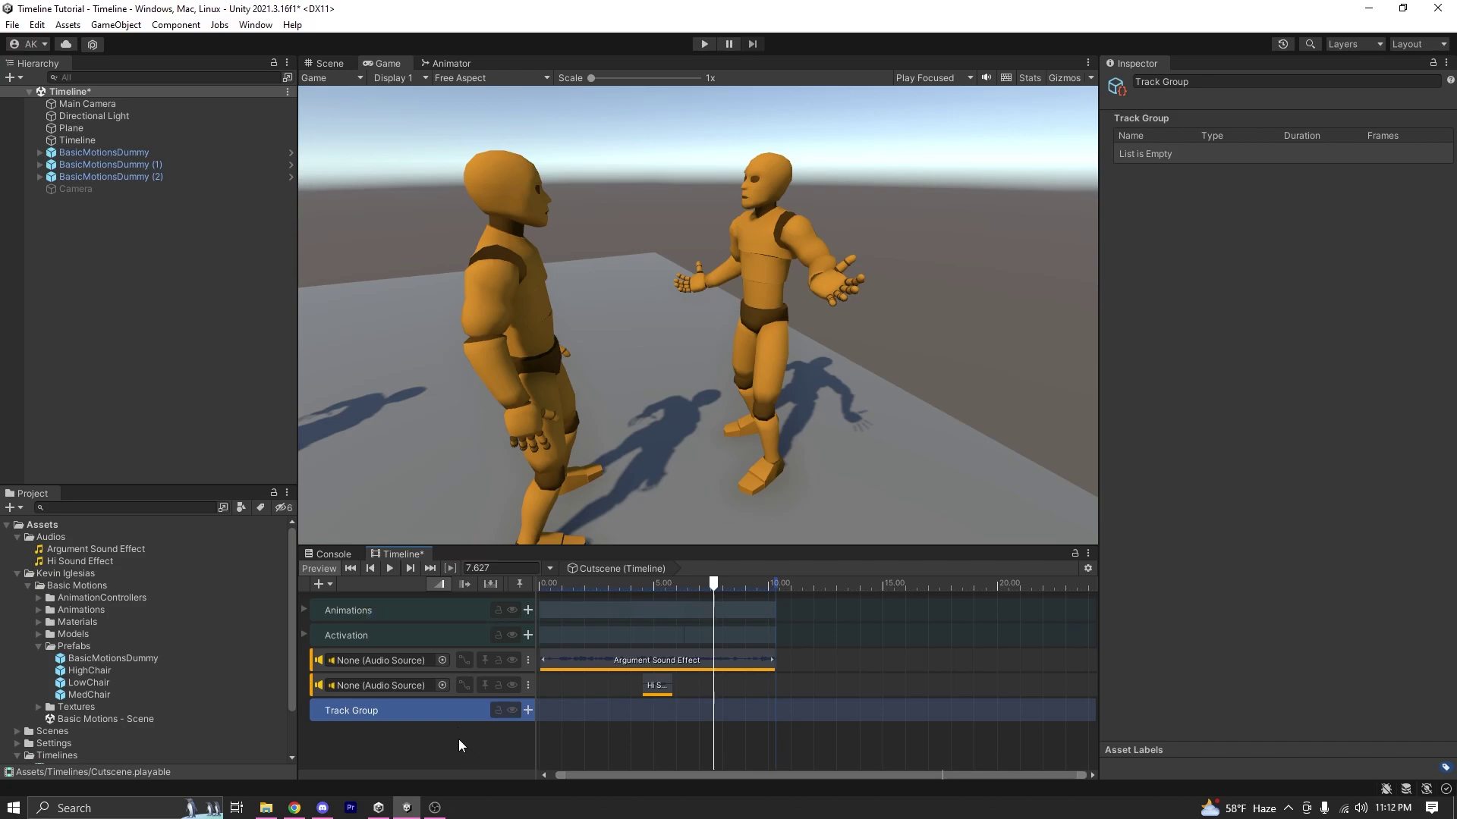
double_click(340, 717)
key(ctrl+a)
text(A)
key(Return)
- Move both audio tracks into the Audios group, collapse the group and preview the cutscene from the beginning
click(317, 665)
shift+click(317, 686)
drag(321, 686, 353, 710)
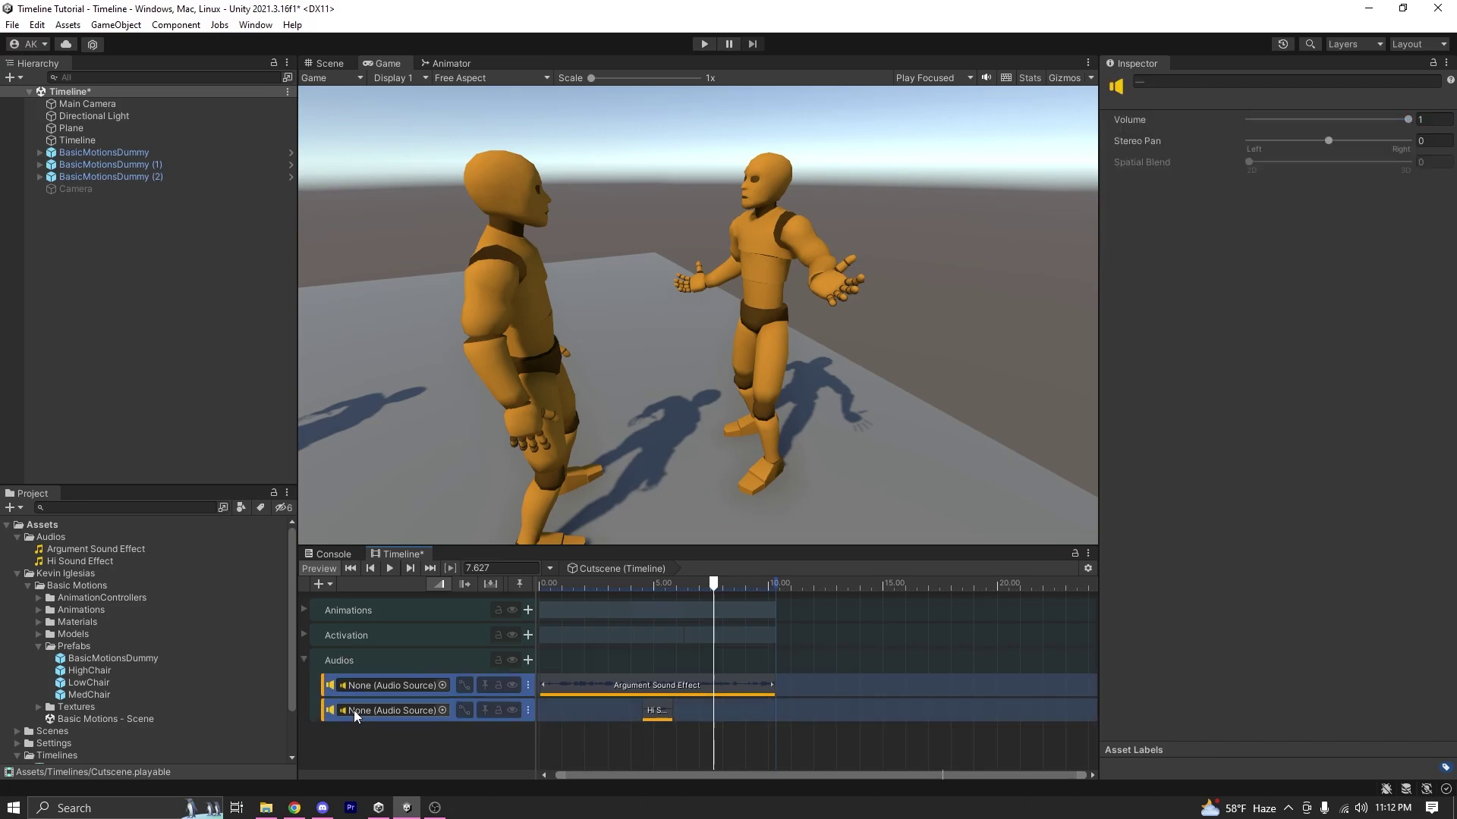
click(303, 659)
drag(570, 585, 494, 587)
key(space)
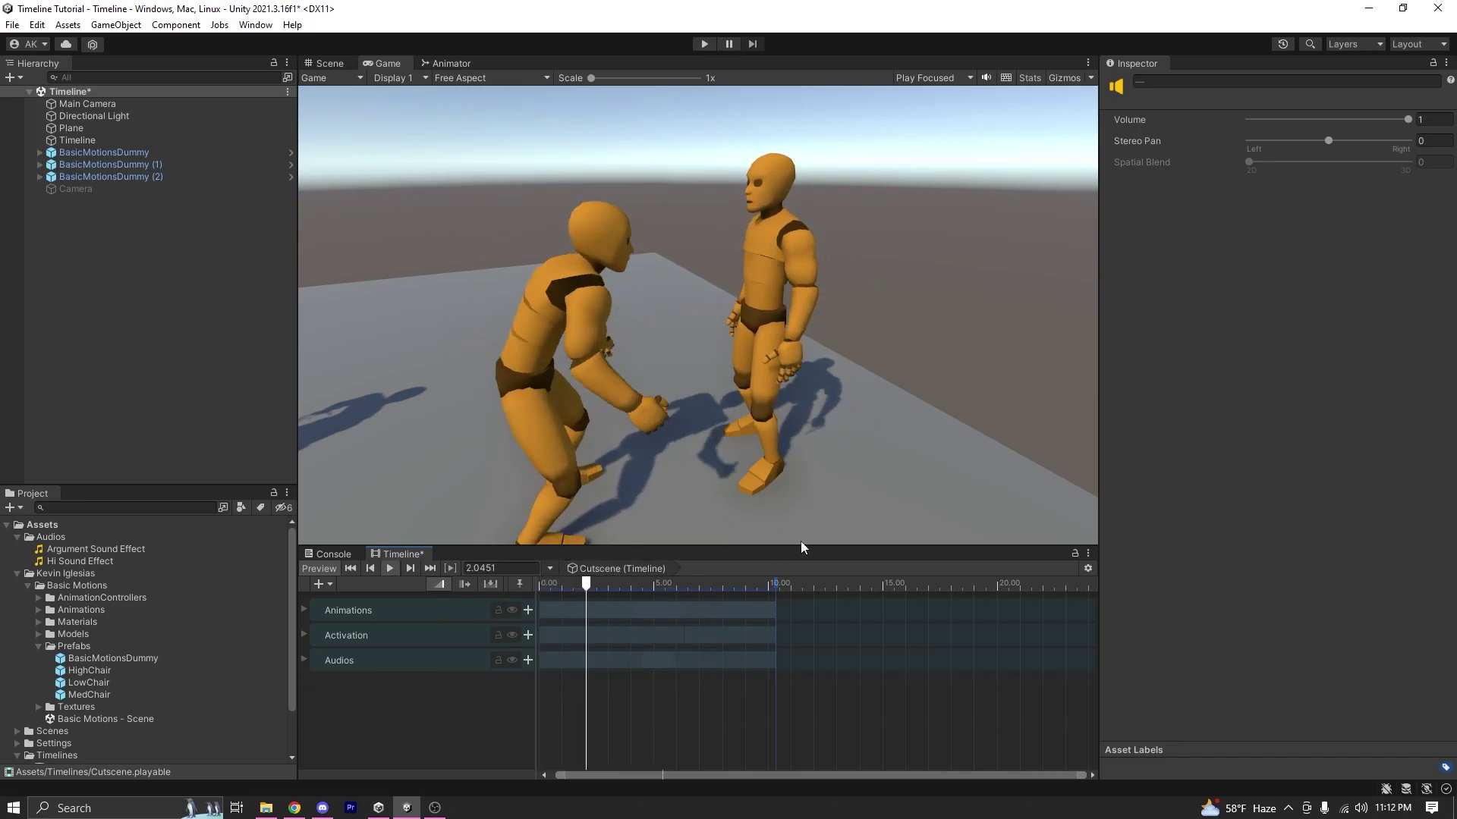